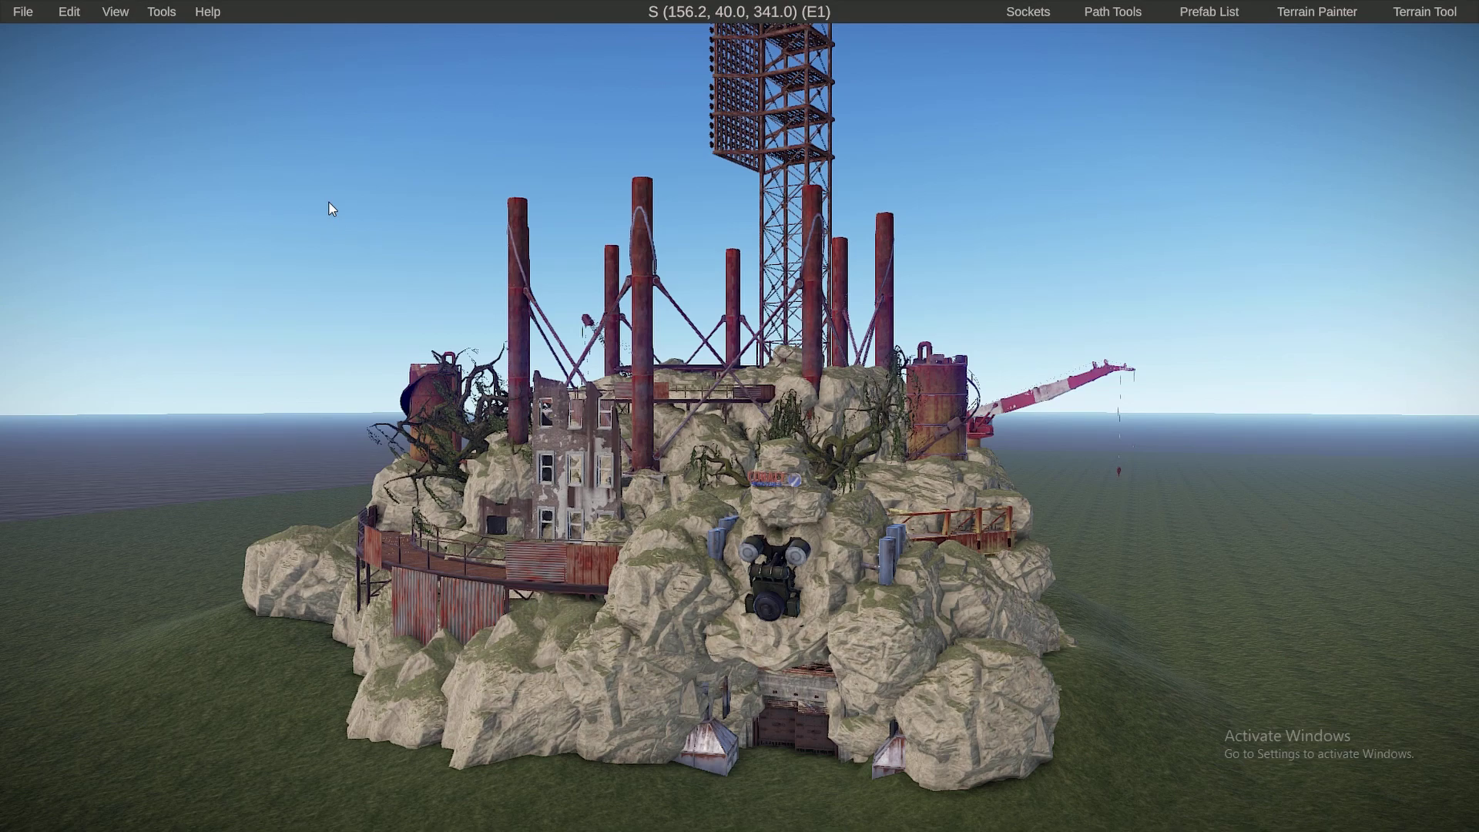
Step: Save the world under the new file name mymap1 in the tut maps folder
{"action": "left_click", "coordinate": [18, 17]}
{"action": "left_click", "coordinate": [29, 104]}
{"action": "type", "text": "mymap1"}
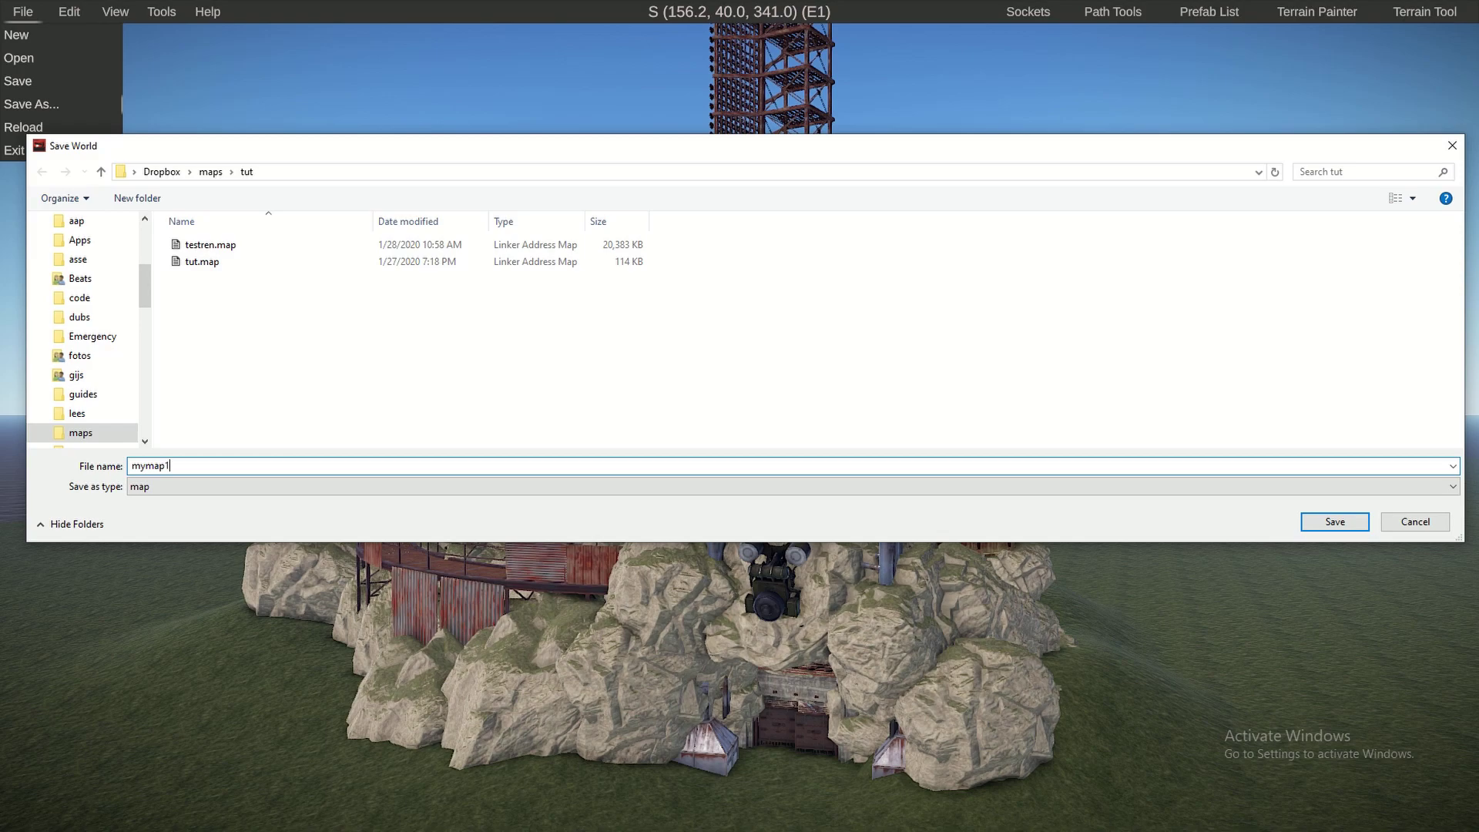
{"action": "left_click", "coordinate": [1336, 522]}
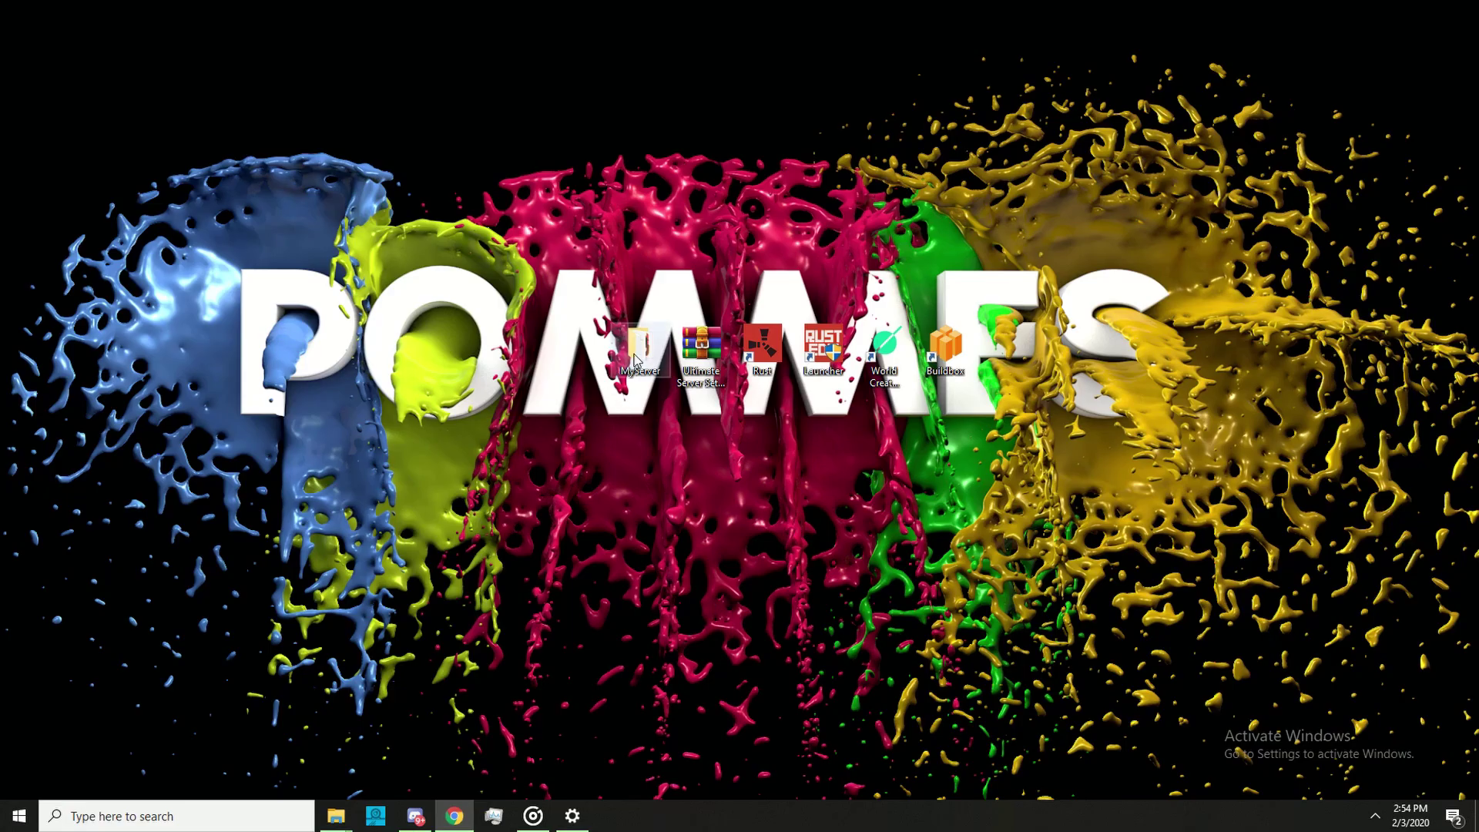
Step: Launch Ultimate Server Setup Rust - USSR! V0.3 from the MyServer folder and allow it to make changes to the device
{"action": "left_click", "coordinate": [336, 815]}
{"action": "left_click_drag", "start_coordinate": [713, 64], "coordinate": [551, 79]}
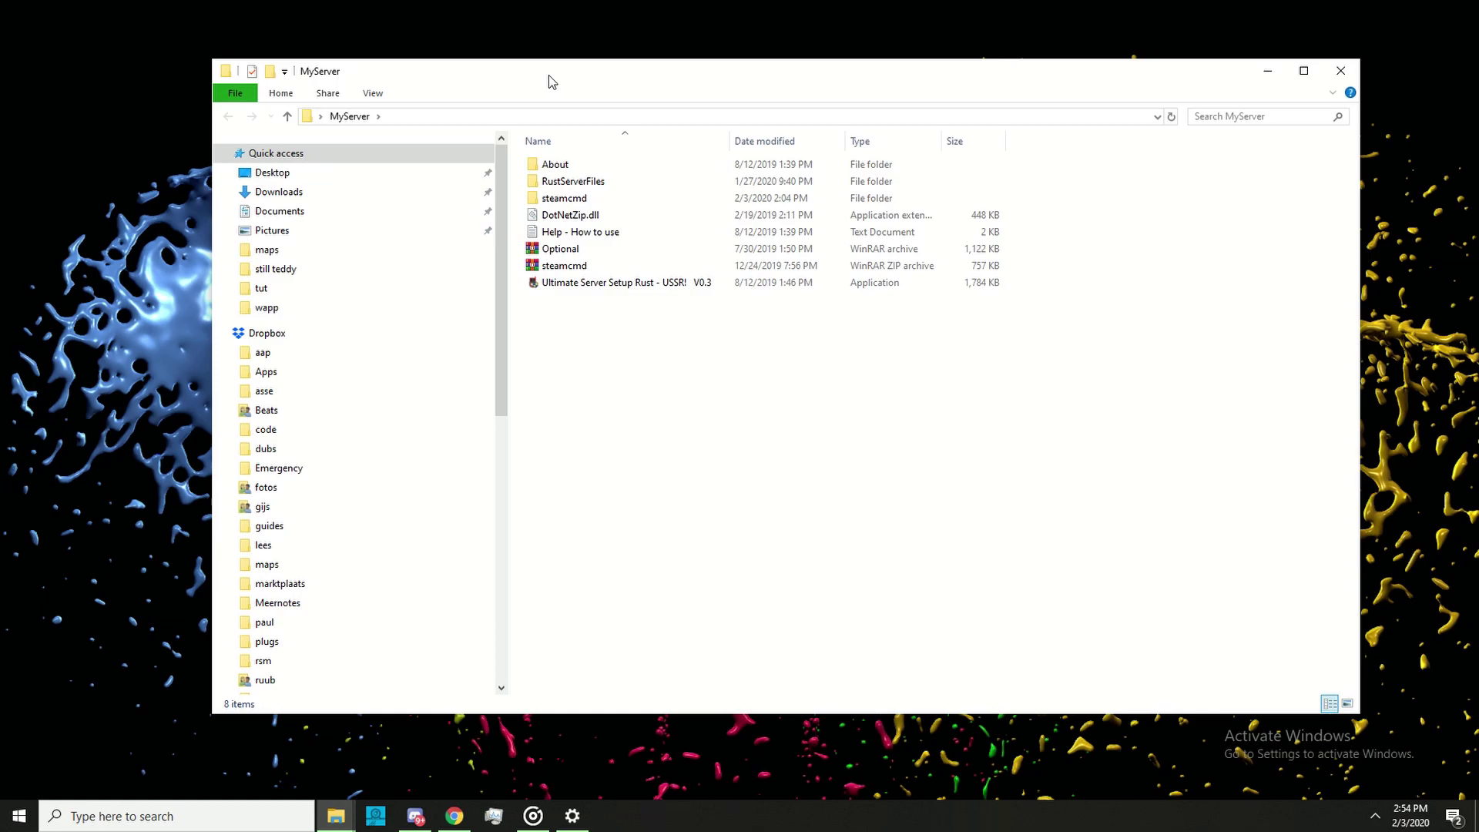
{"action": "left_click_drag", "start_coordinate": [547, 72], "coordinate": [569, 94]}
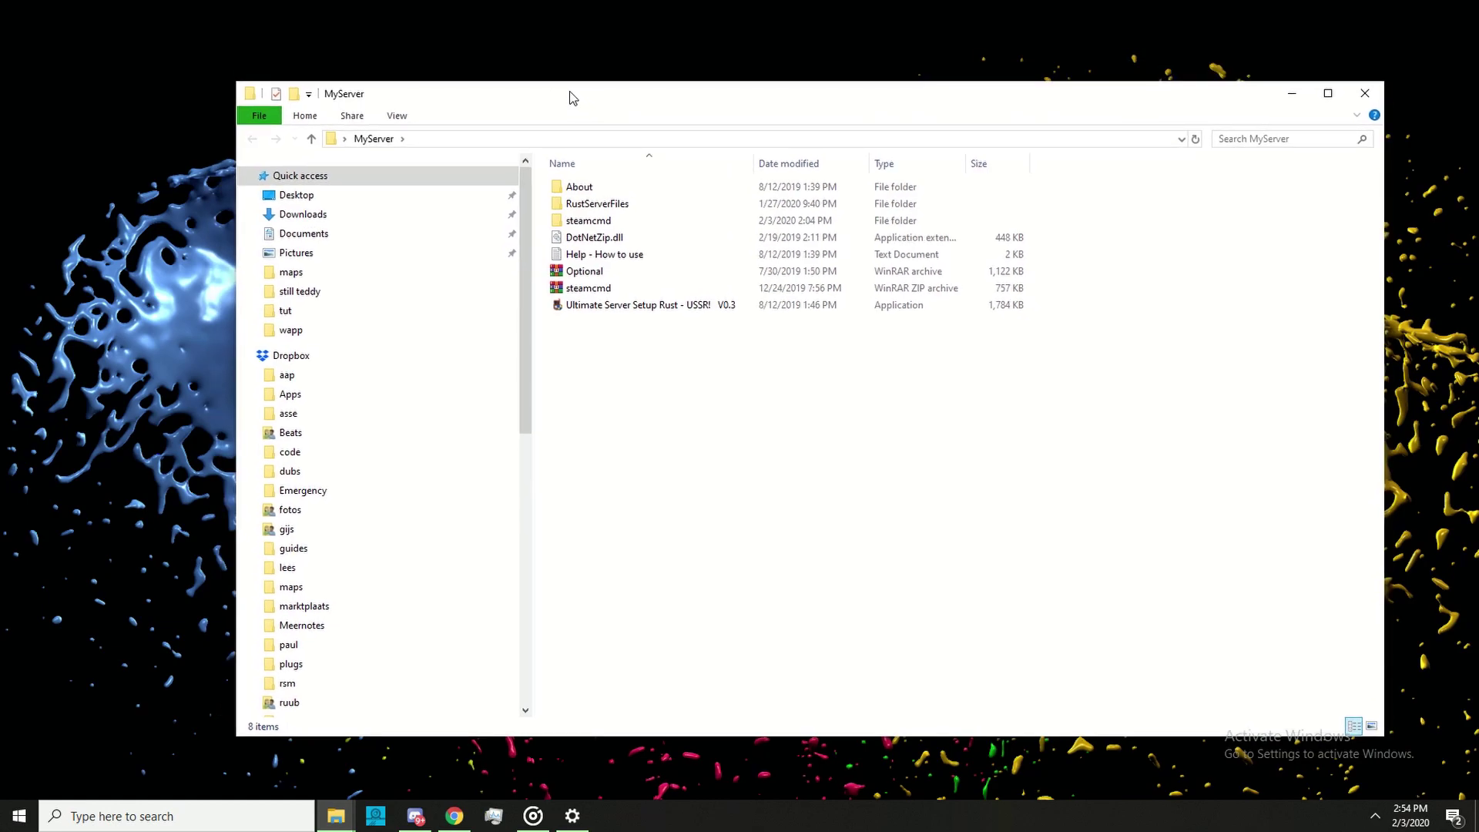
{"action": "left_click_drag", "start_coordinate": [570, 91], "coordinate": [551, 76]}
{"action": "left_click", "coordinate": [593, 293]}
{"action": "double_click", "coordinate": [594, 293]}
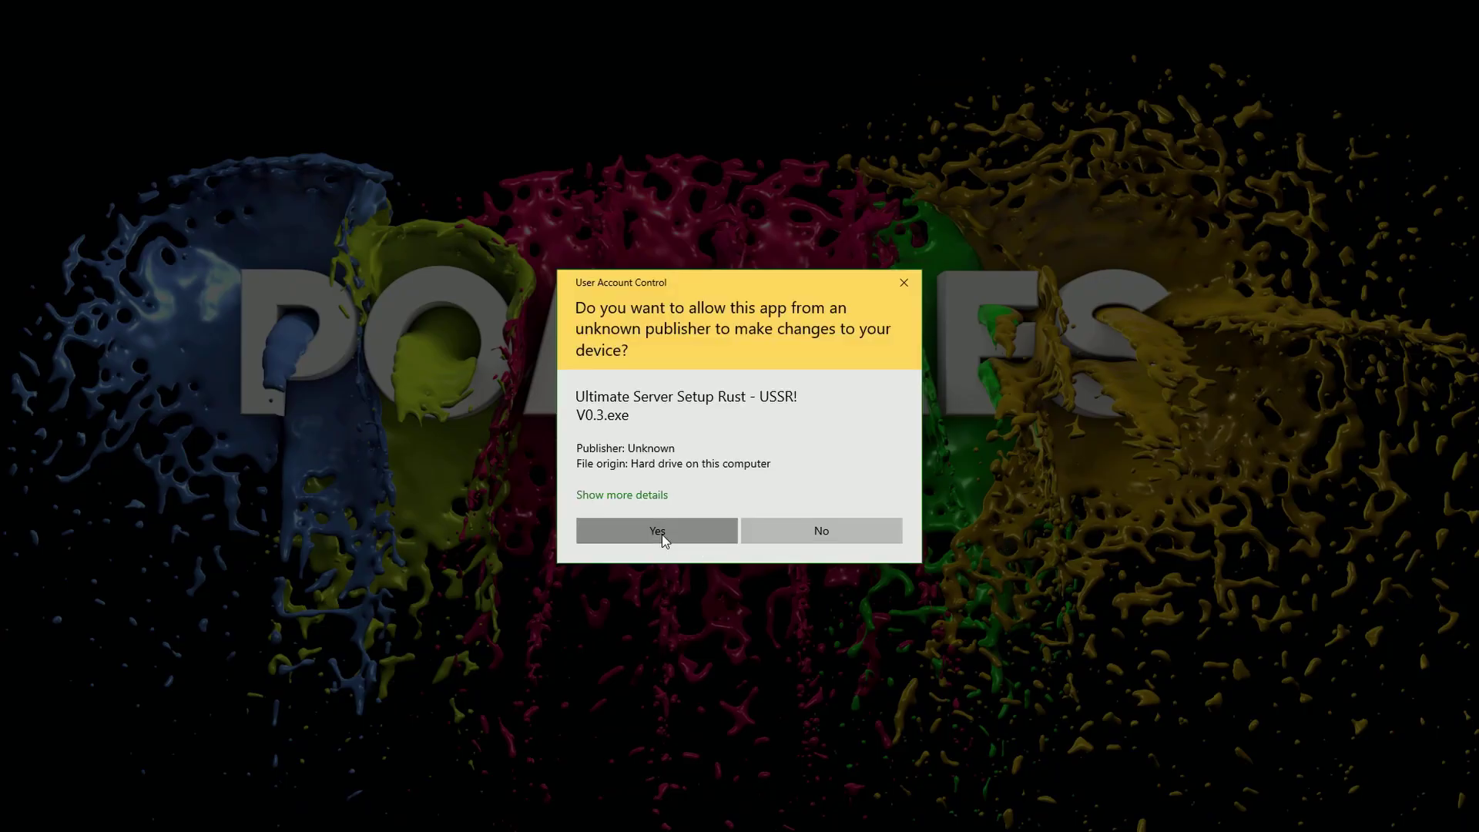
{"action": "left_click", "coordinate": [662, 534]}
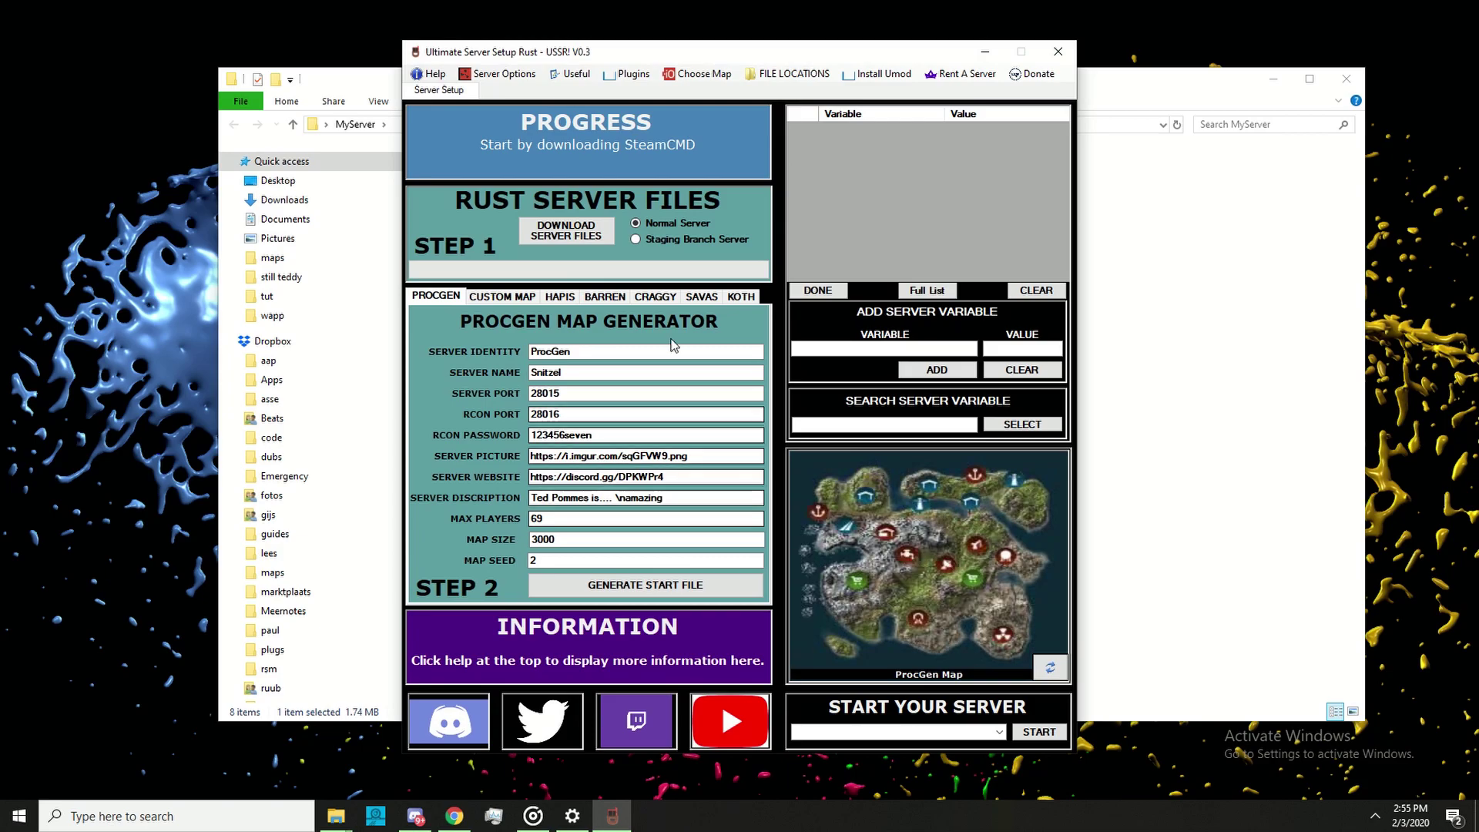
Step: Switch to the custom map generator and set the server identity to mymap1
{"action": "left_click_drag", "start_coordinate": [612, 52], "coordinate": [630, 50]}
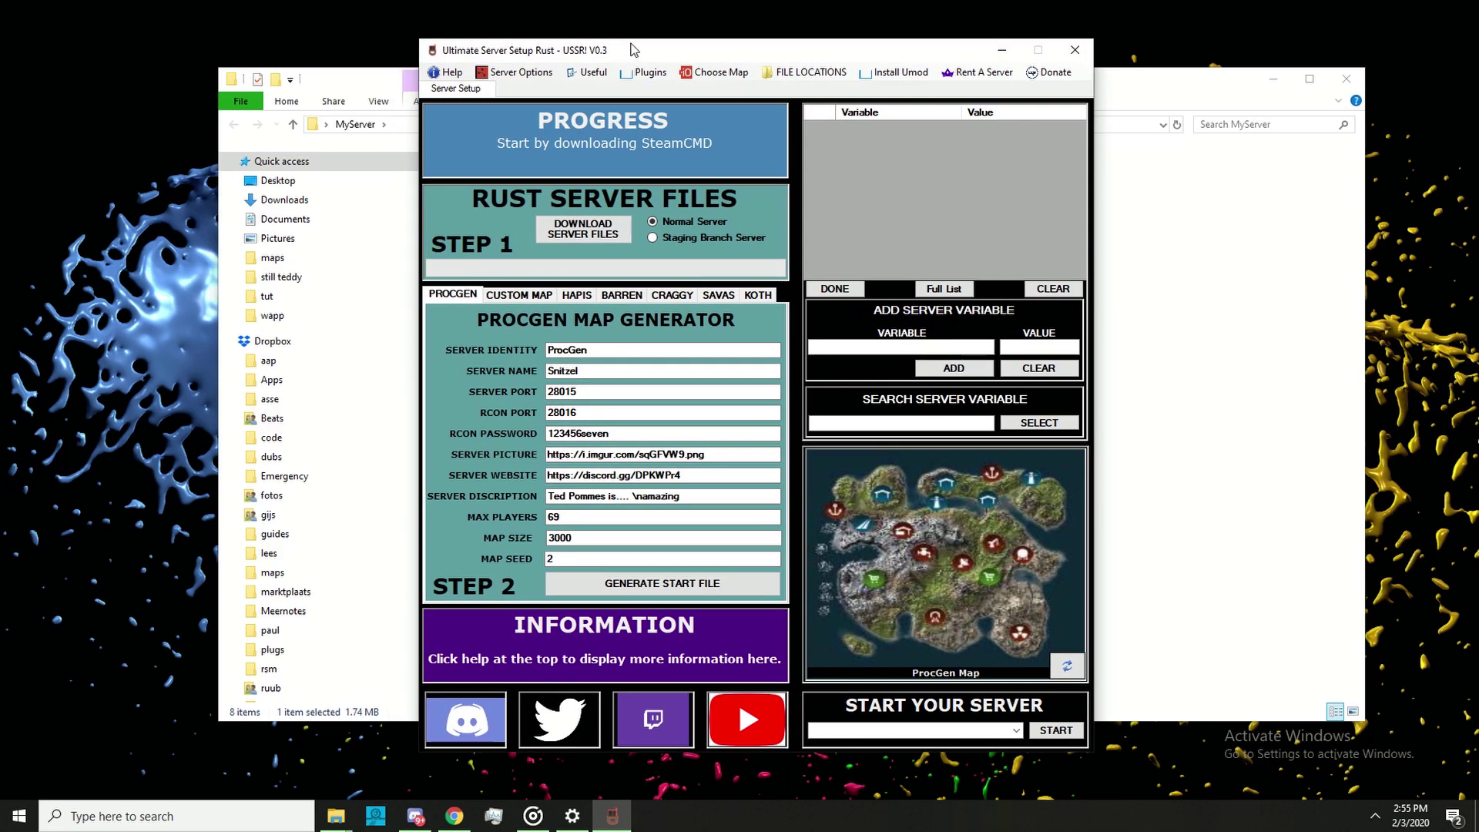
{"action": "left_click", "coordinate": [492, 296]}
{"action": "left_click_drag", "start_coordinate": [731, 50], "coordinate": [869, 39]}
{"action": "double_click", "coordinate": [684, 350]}
{"action": "type", "text": "m"}
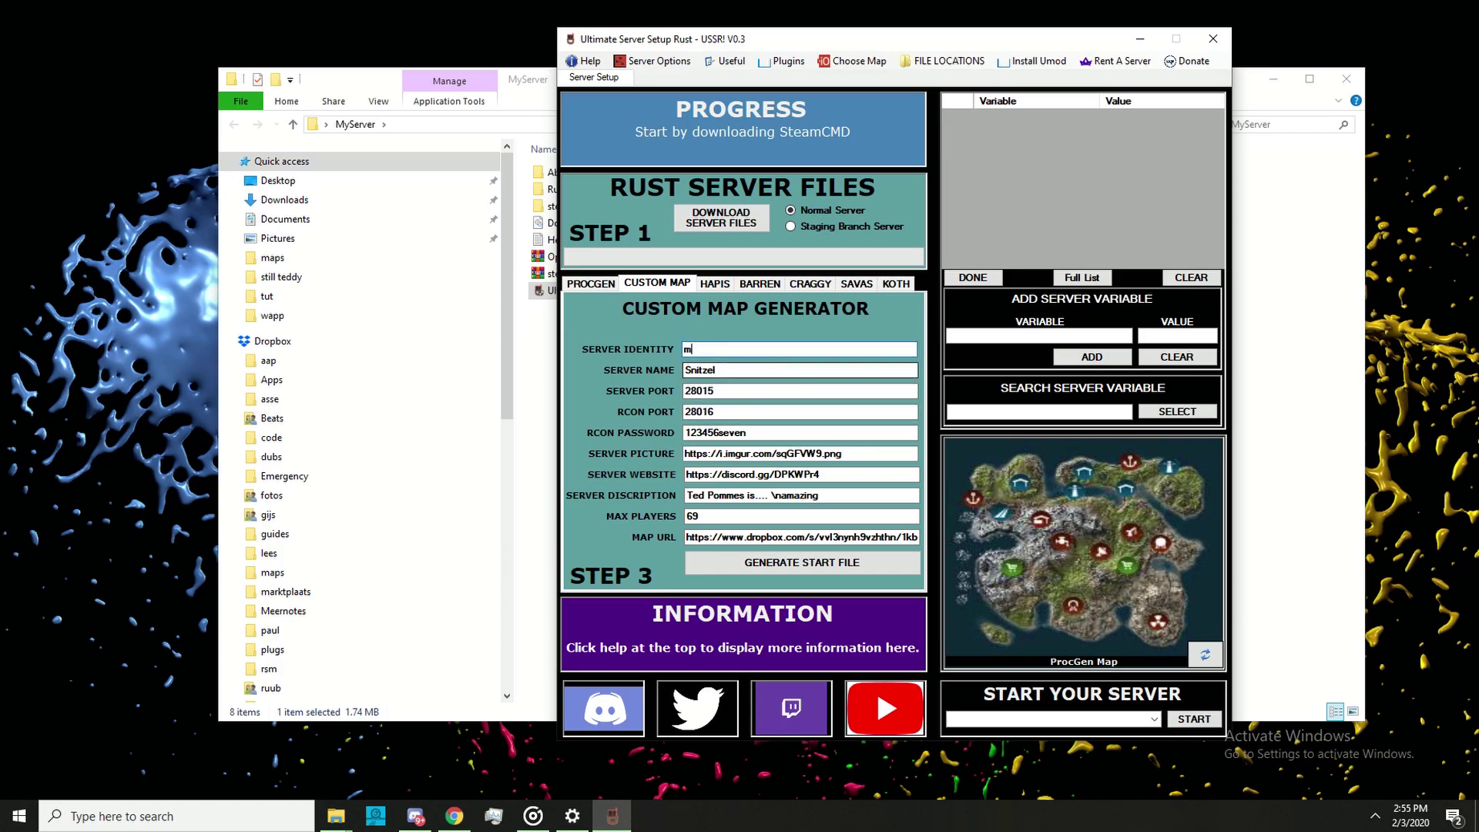
{"action": "type", "text": ".1"}
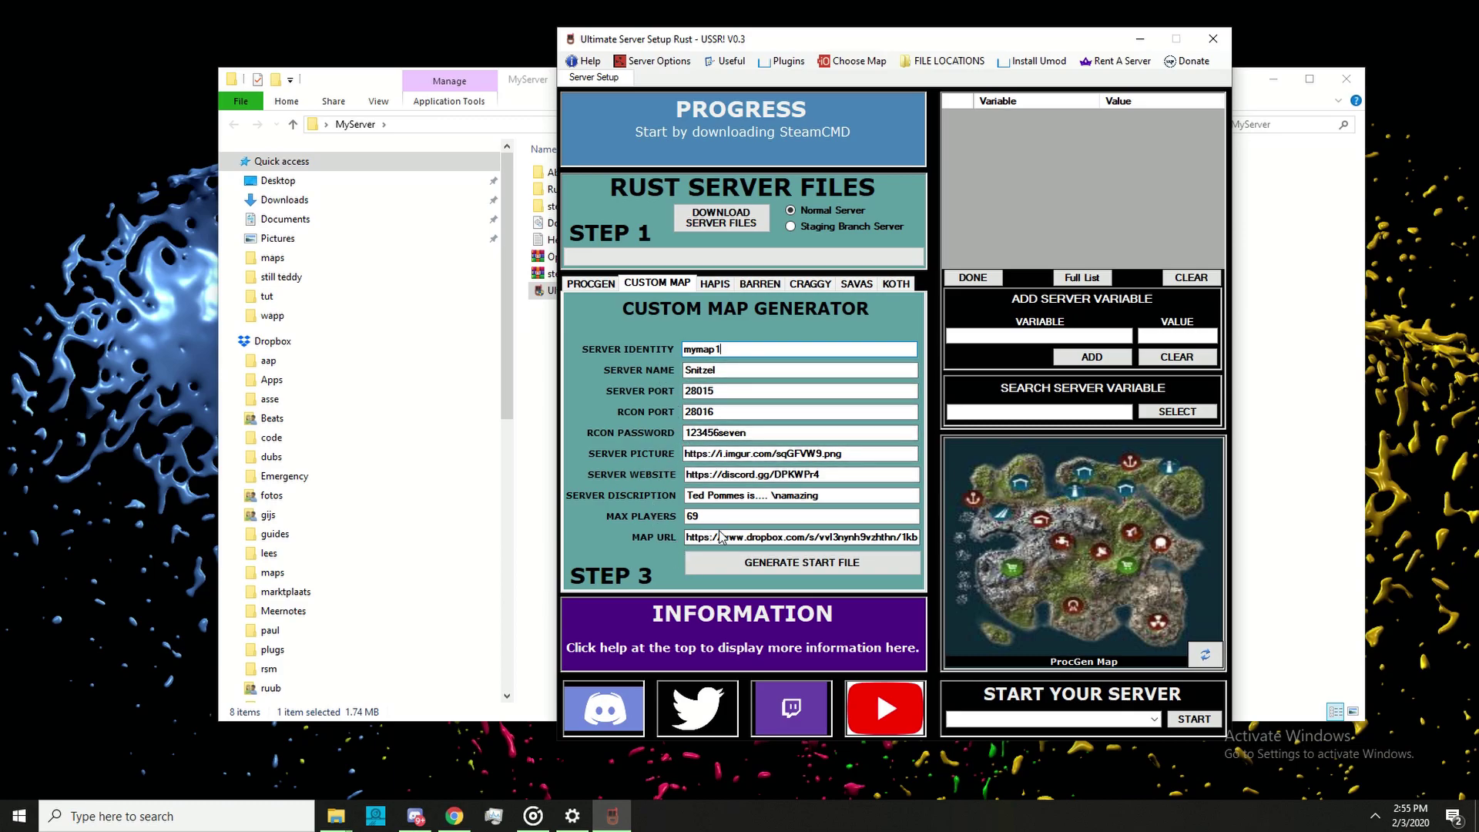
Step: Clear the existing map URL and copy the path of the tut maps folder from File Explorer
{"action": "left_click_drag", "start_coordinate": [686, 537], "coordinate": [994, 557]}
{"action": "key", "text": "BackSpace"}
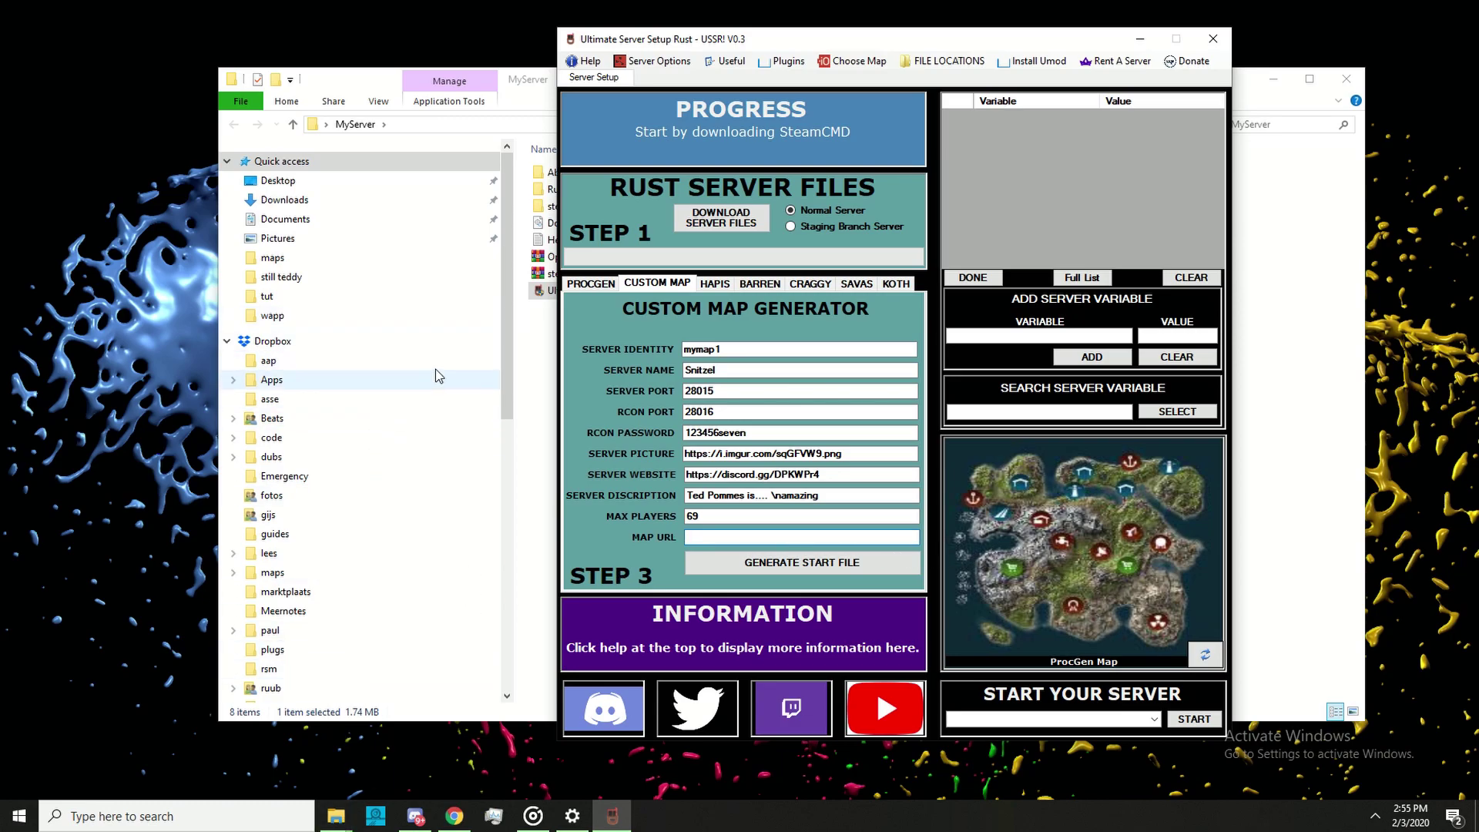
{"action": "left_click", "coordinate": [346, 812]}
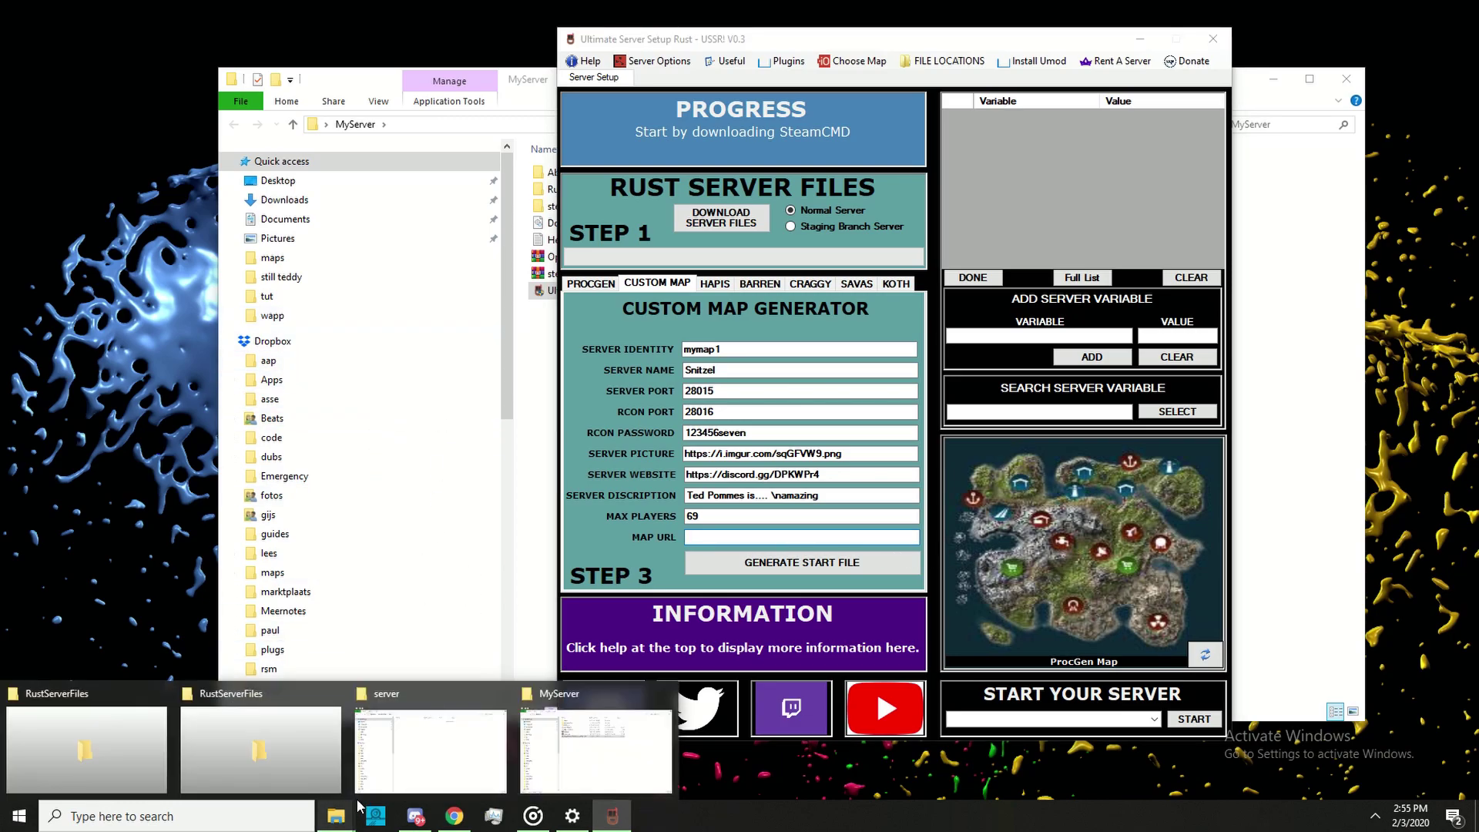
{"action": "left_click", "coordinate": [408, 751]}
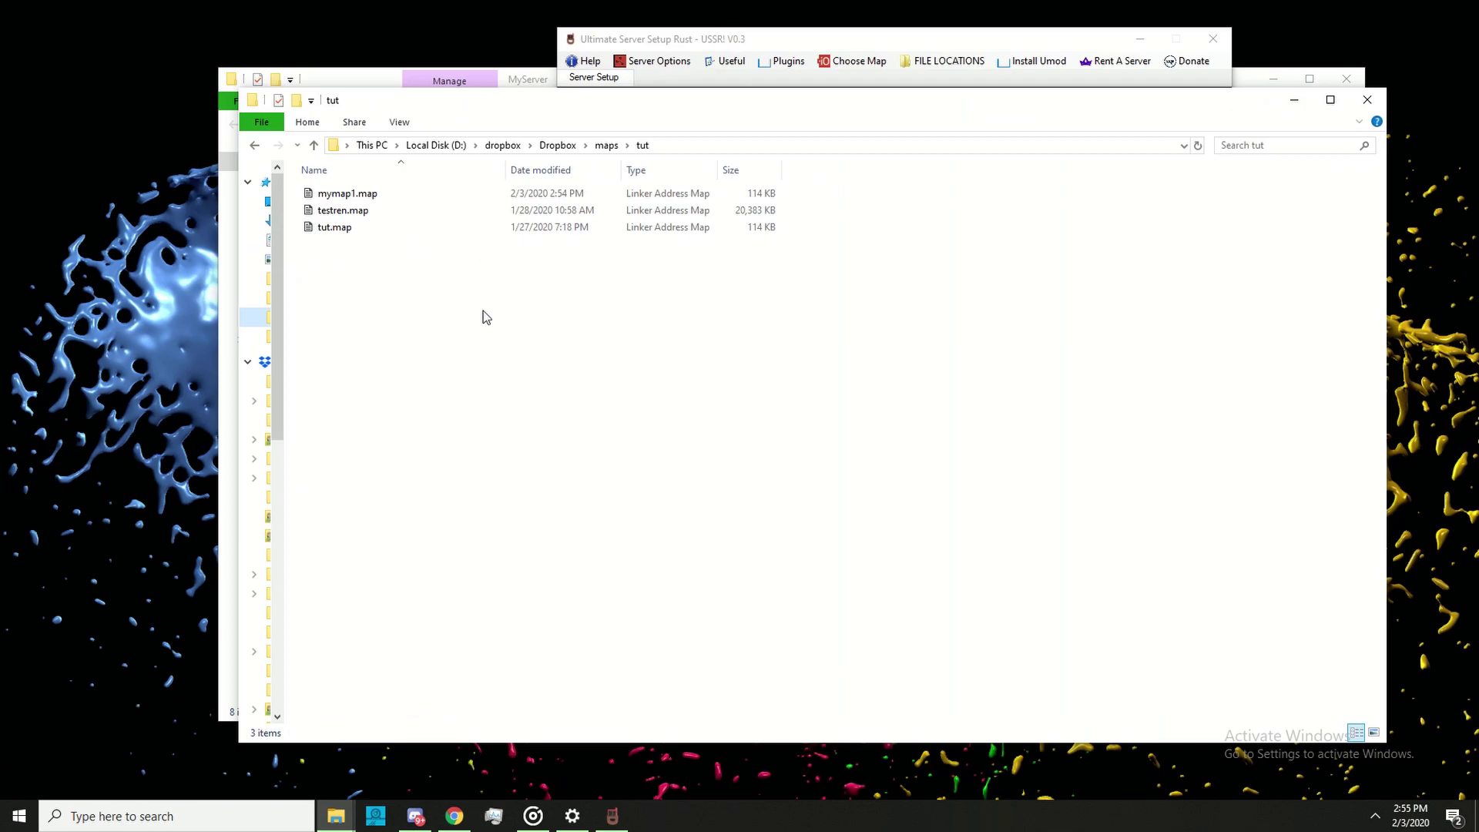
{"action": "left_click", "coordinate": [335, 146]}
{"action": "right_click", "coordinate": [399, 151]}
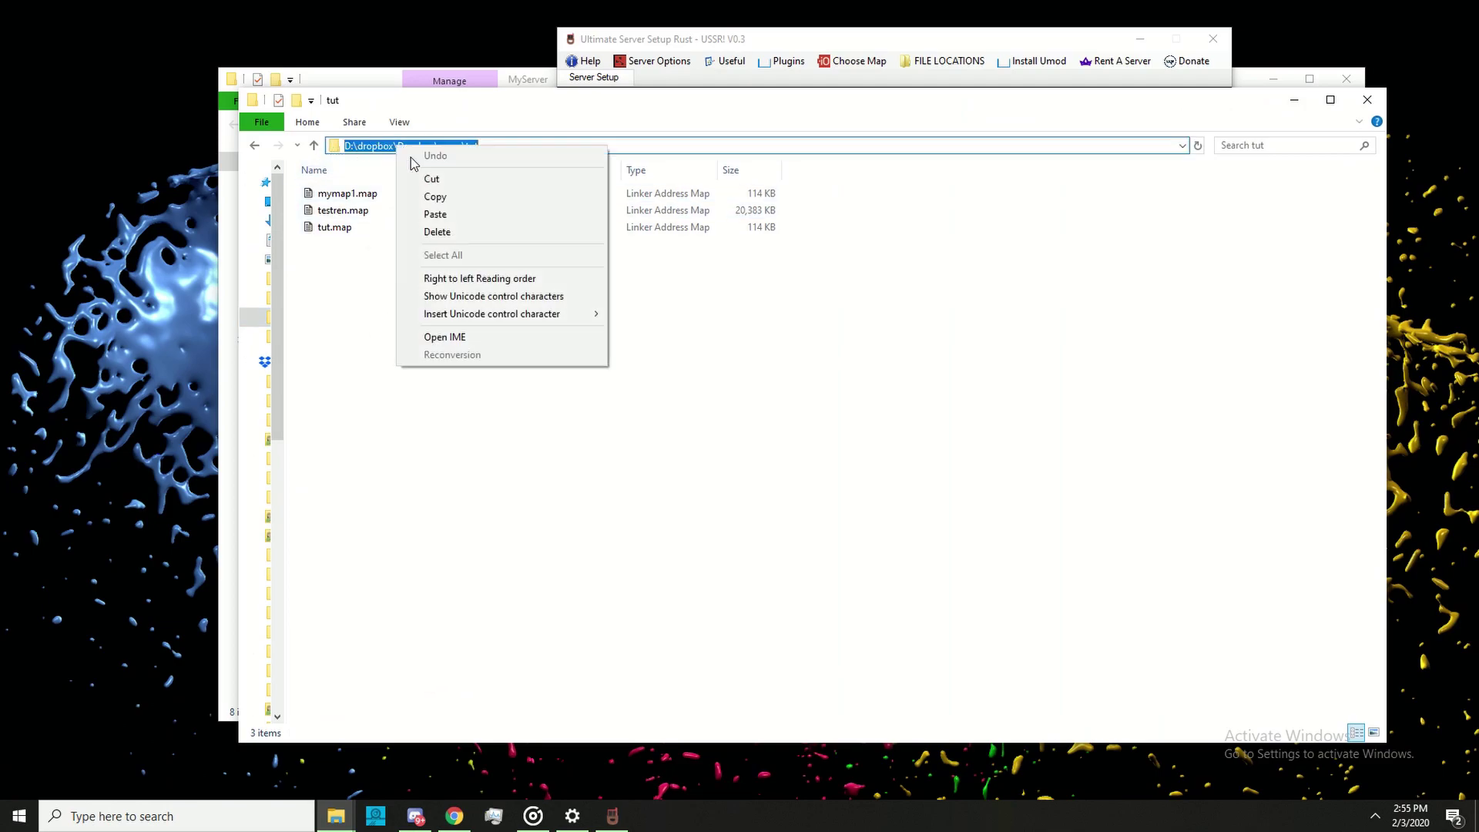
{"action": "left_click", "coordinate": [431, 198]}
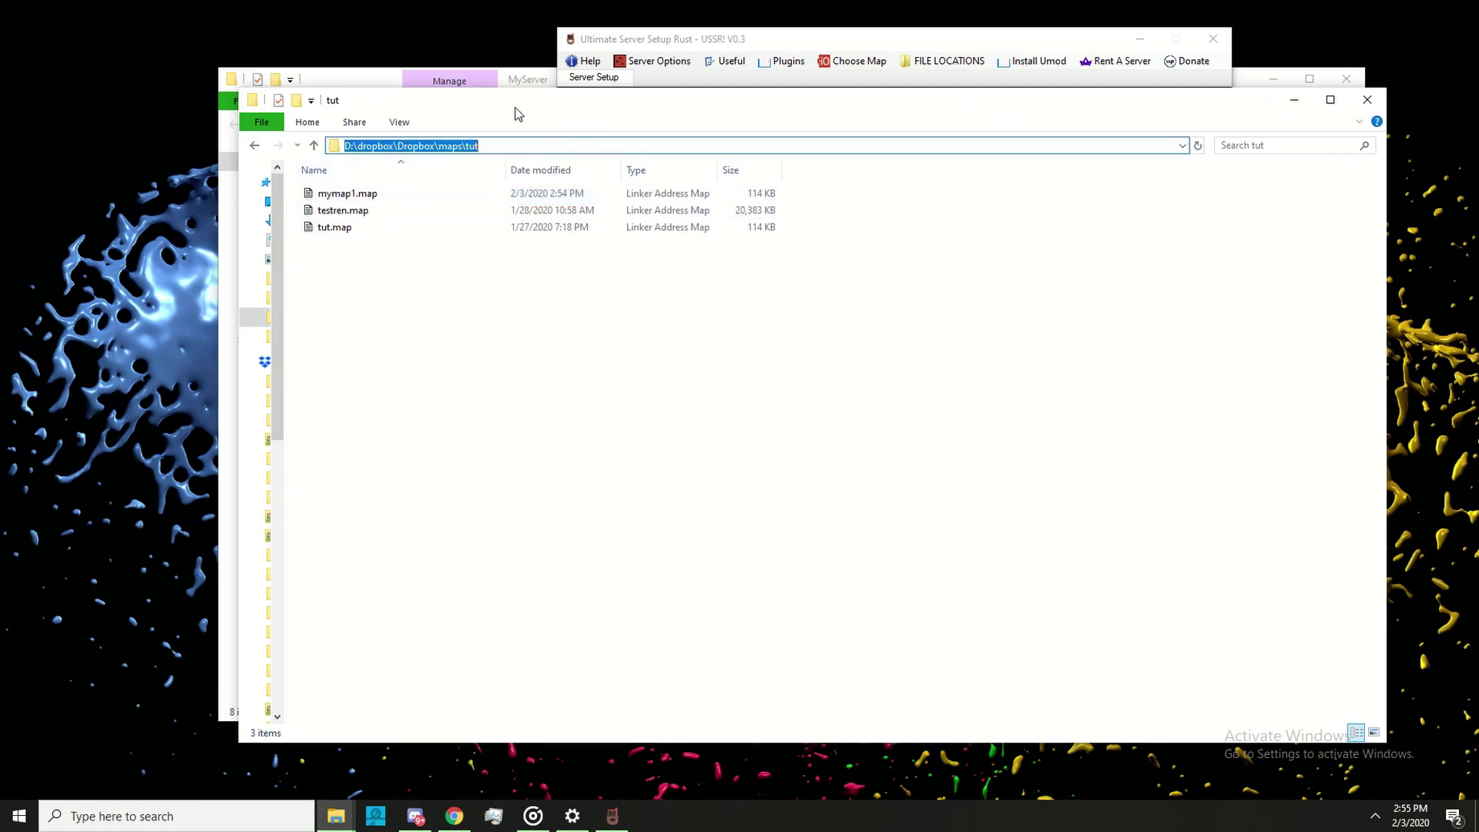
Step: Set the map URL to D:\dropbox\Dropbox\maps\tut\mymap1.map using the copied folder path, and generate the start file
{"action": "left_click", "coordinate": [882, 45]}
{"action": "right_click", "coordinate": [730, 533]}
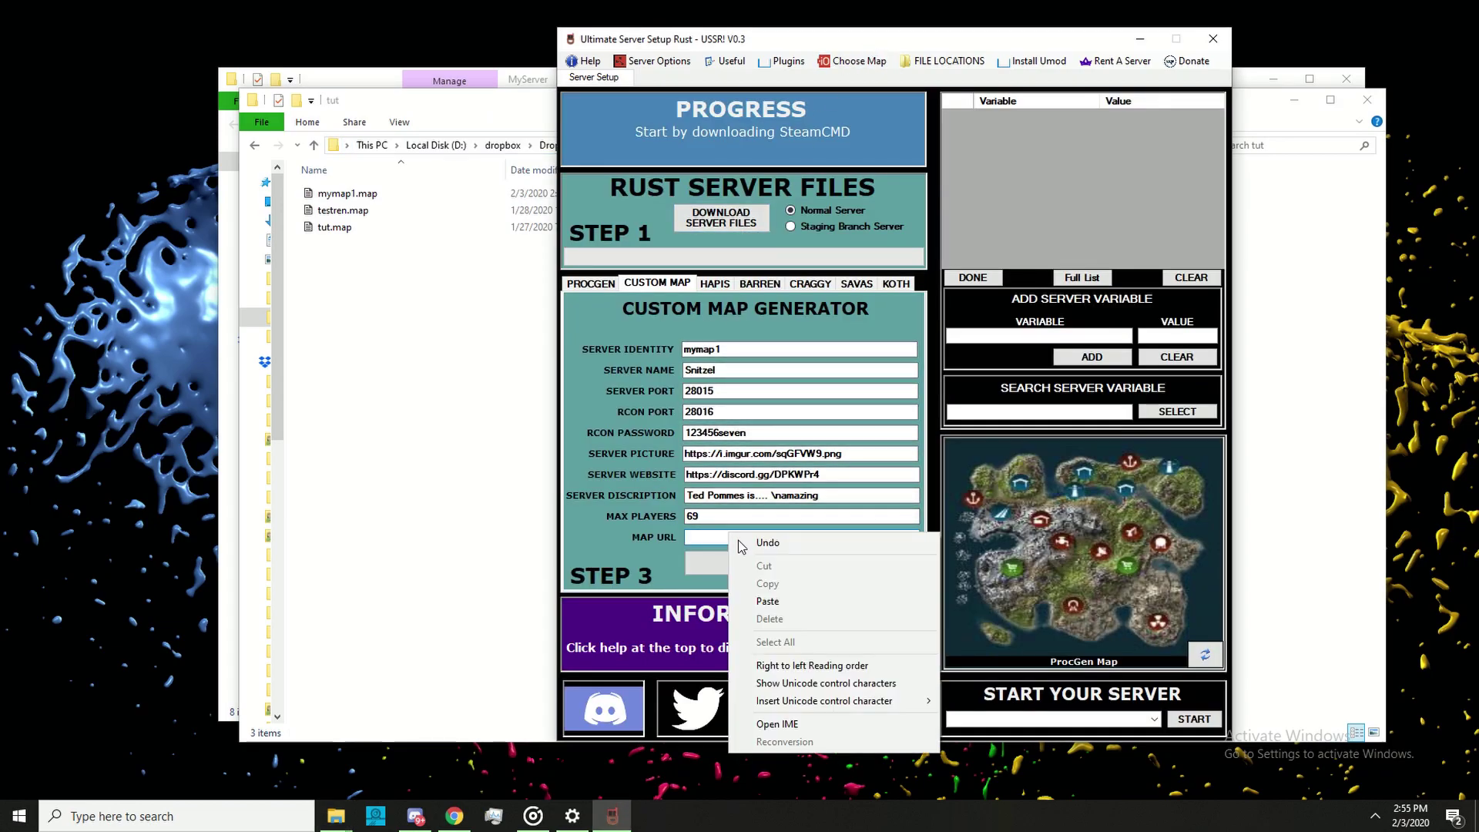
{"action": "left_click", "coordinate": [767, 601]}
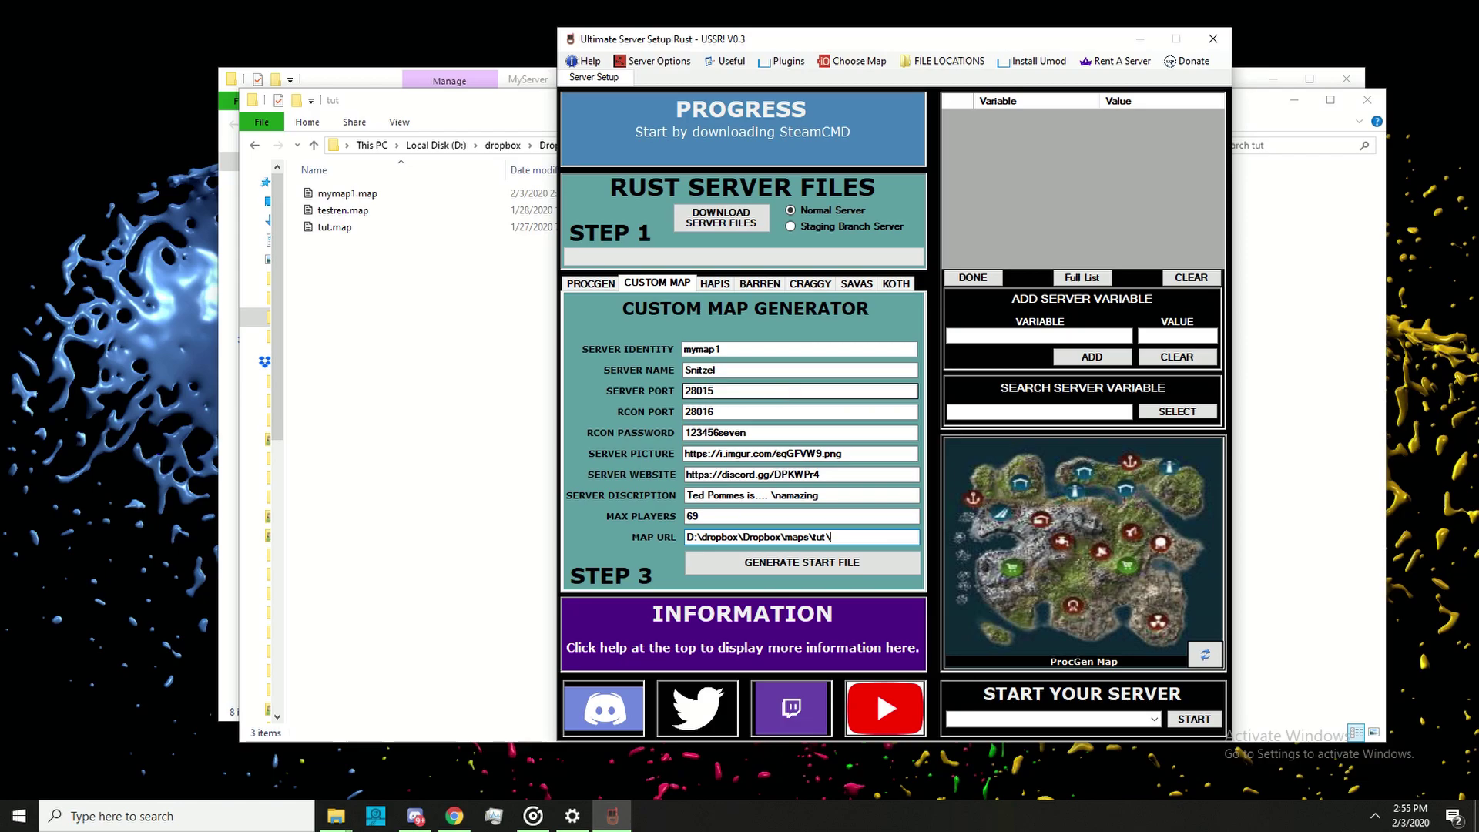
{"action": "type", "text": "\\mymap1.map"}
{"action": "left_click", "coordinate": [764, 574]}
Step: Select Start Server File CustomMap.bat as the file for starting the server
{"action": "left_click", "coordinate": [943, 61]}
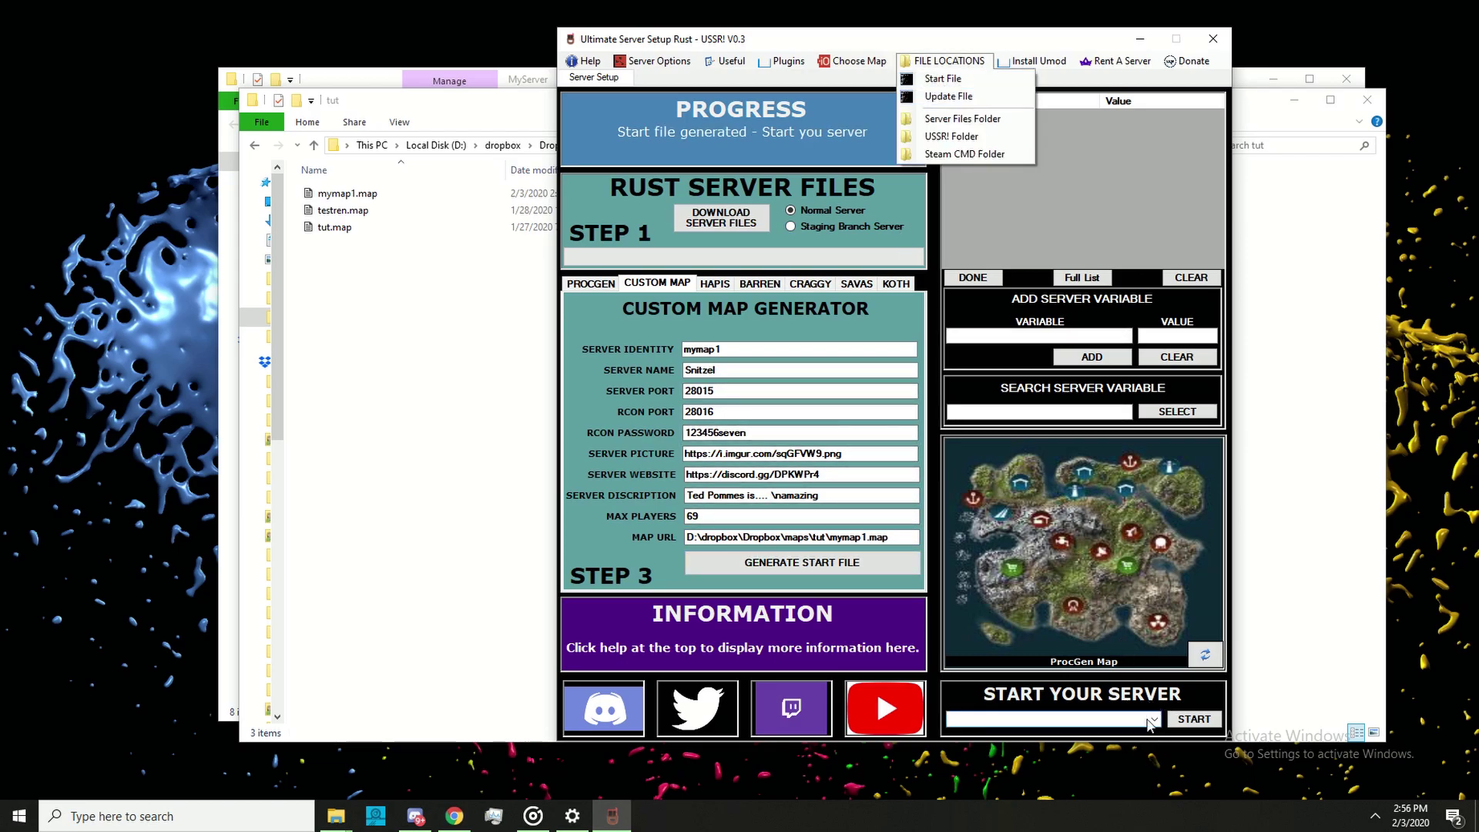
{"action": "left_click", "coordinate": [1149, 720]}
{"action": "left_click", "coordinate": [1153, 718]}
{"action": "left_click", "coordinate": [1159, 731]}
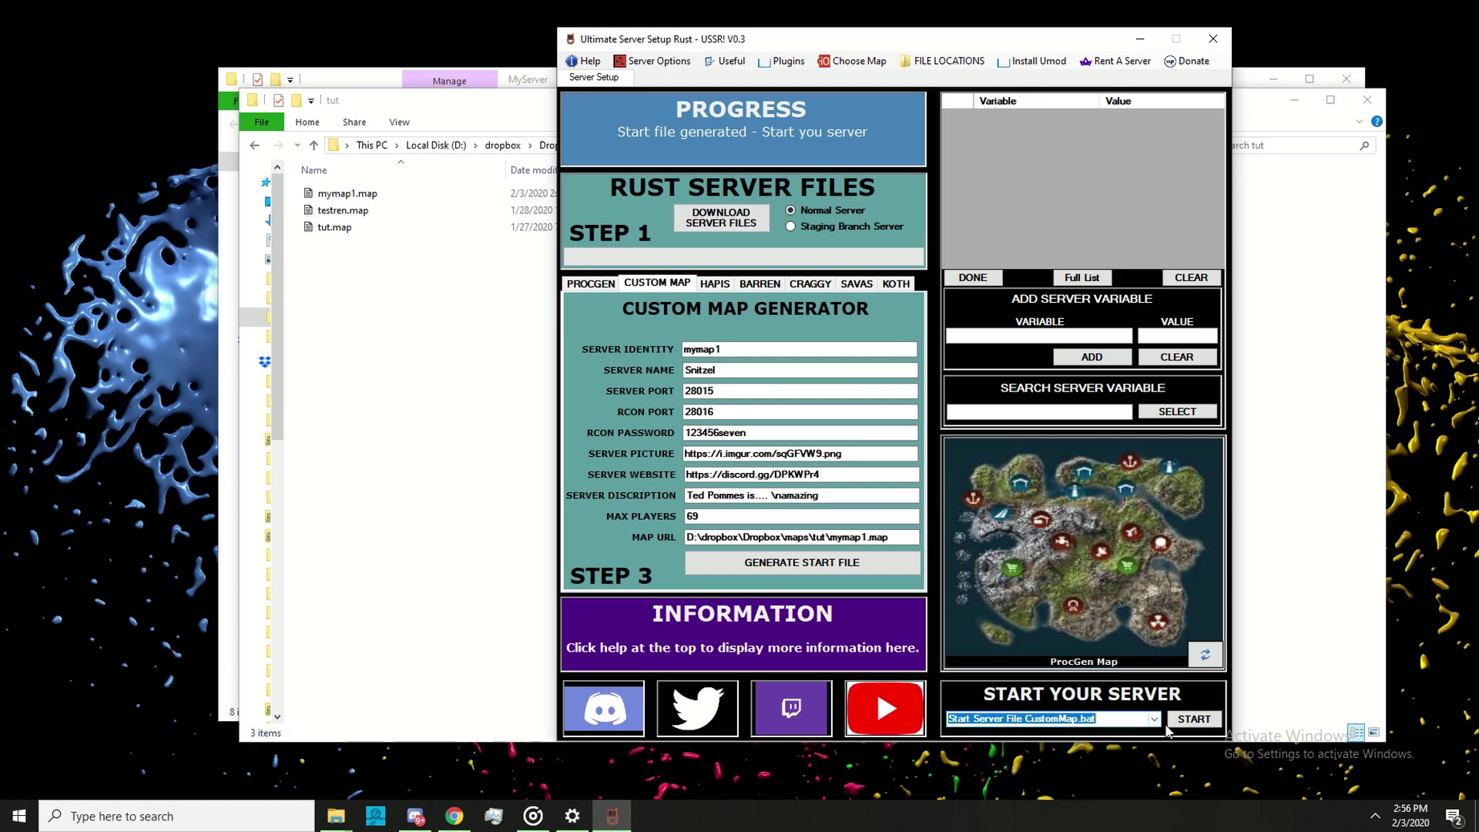
Step: Open the start file location and run the Start Server File mymap1 batch file to launch the server
{"action": "left_click", "coordinate": [943, 61]}
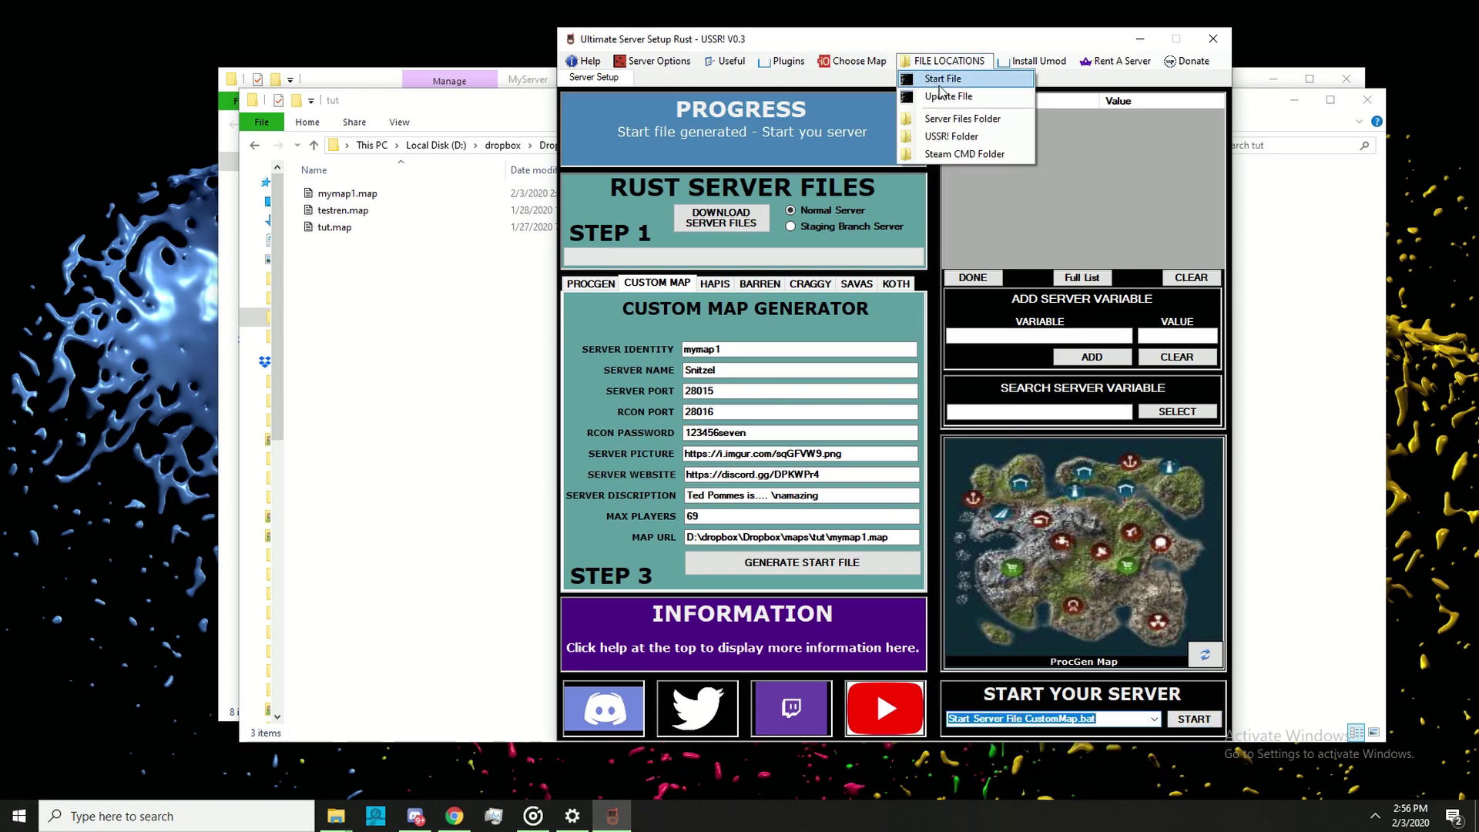
{"action": "left_click", "coordinate": [943, 77]}
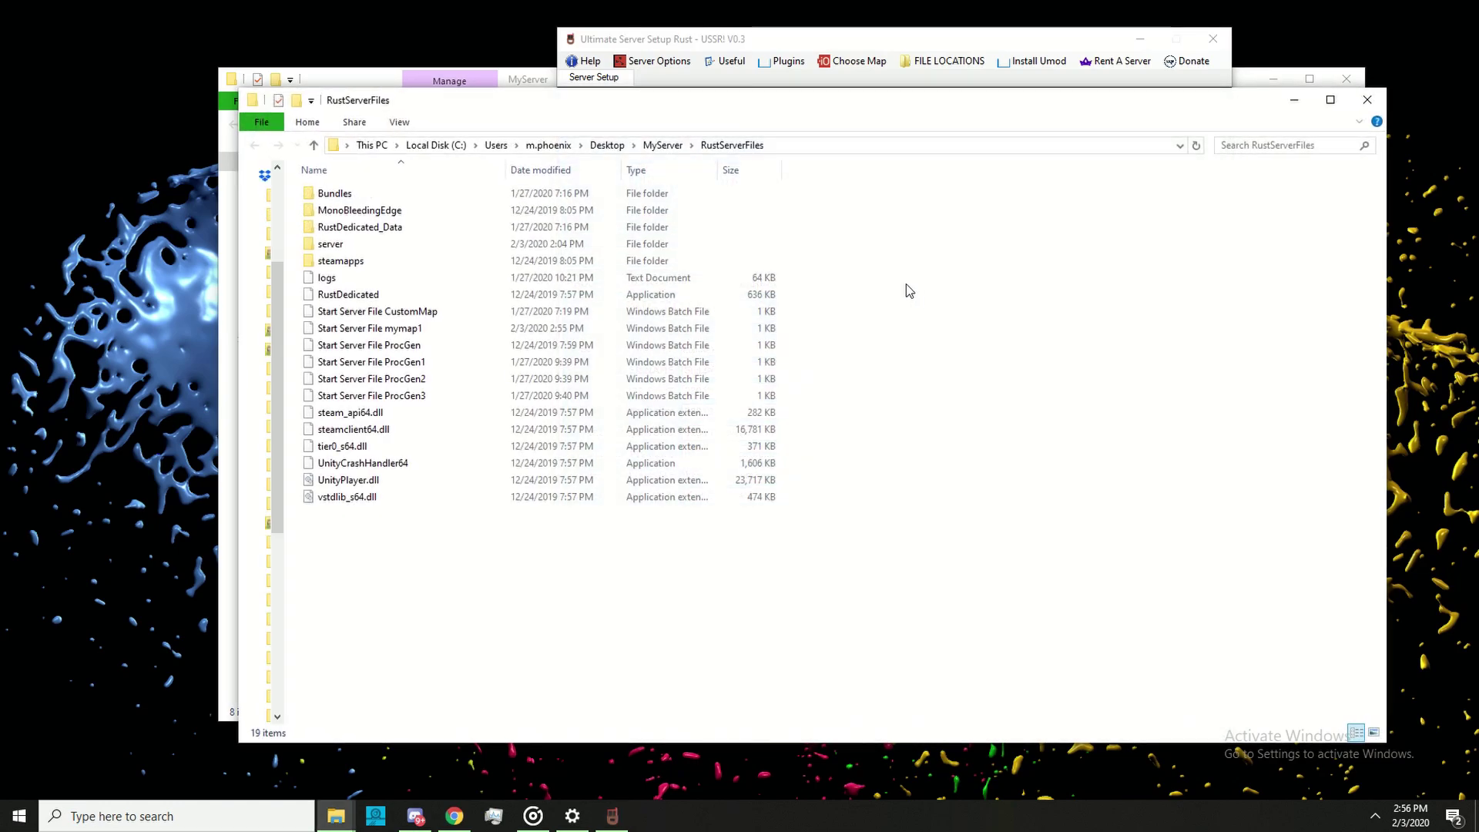
{"action": "left_click", "coordinate": [393, 313]}
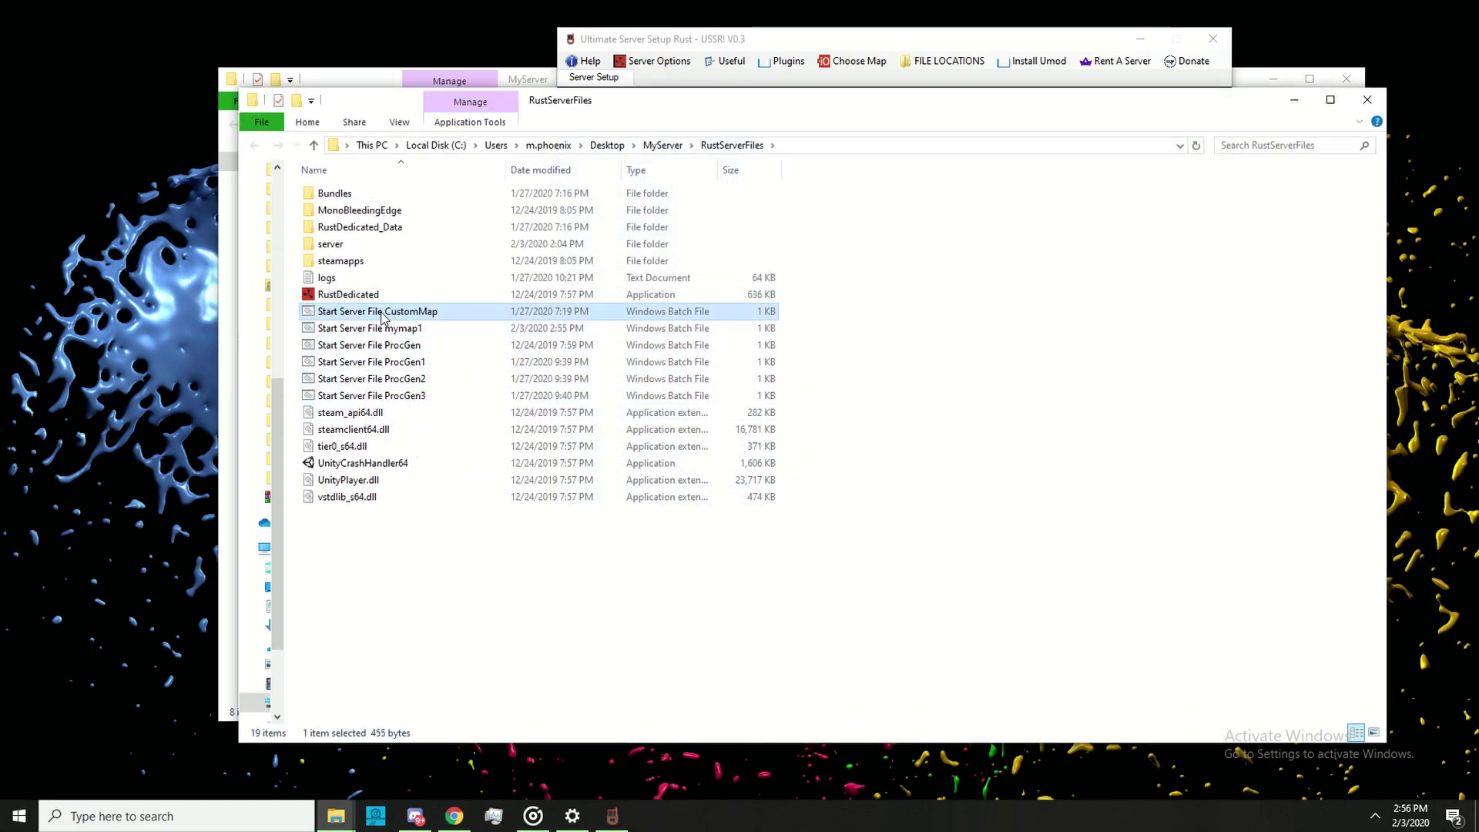
{"action": "left_click", "coordinate": [394, 330]}
{"action": "double_click", "coordinate": [399, 336]}
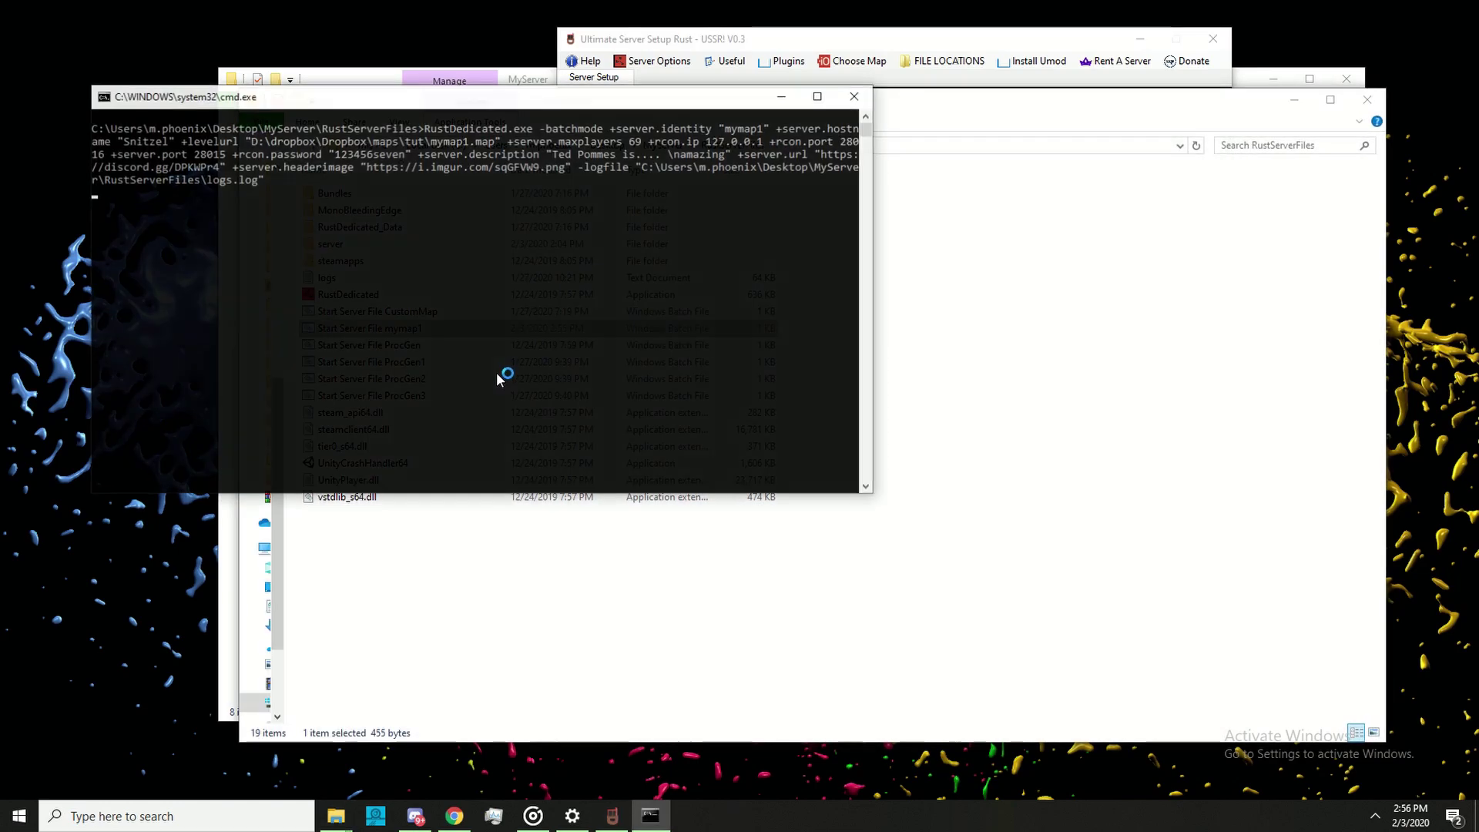
{"action": "left_click_drag", "start_coordinate": [414, 104], "coordinate": [803, 111]}
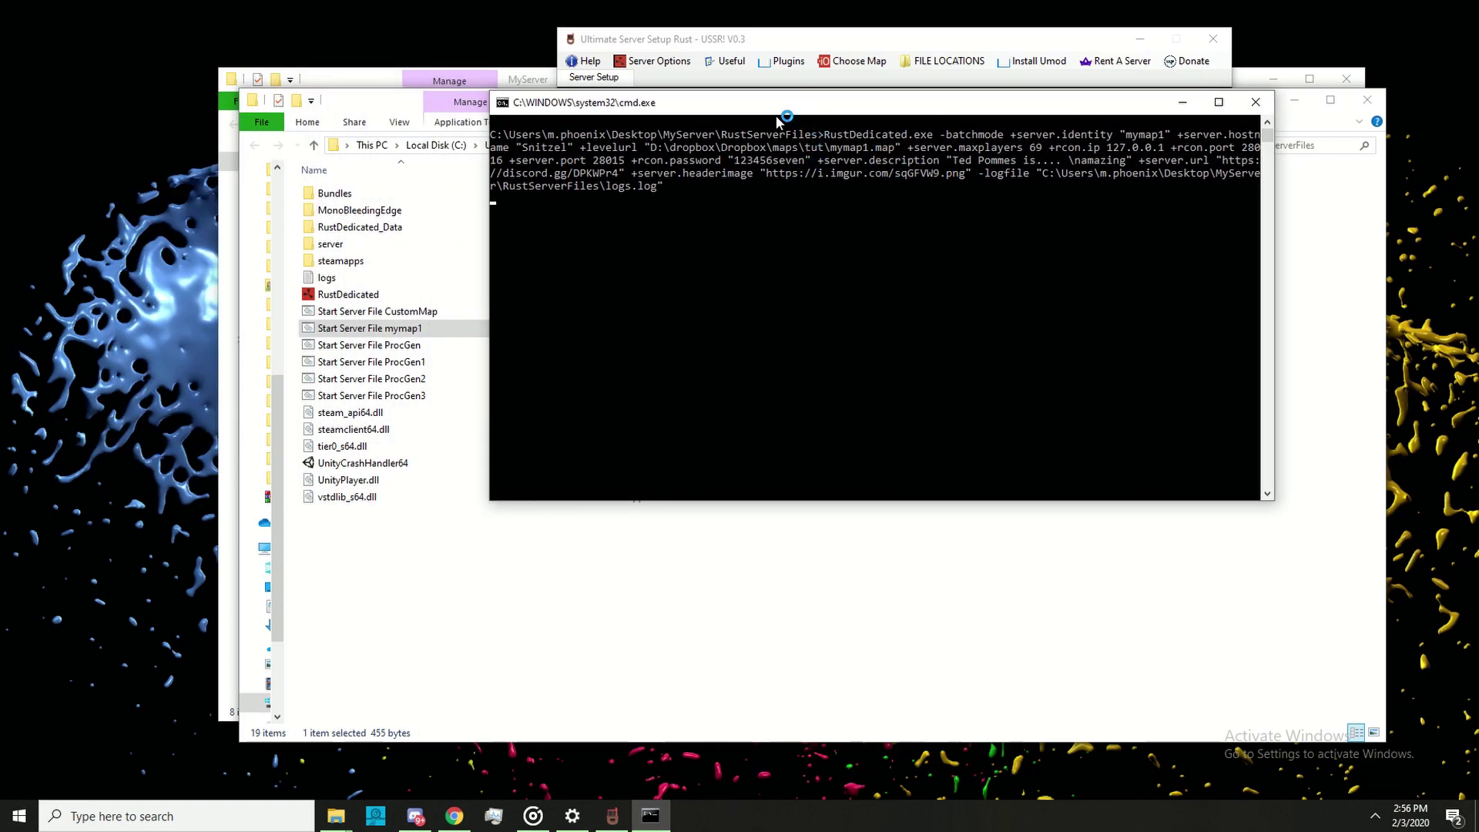
{"action": "left_click_drag", "start_coordinate": [775, 107], "coordinate": [754, 206]}
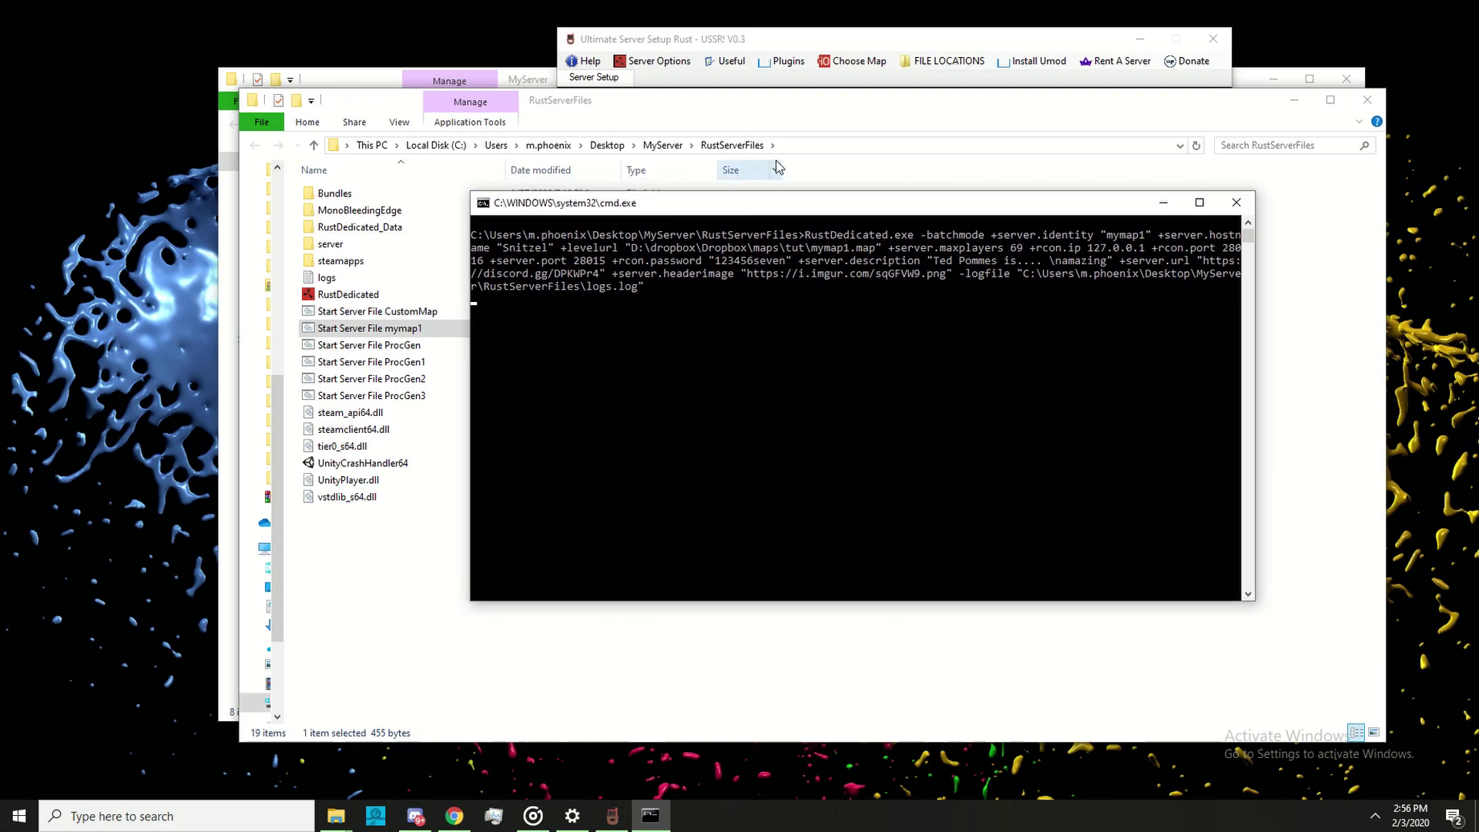
{"action": "left_click_drag", "start_coordinate": [742, 208], "coordinate": [734, 190]}
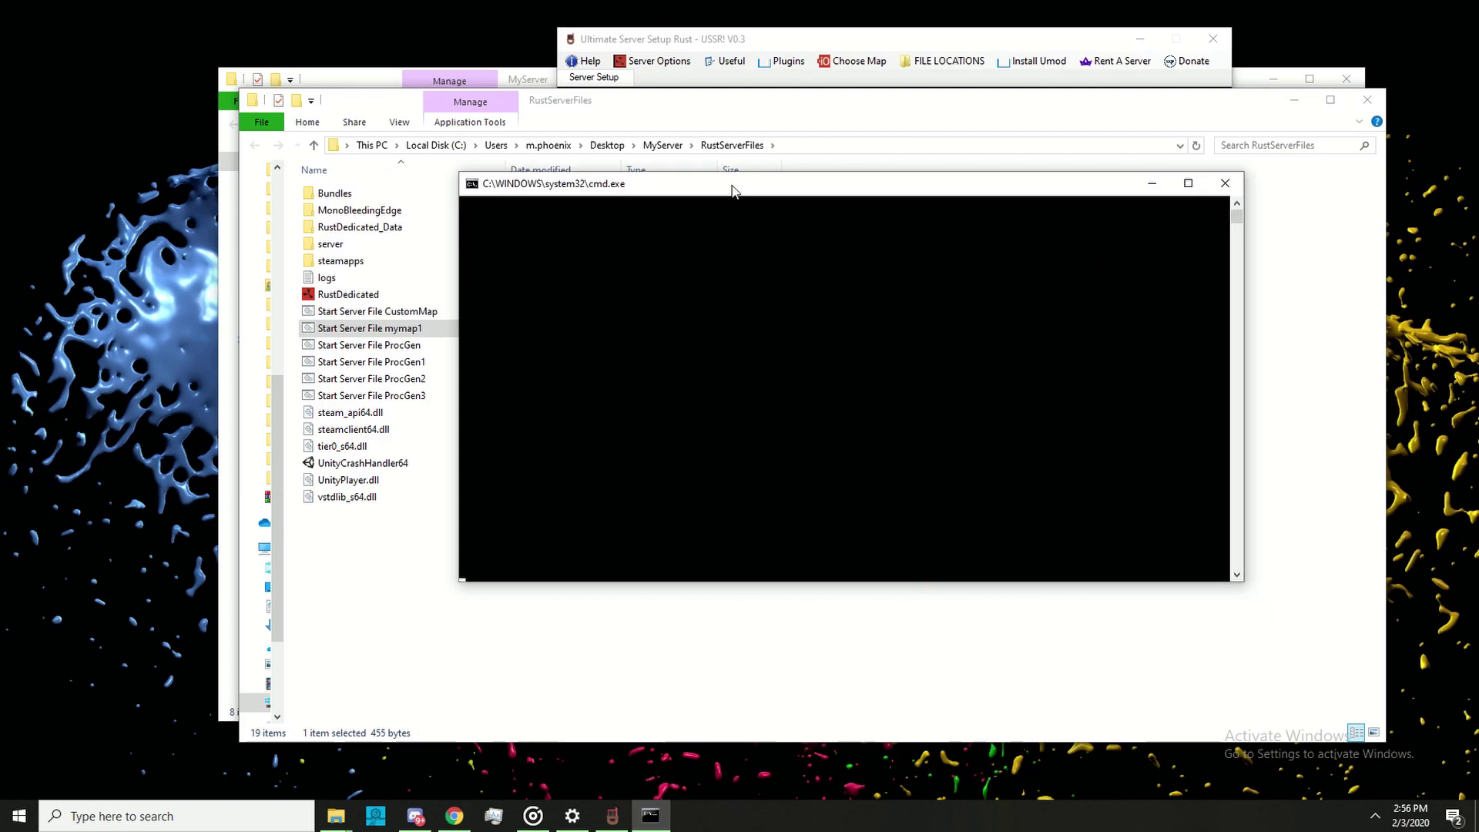
{"action": "left_click_drag", "start_coordinate": [731, 190], "coordinate": [726, 169]}
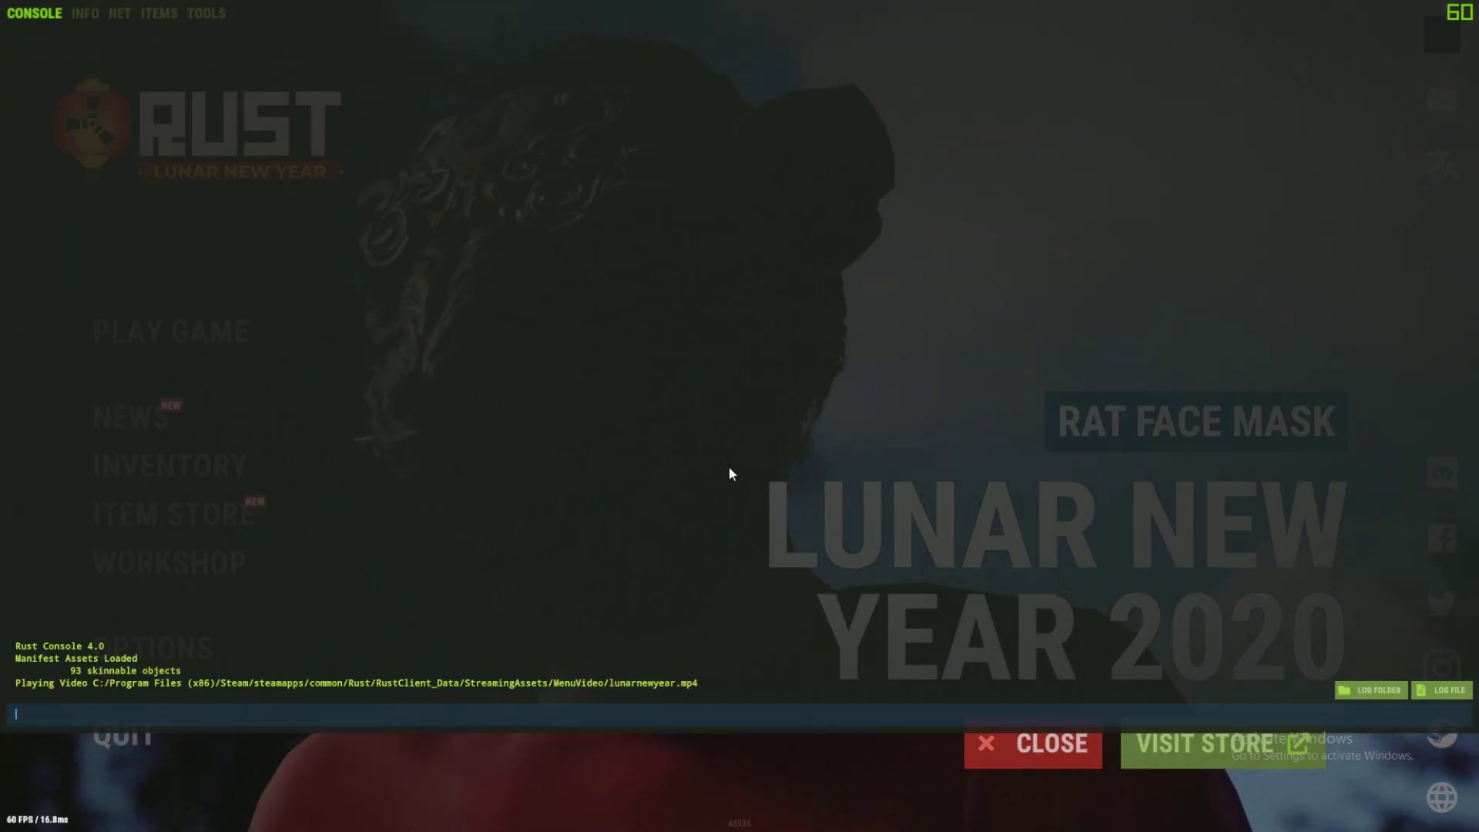
Step: In the Rust game console, connect to the local server with connect localhost:28015
{"action": "type", "text": "connect localhost:28"}
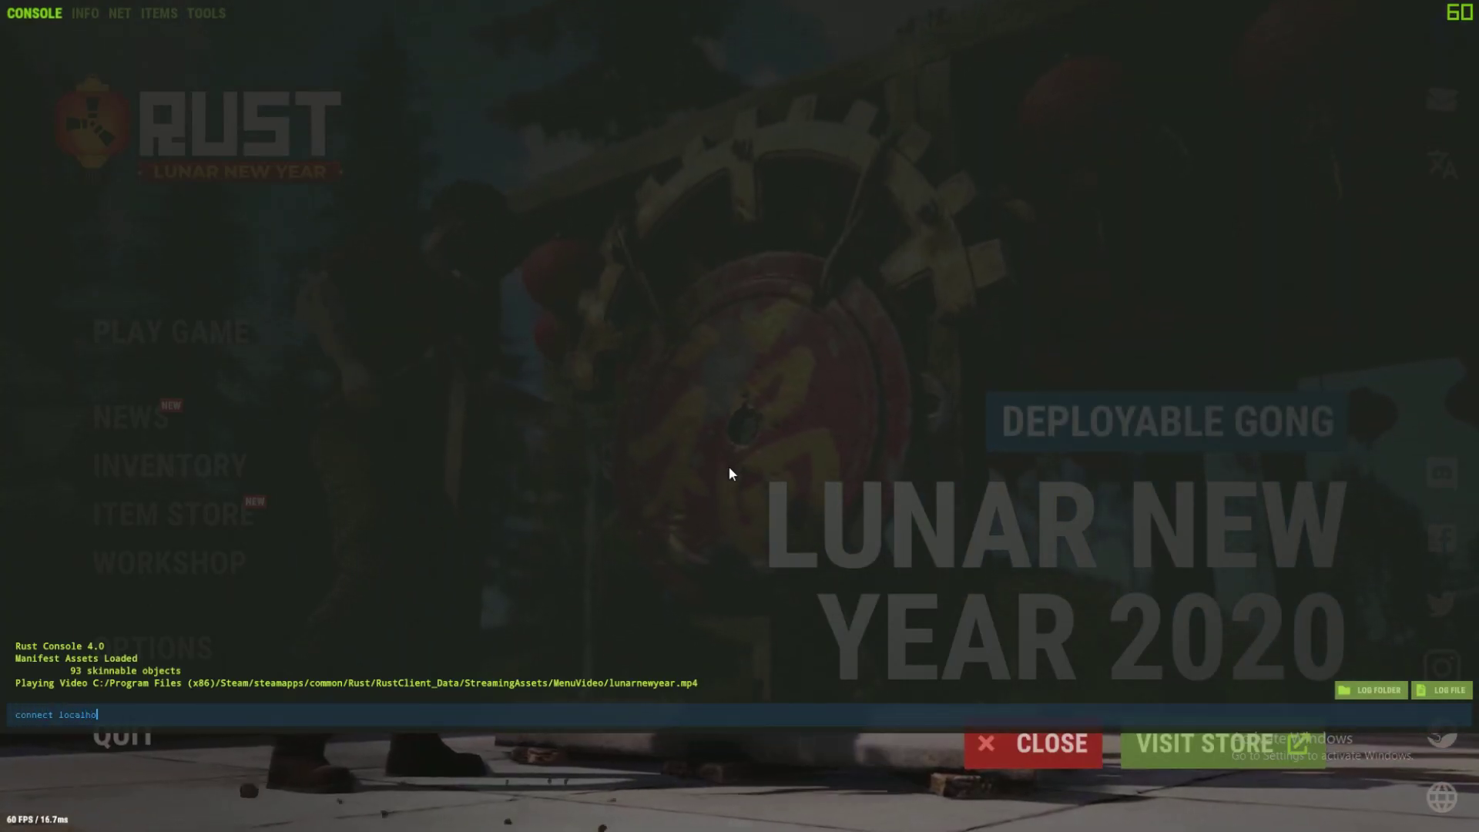
{"action": "type", "text": "015"}
{"action": "key", "text": "Return"}
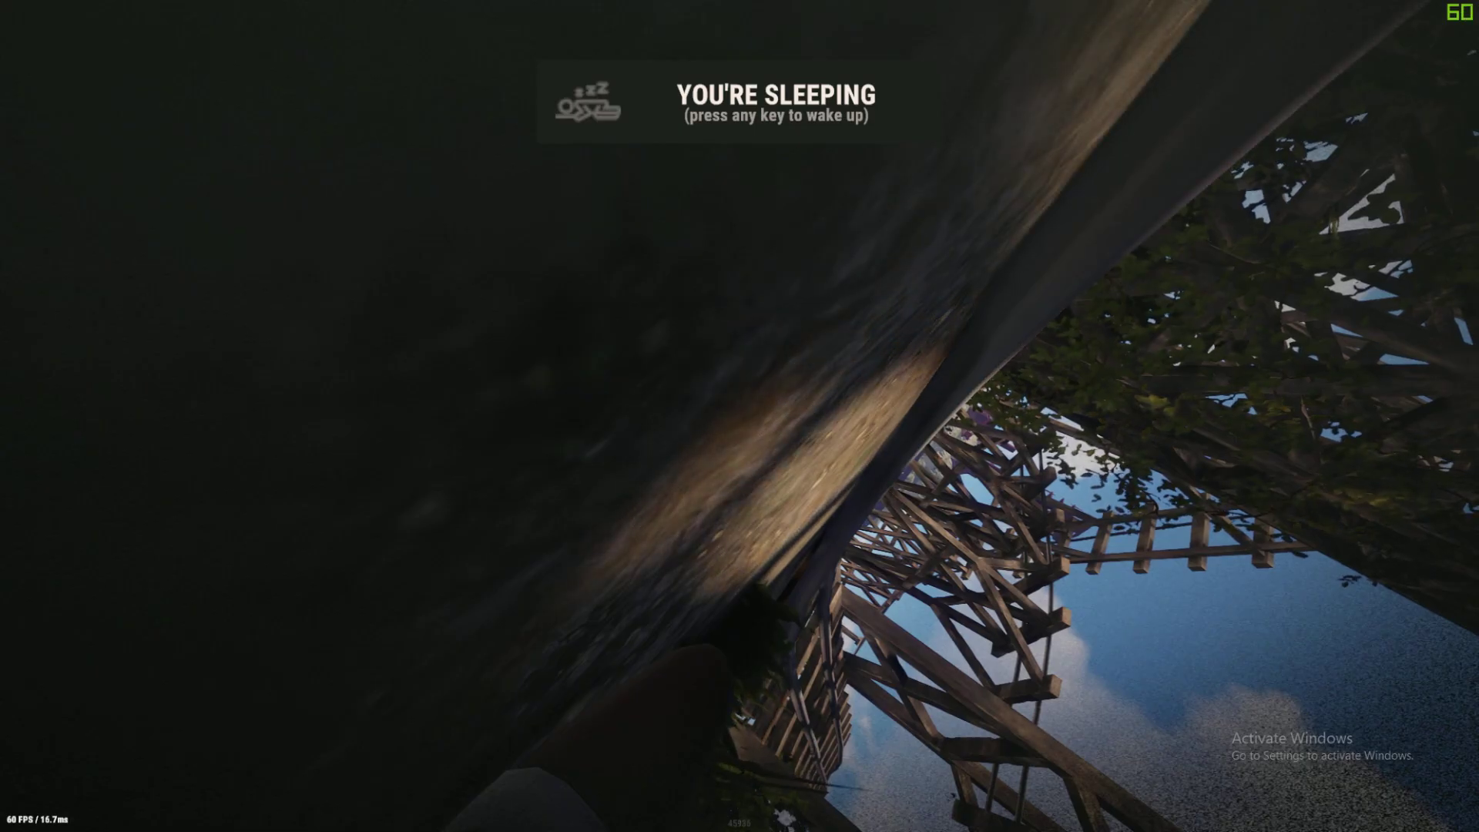
Step: Wake the character and run across the custom map to inspect the wooden roller coaster and the rocky monument
{"action": "key", "text": "space"}
{"action": "key", "text": "shift+w"}
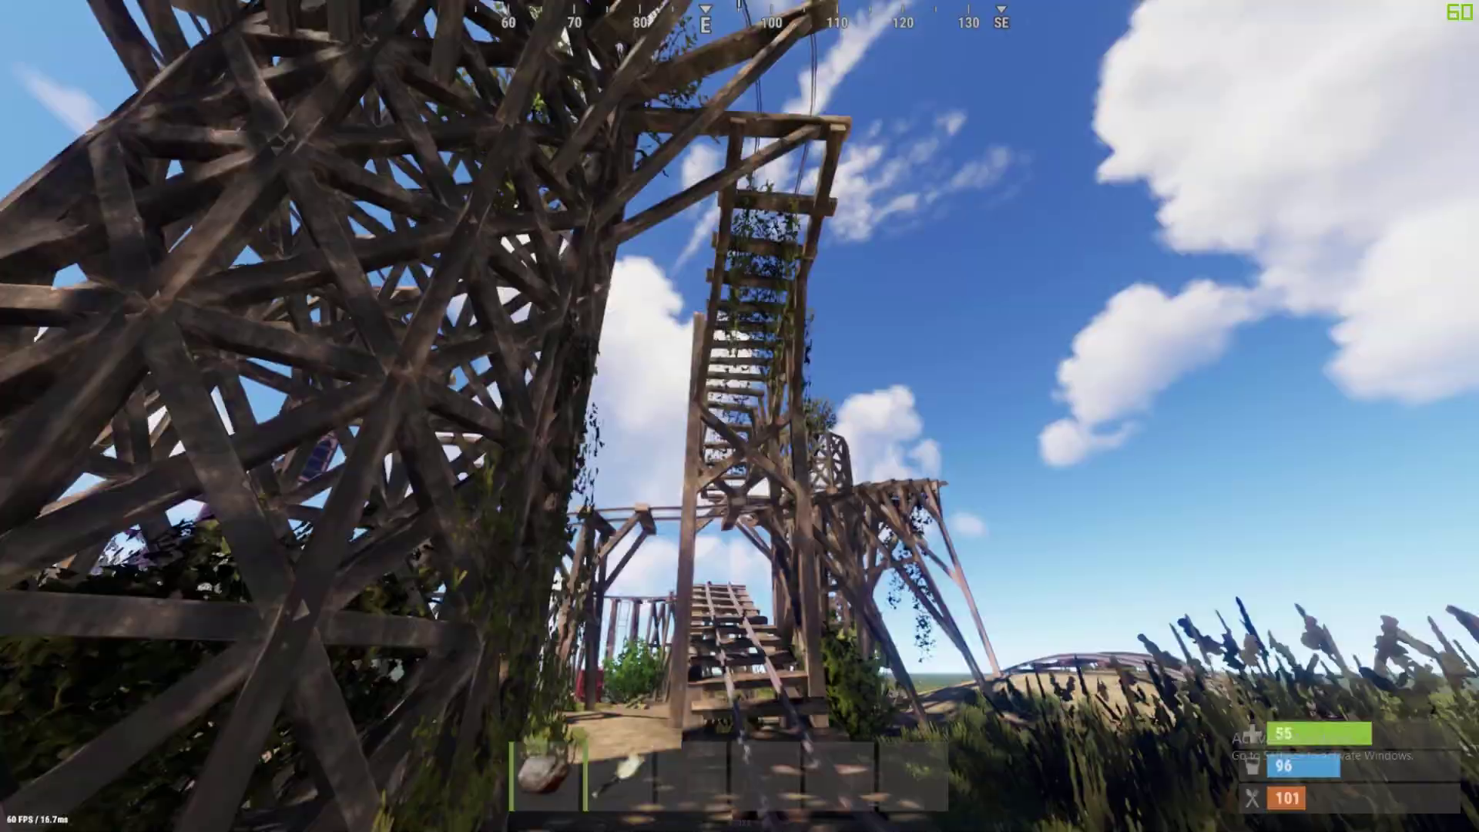
{"action": "key", "text": "w"}
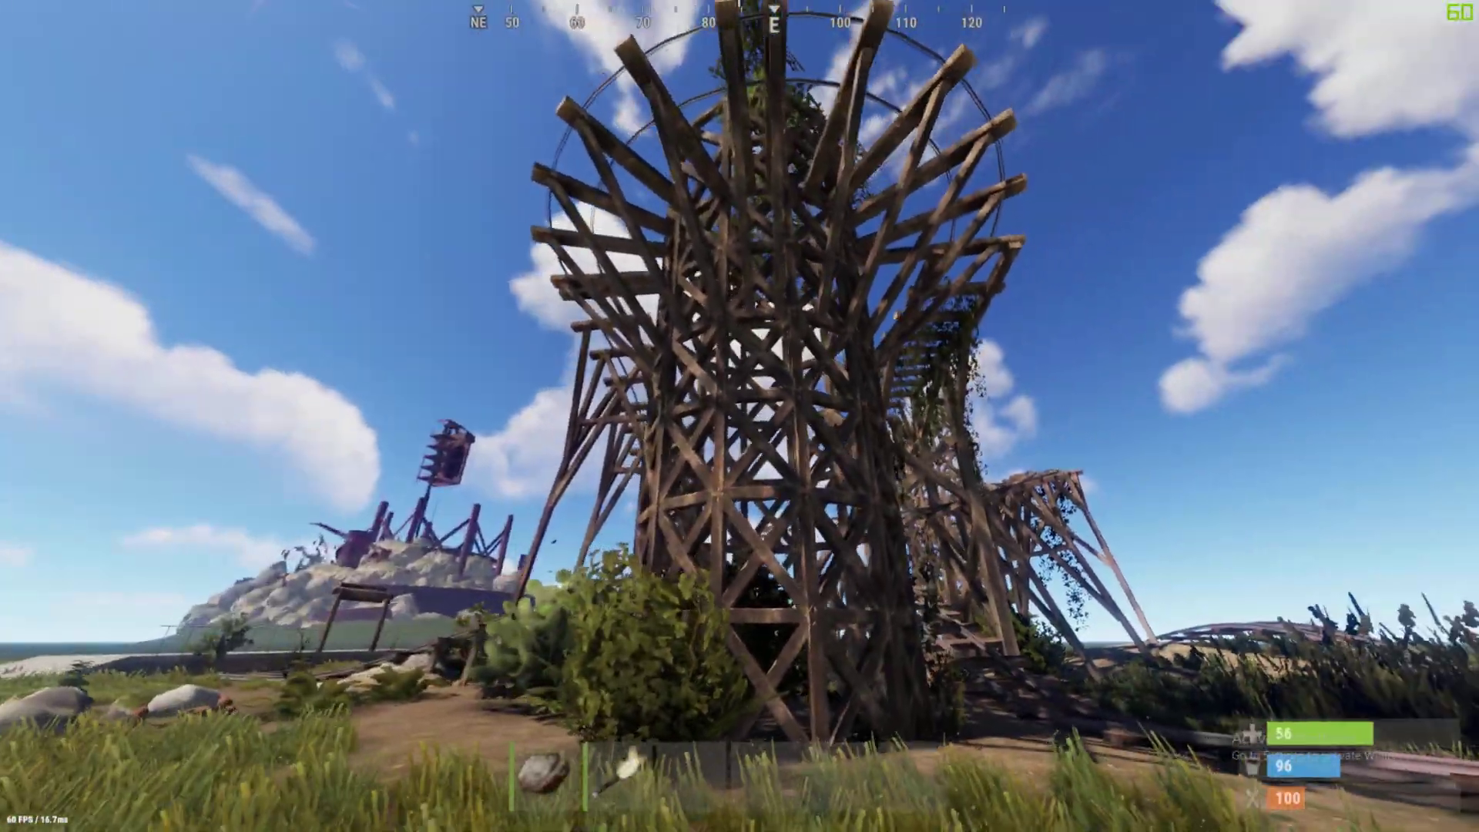
{"action": "key", "text": "w"}
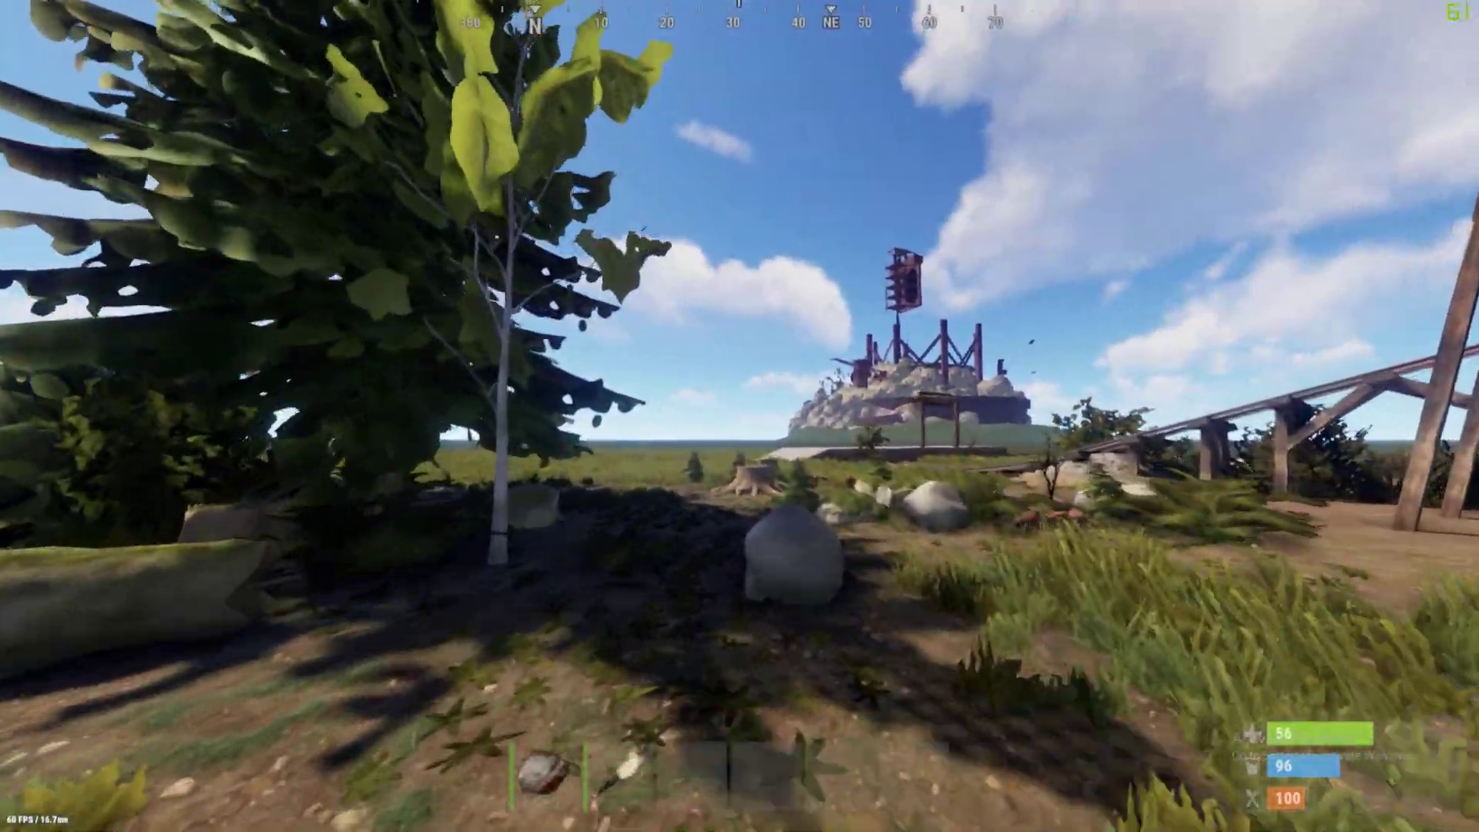
{"action": "key", "text": "w"}
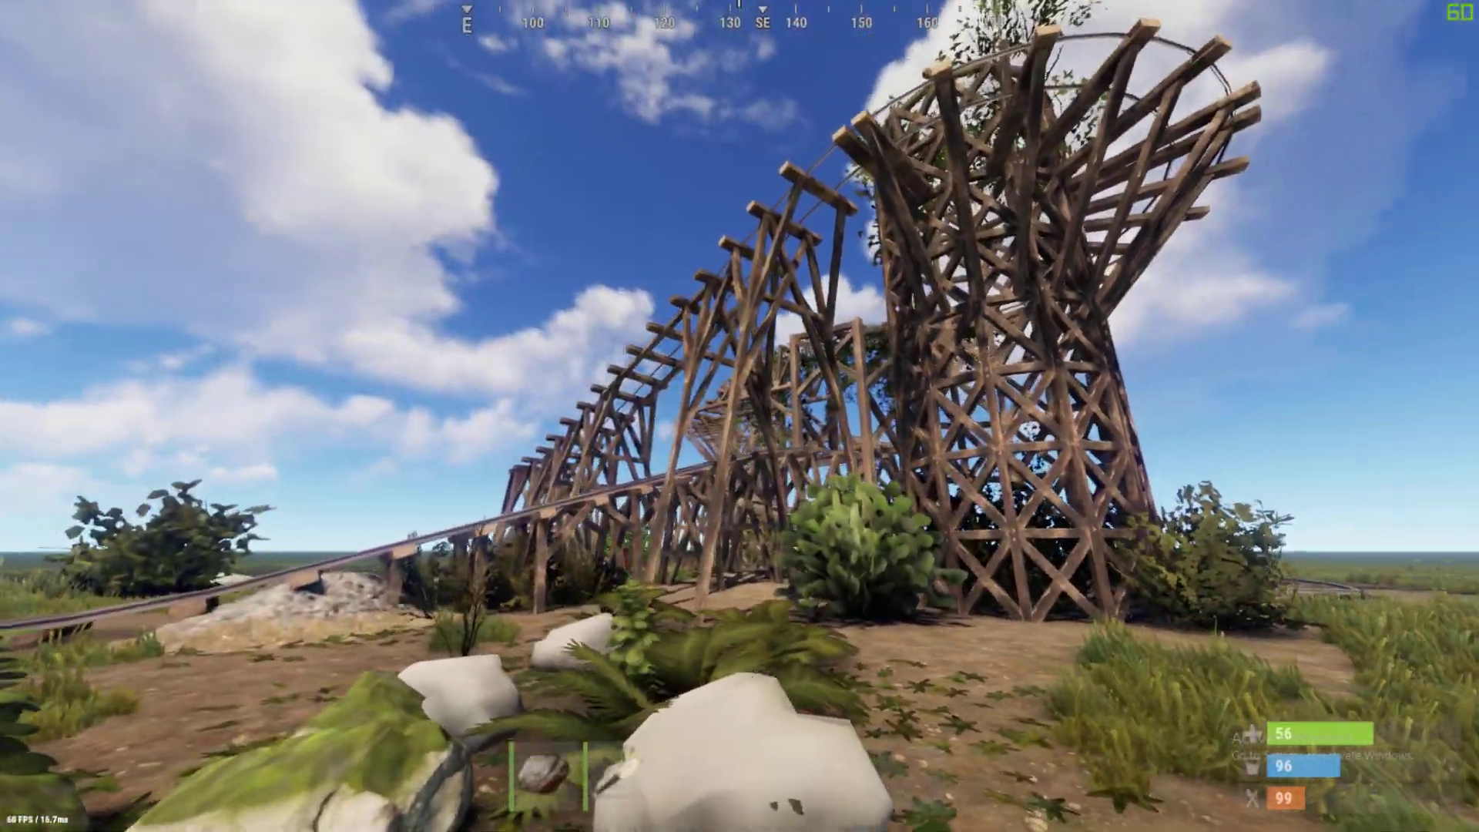
{"action": "key", "text": "w"}
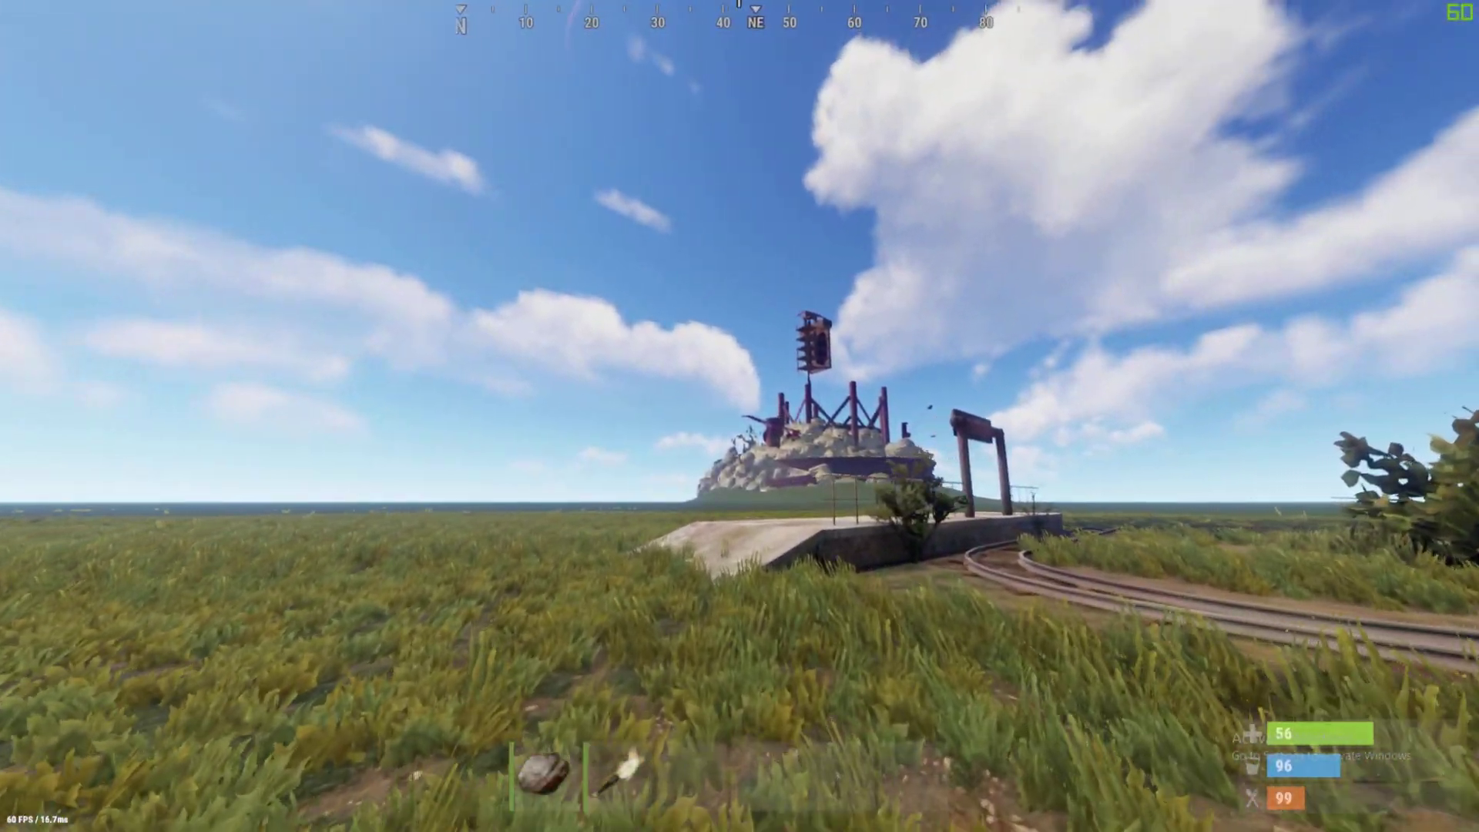
{"action": "key", "text": "w"}
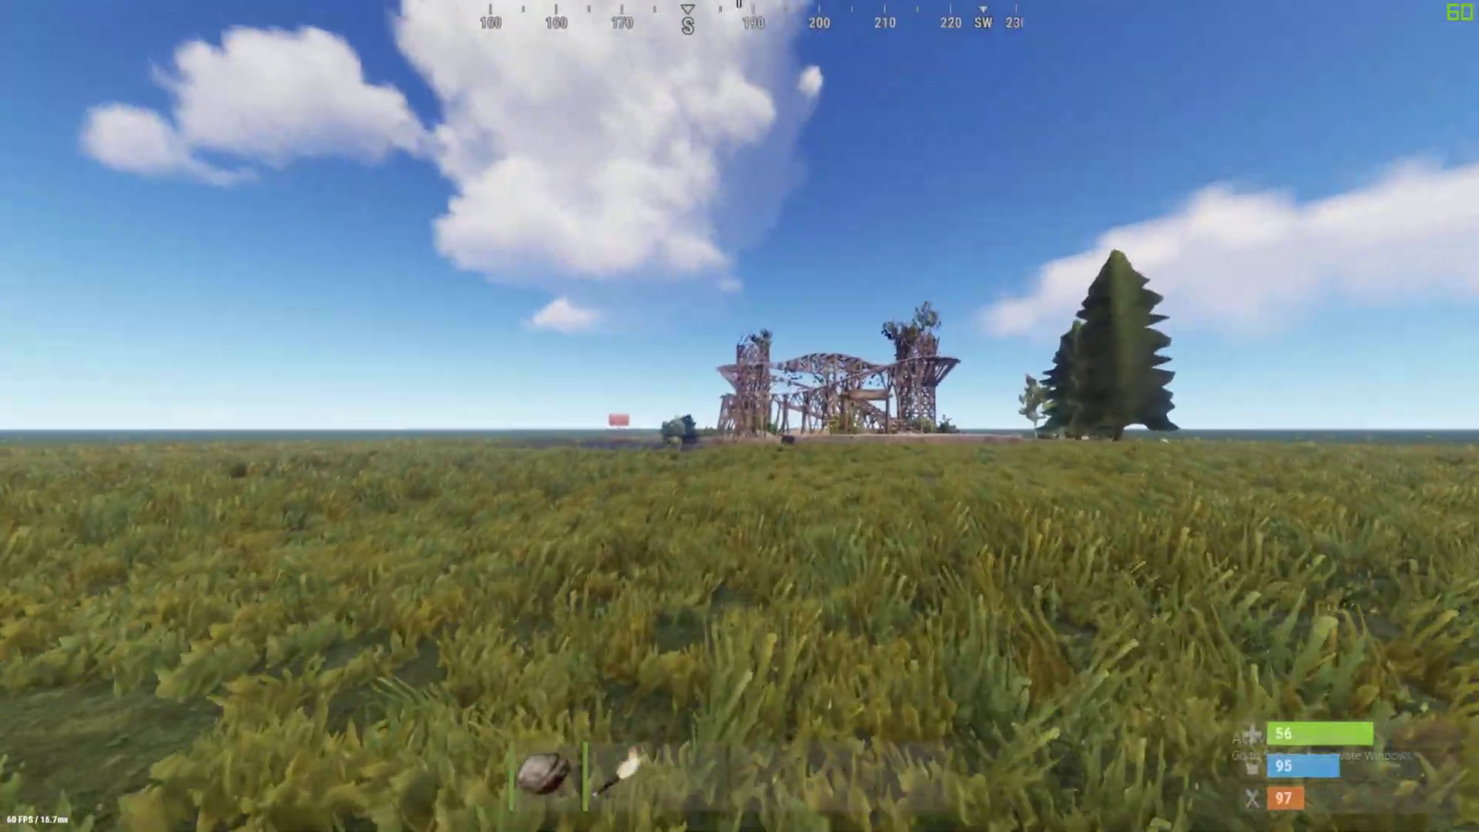
{"action": "key", "text": "w"}
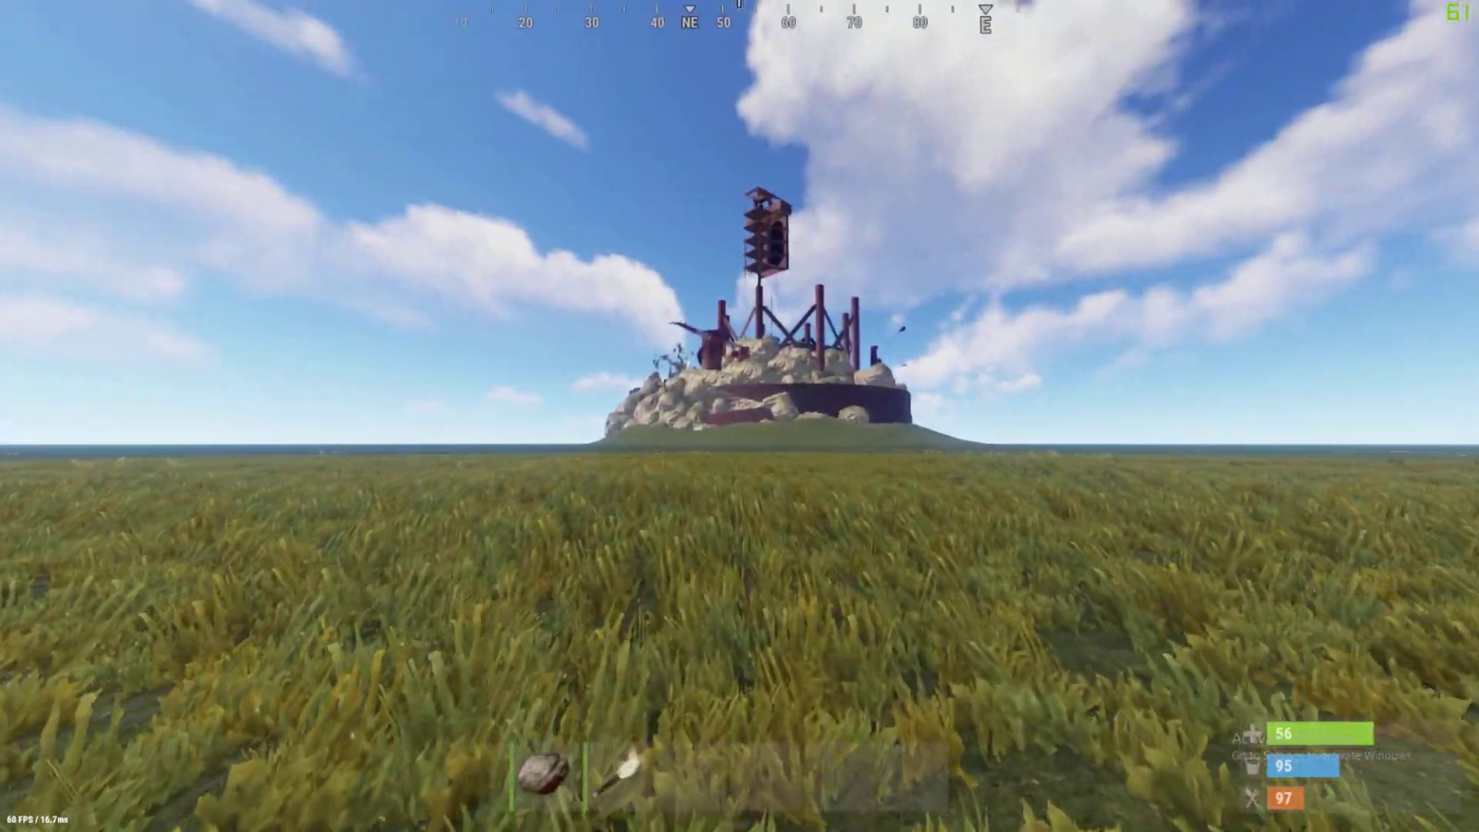
Step: Quit the Rust game and shut down the local server by closing its command window
{"action": "key", "text": "w"}
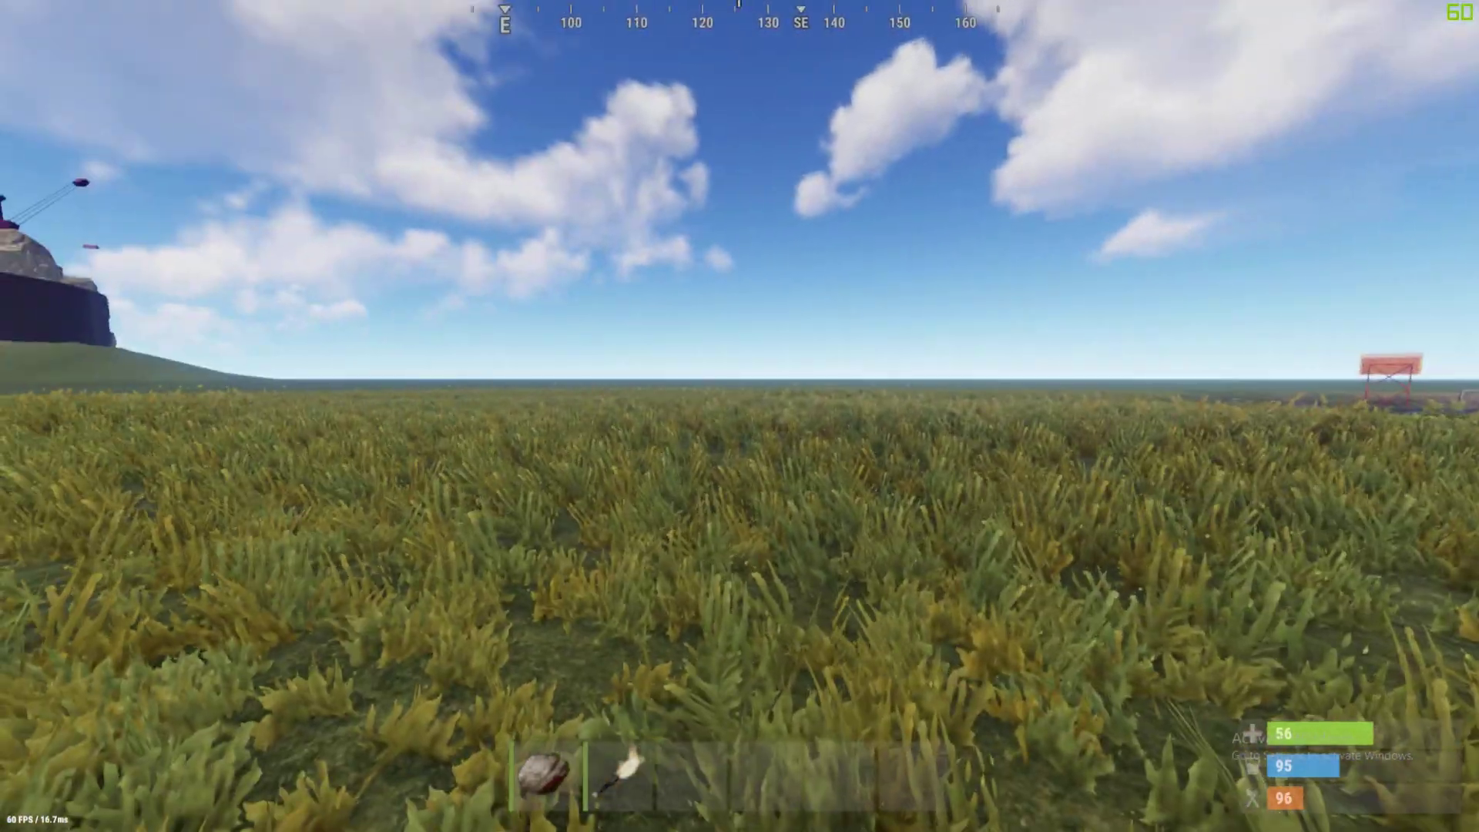
{"action": "key", "text": "Escape"}
{"action": "left_click", "coordinate": [146, 737]}
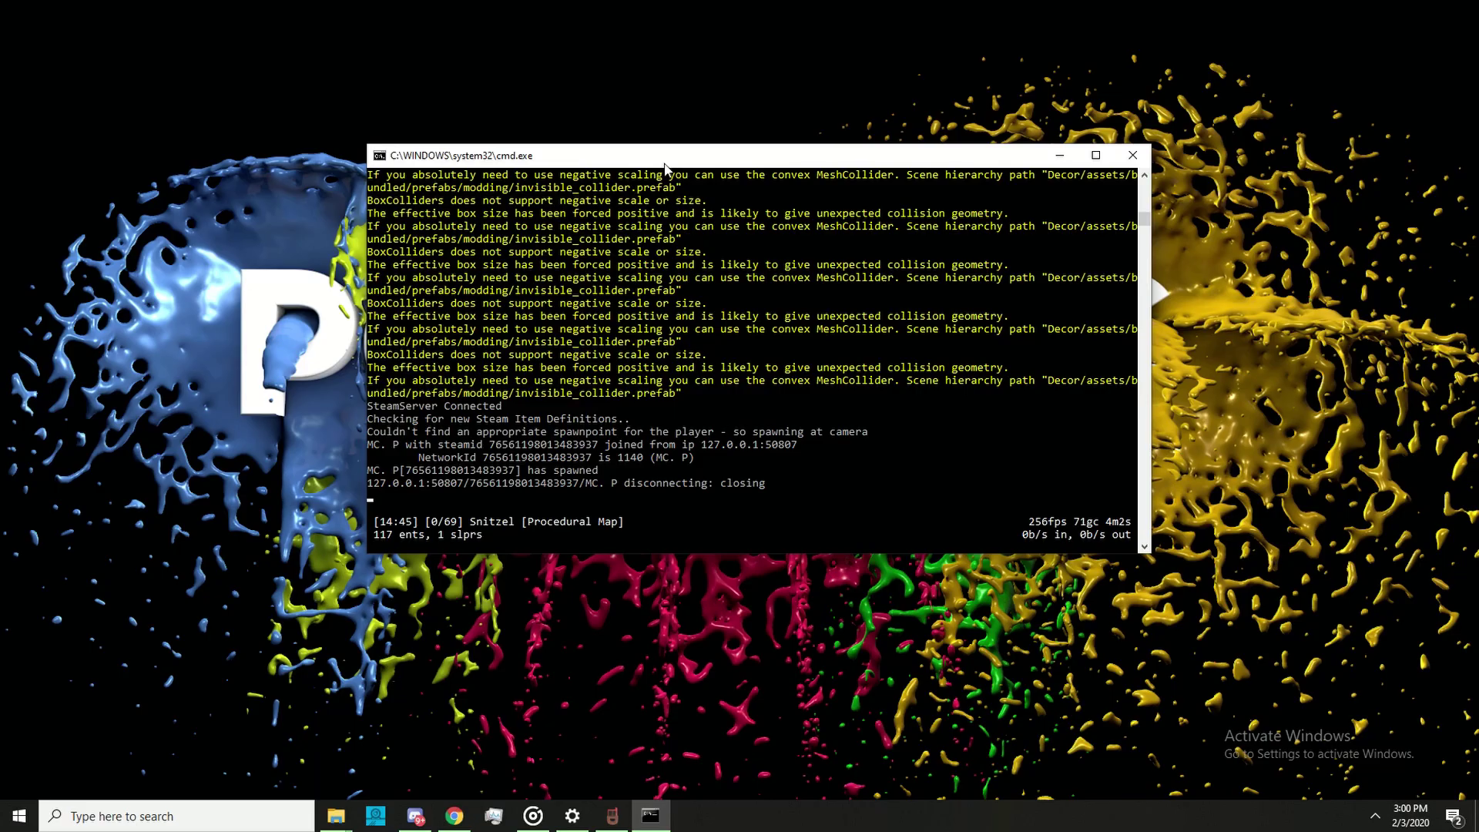
{"action": "left_click_drag", "start_coordinate": [648, 164], "coordinate": [684, 159]}
{"action": "left_click", "coordinate": [1168, 151]}
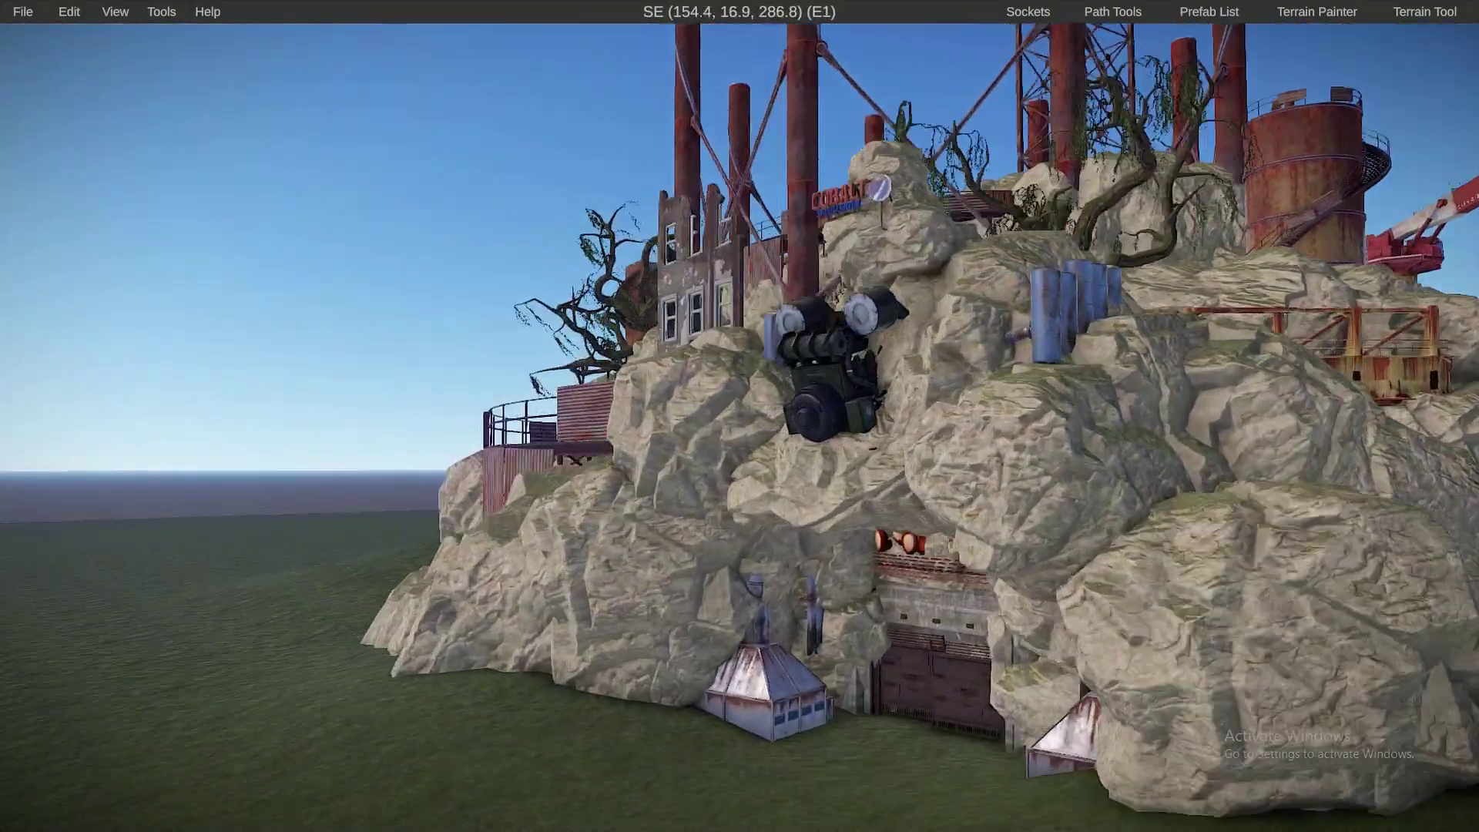
Step: In the map editor, delete the gate at the rocky monument's entrance and the rusty metal huts on both sides of it
{"action": "right_click_drag", "start_coordinate": [739, 416], "coordinate": [742, 422]}
{"action": "key", "text": "a"}
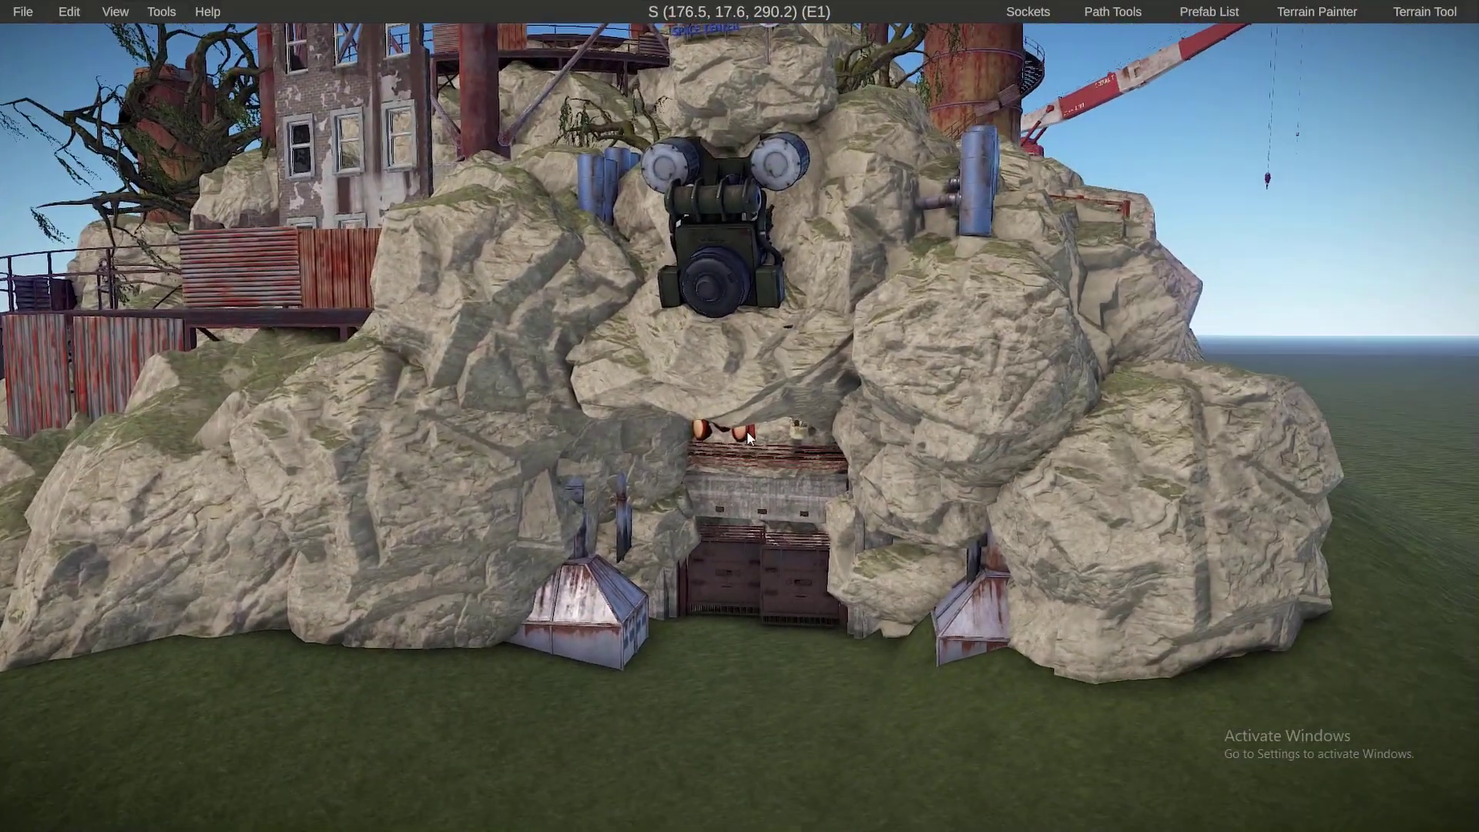
{"action": "left_click", "coordinate": [761, 539]}
{"action": "key", "text": "Delete"}
{"action": "mouse_move", "coordinate": [761, 554]}
{"action": "right_mouse_down"}
{"action": "mouse_move", "coordinate": [763, 609]}
{"action": "mouse_move", "coordinate": [757, 547]}
{"action": "right_mouse_up"}
{"action": "key", "text": "w"}
{"action": "key", "text": "s"}
{"action": "left_click", "coordinate": [616, 446]}
{"action": "key", "text": "Delete"}
{"action": "left_click", "coordinate": [949, 460]}
{"action": "key", "text": "Delete"}
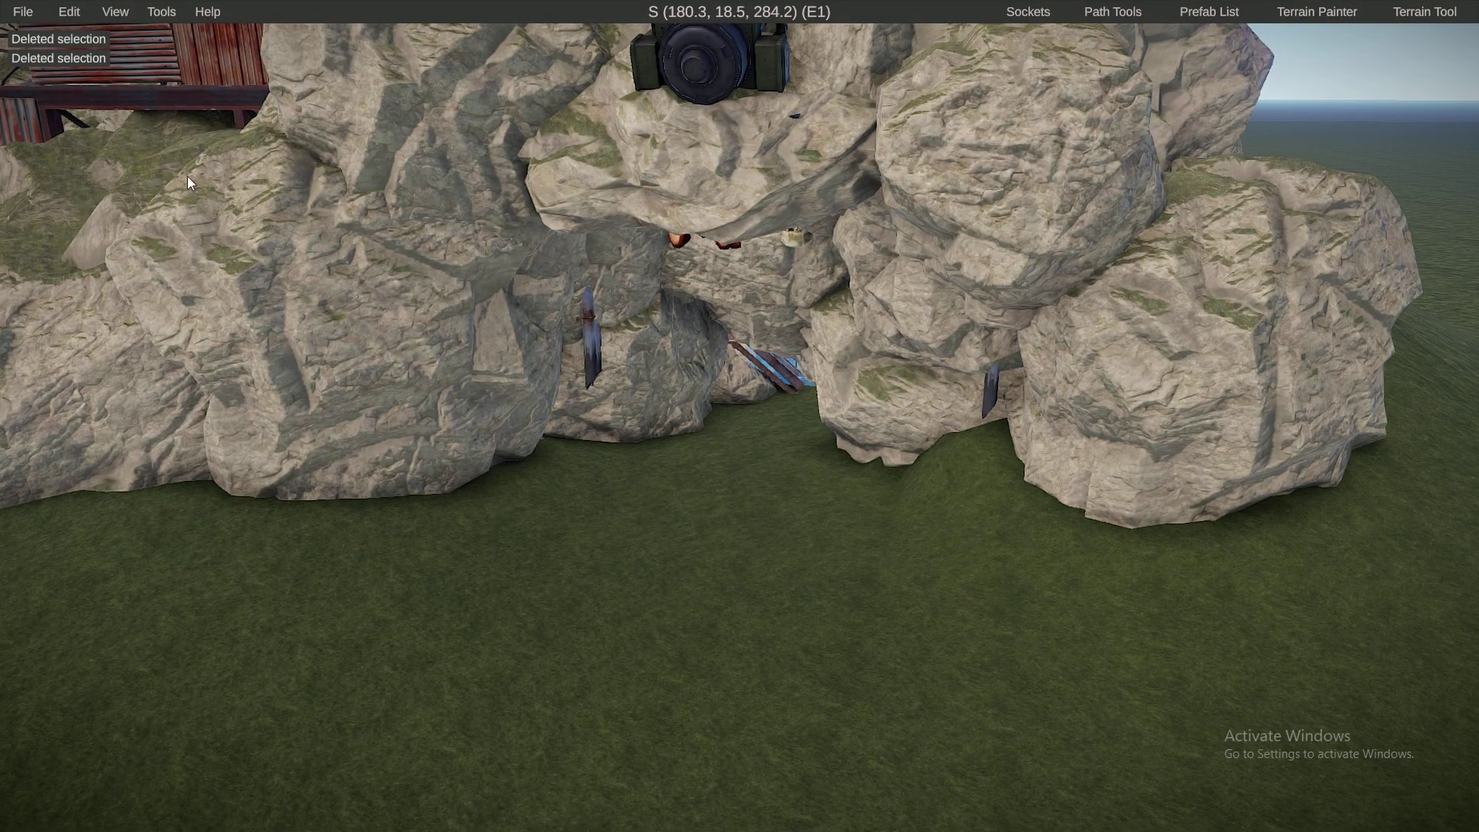
Step: Save the edited map mymap1.map and quit the map editor
{"action": "left_click", "coordinate": [23, 12]}
{"action": "left_click", "coordinate": [18, 82]}
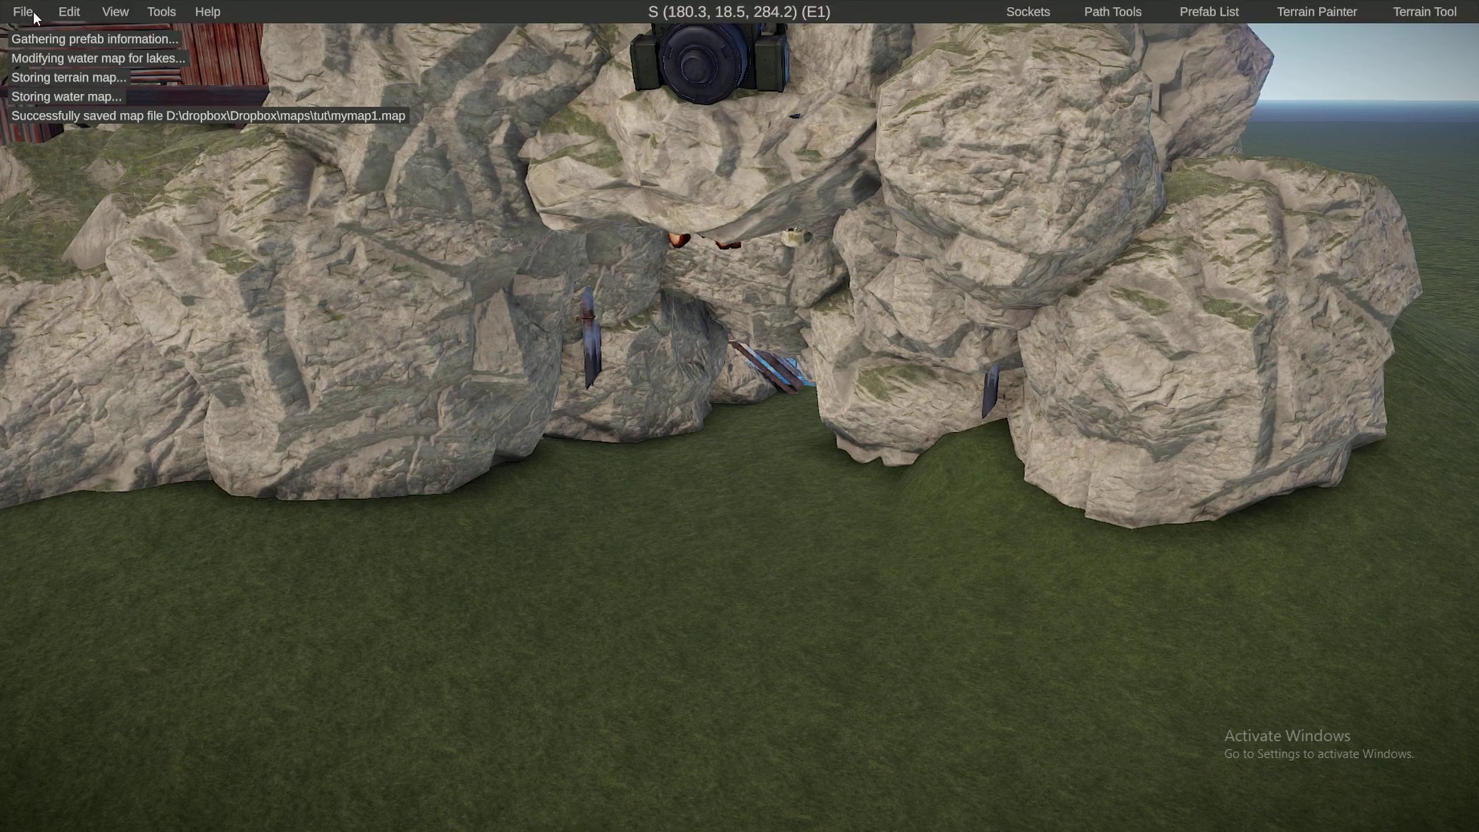
{"action": "left_click", "coordinate": [23, 12]}
{"action": "left_click", "coordinate": [14, 148]}
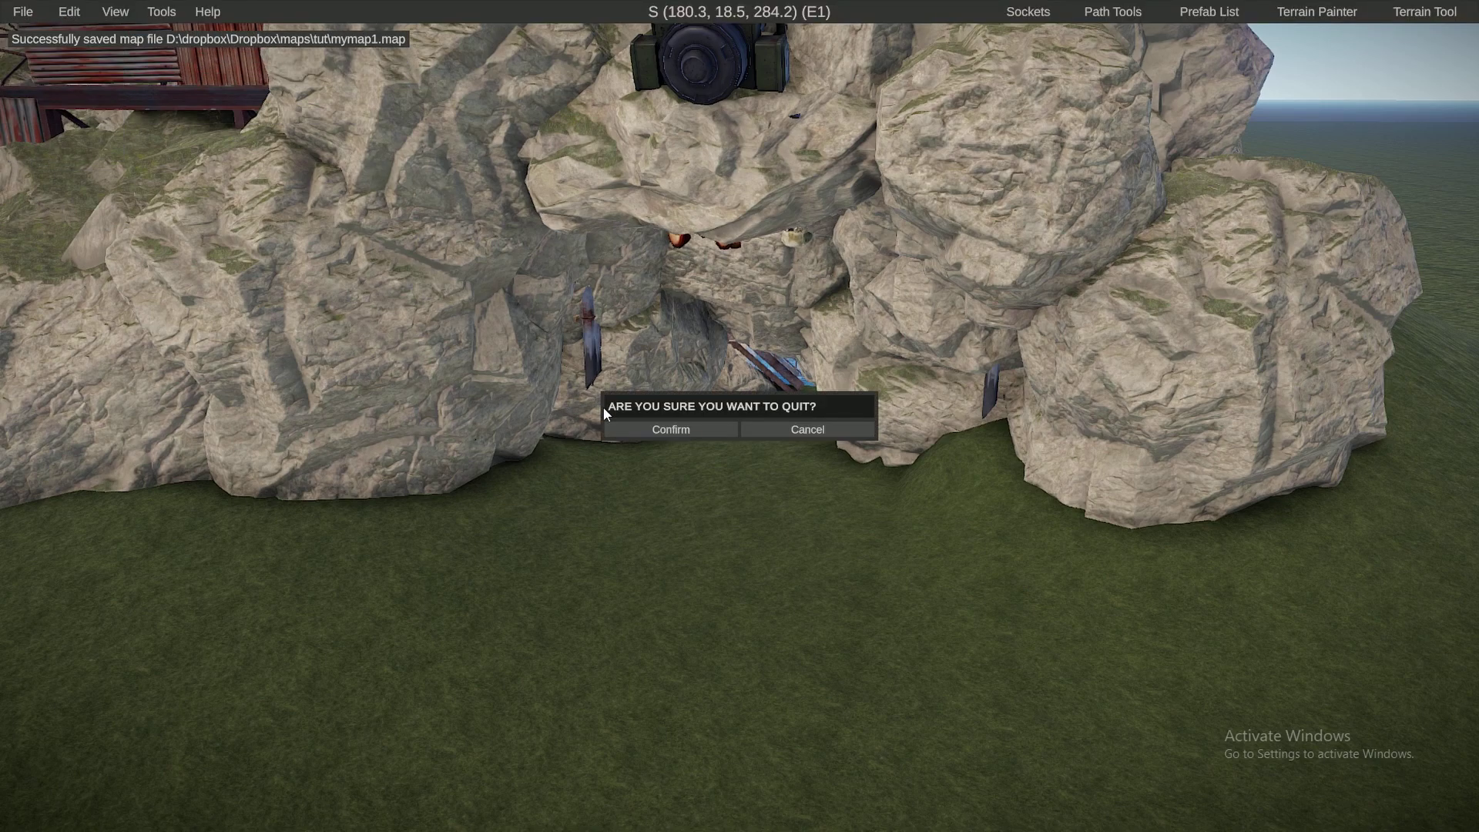
{"action": "left_click", "coordinate": [644, 429]}
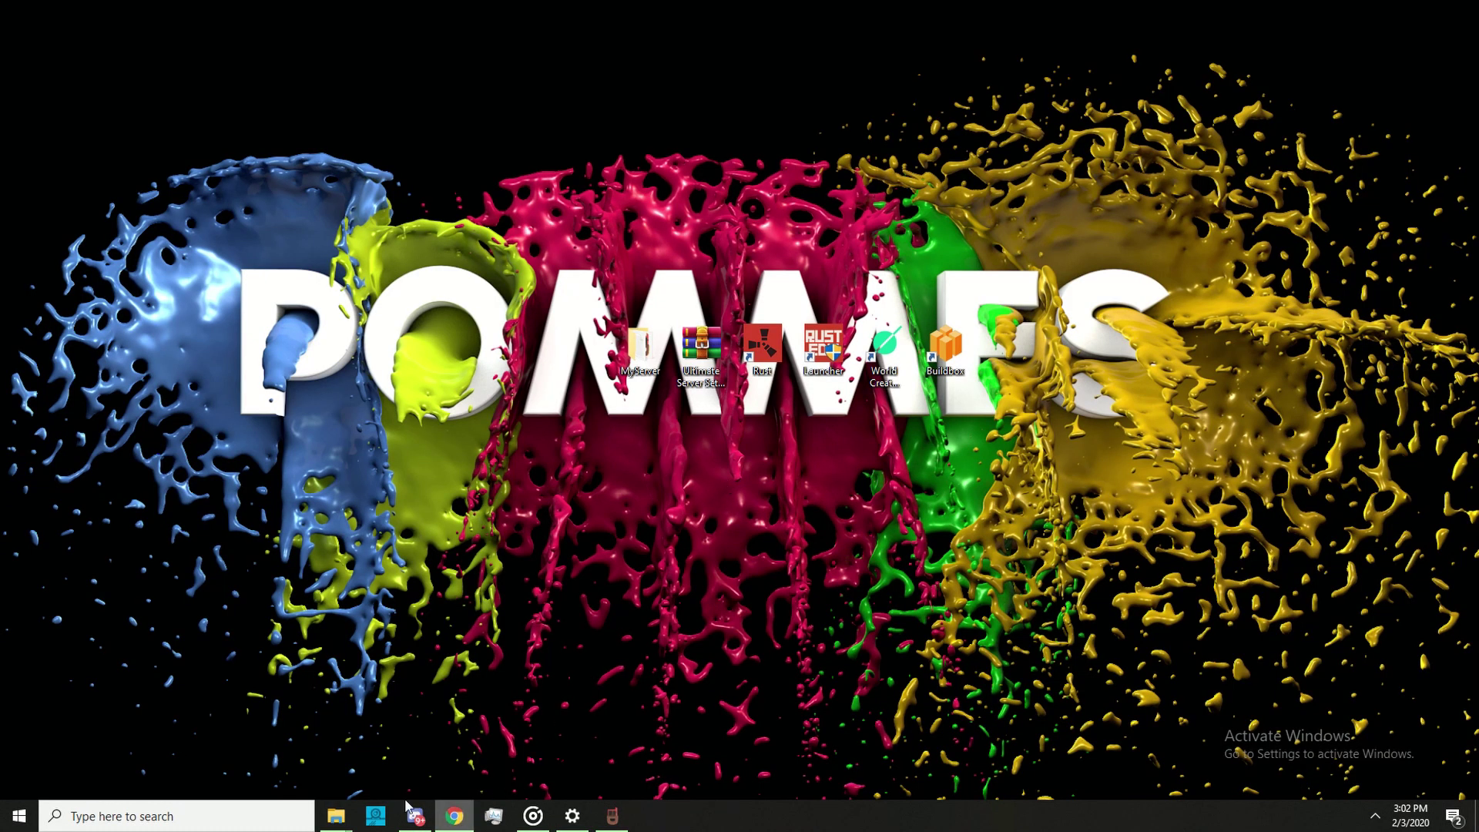
Step: Run the Start Server File mymap1 batch file from the RustServerFiles folder to launch the server with the edited map
{"action": "mouse_move", "coordinate": [336, 815]}
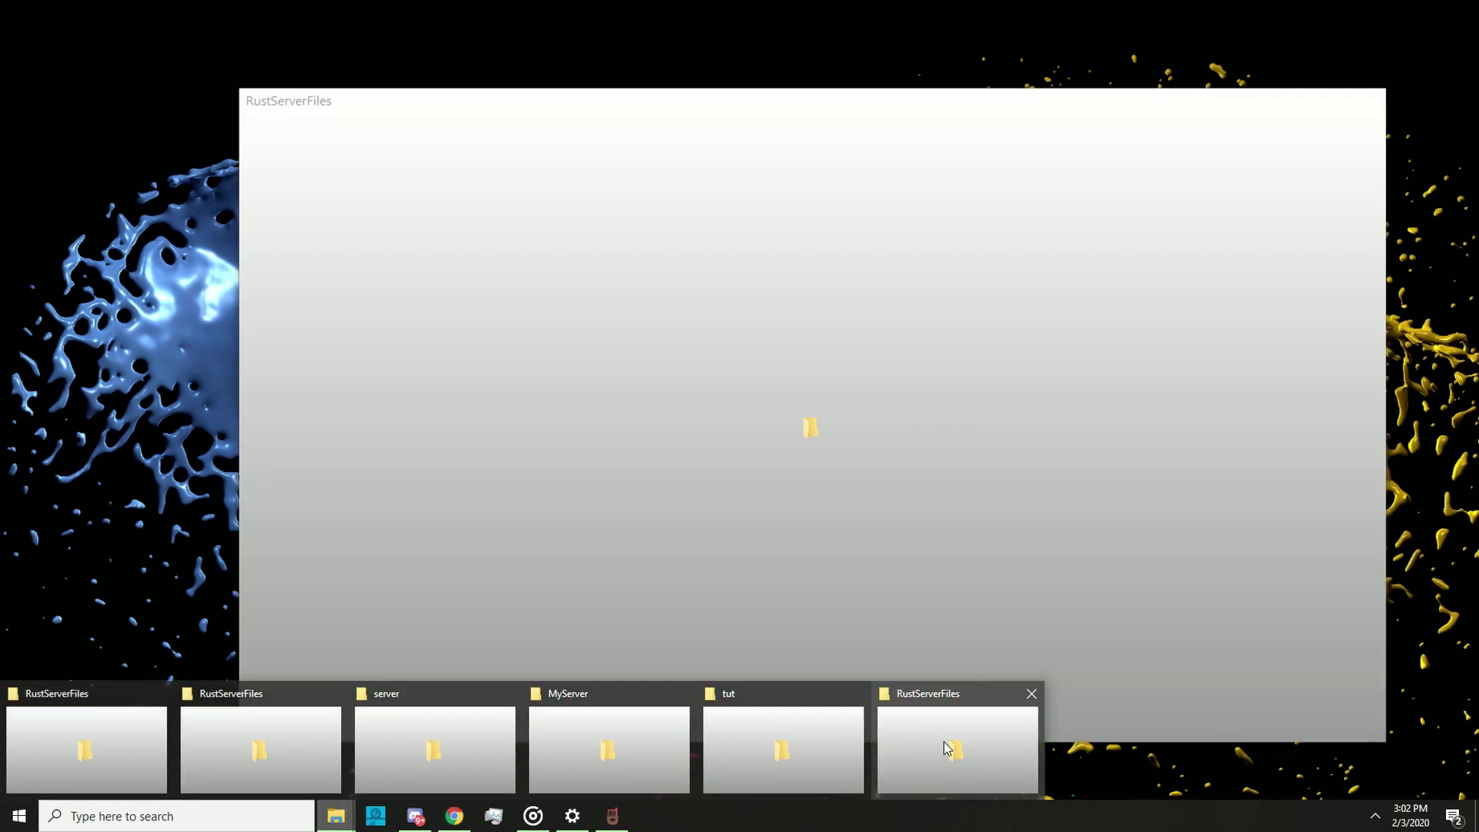
{"action": "left_click", "coordinate": [940, 752]}
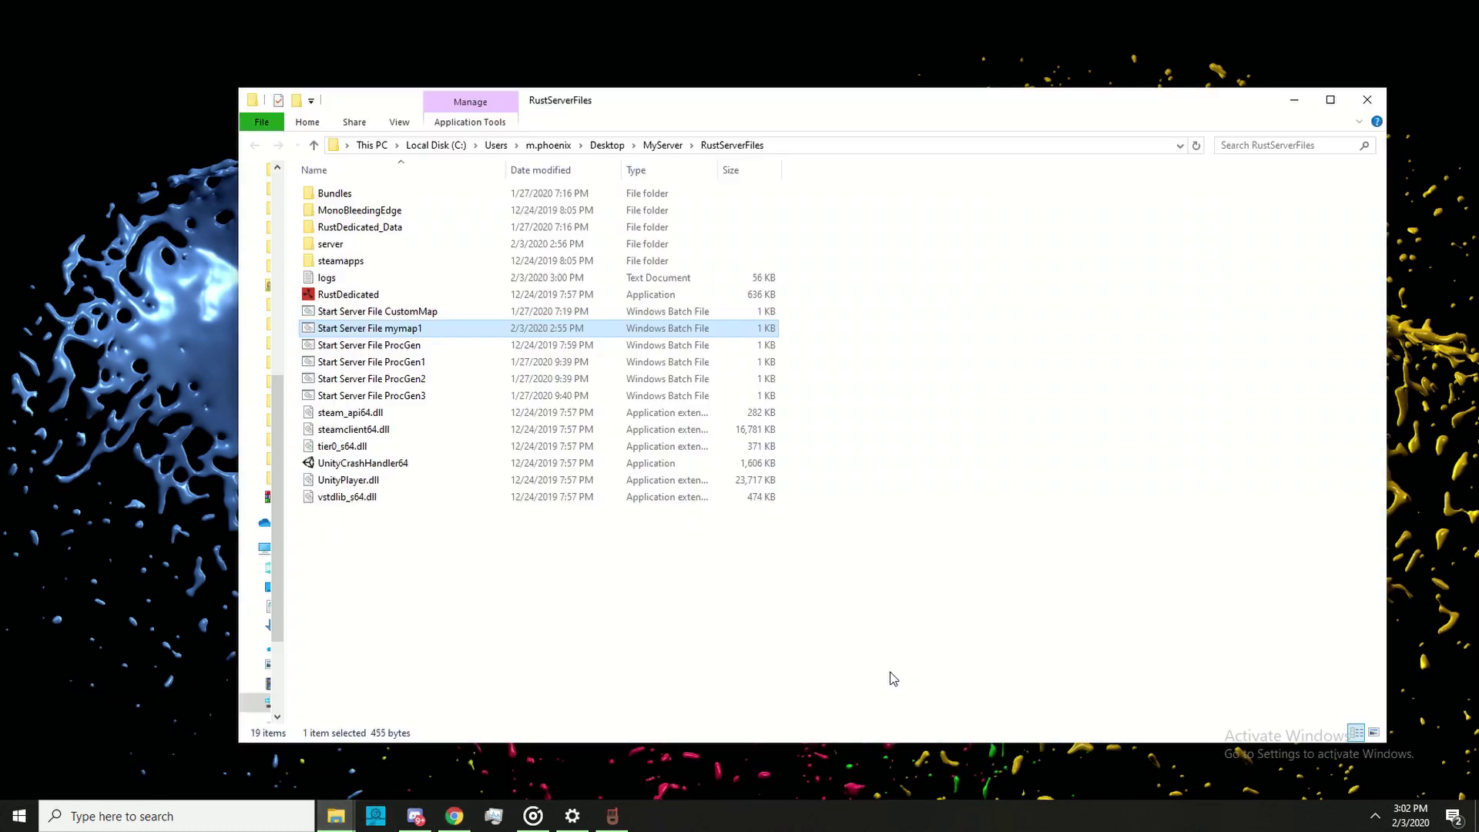
{"action": "double_click", "coordinate": [371, 333]}
{"action": "left_click_drag", "start_coordinate": [341, 33], "coordinate": [786, 145]}
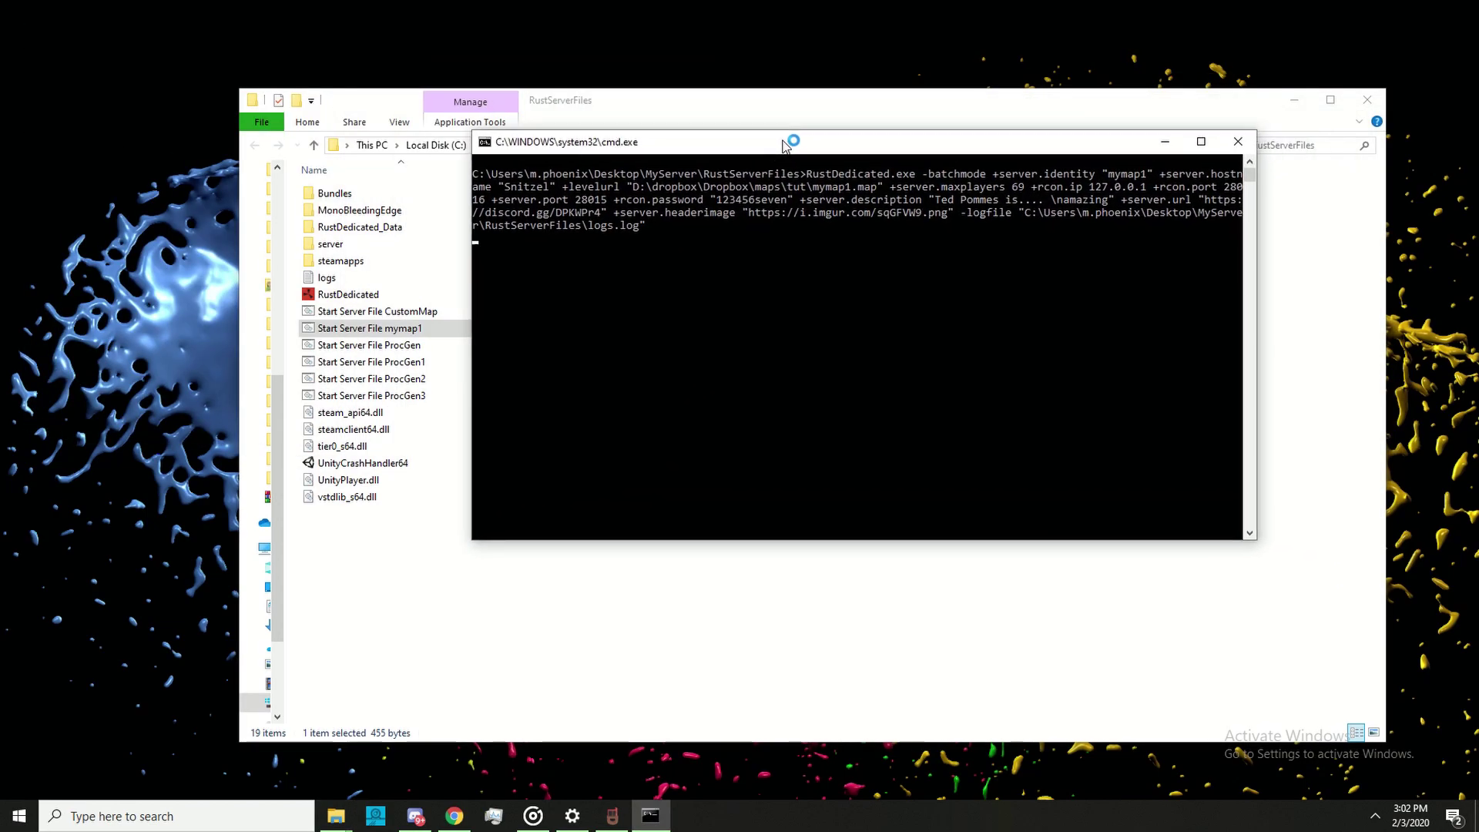
{"action": "left_click_drag", "start_coordinate": [690, 142], "coordinate": [720, 168]}
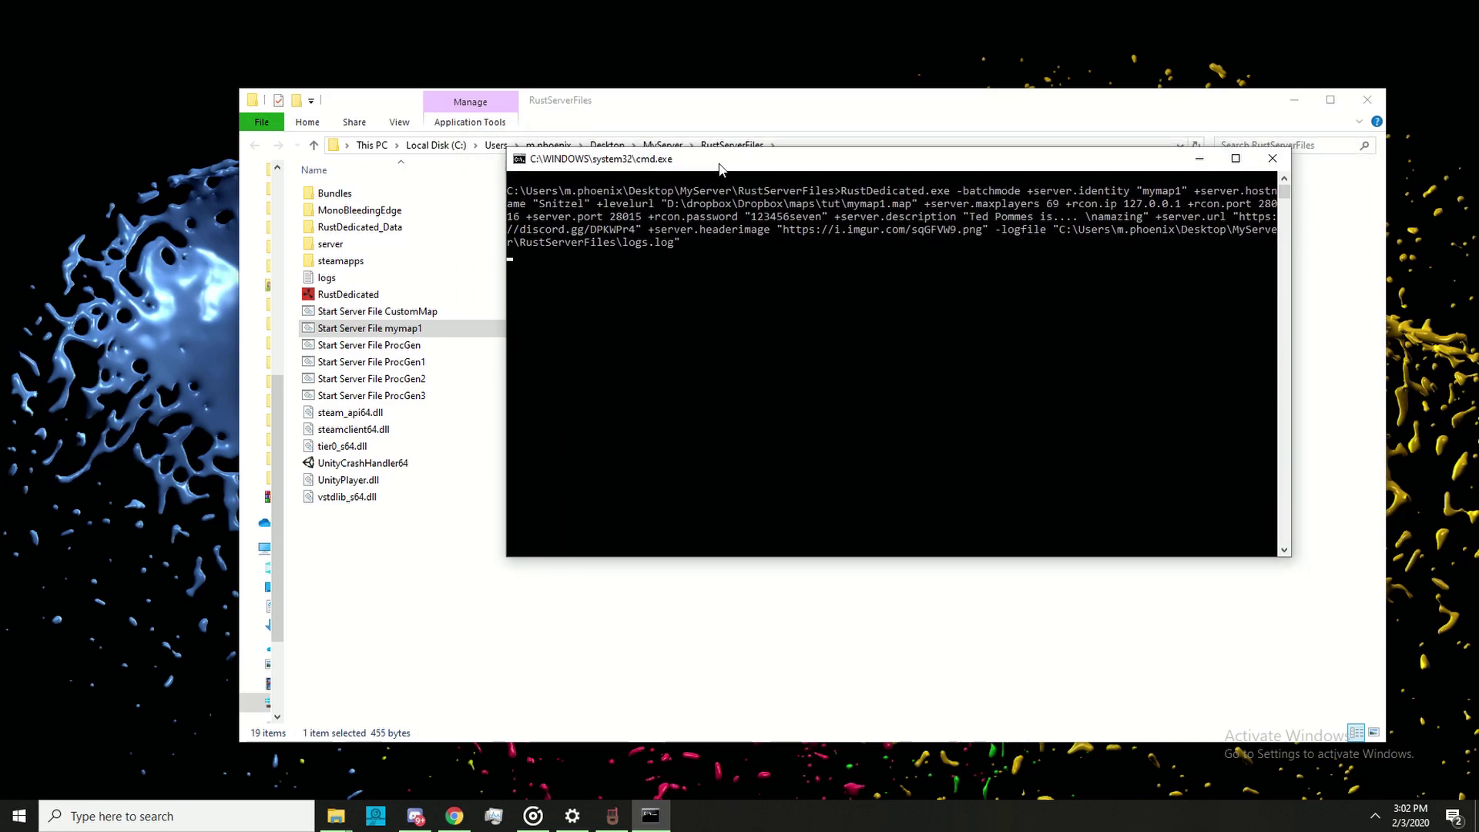
{"action": "left_click_drag", "start_coordinate": [720, 168], "coordinate": [690, 173]}
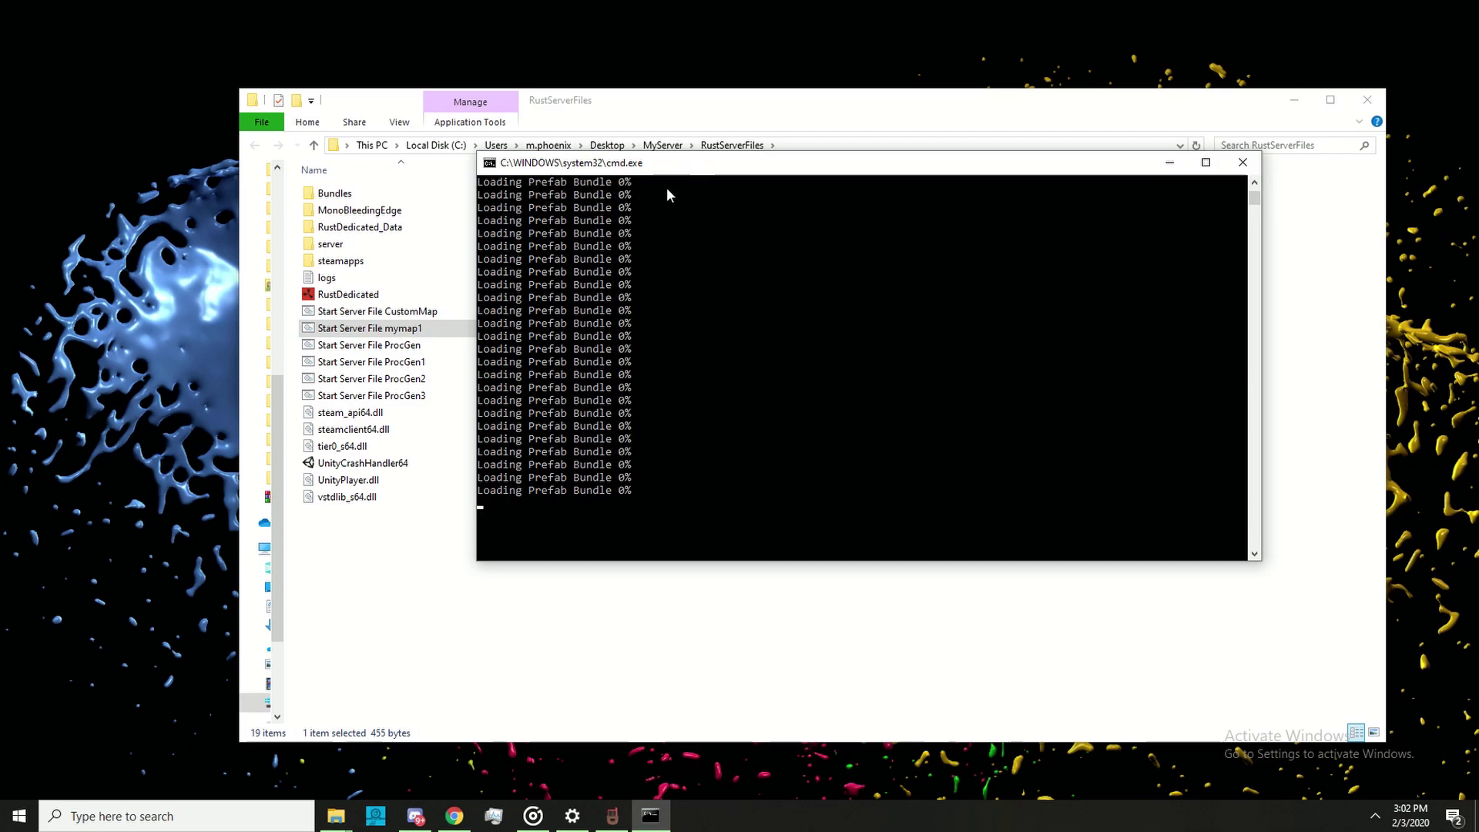
{"action": "left_click_drag", "start_coordinate": [690, 172], "coordinate": [629, 177]}
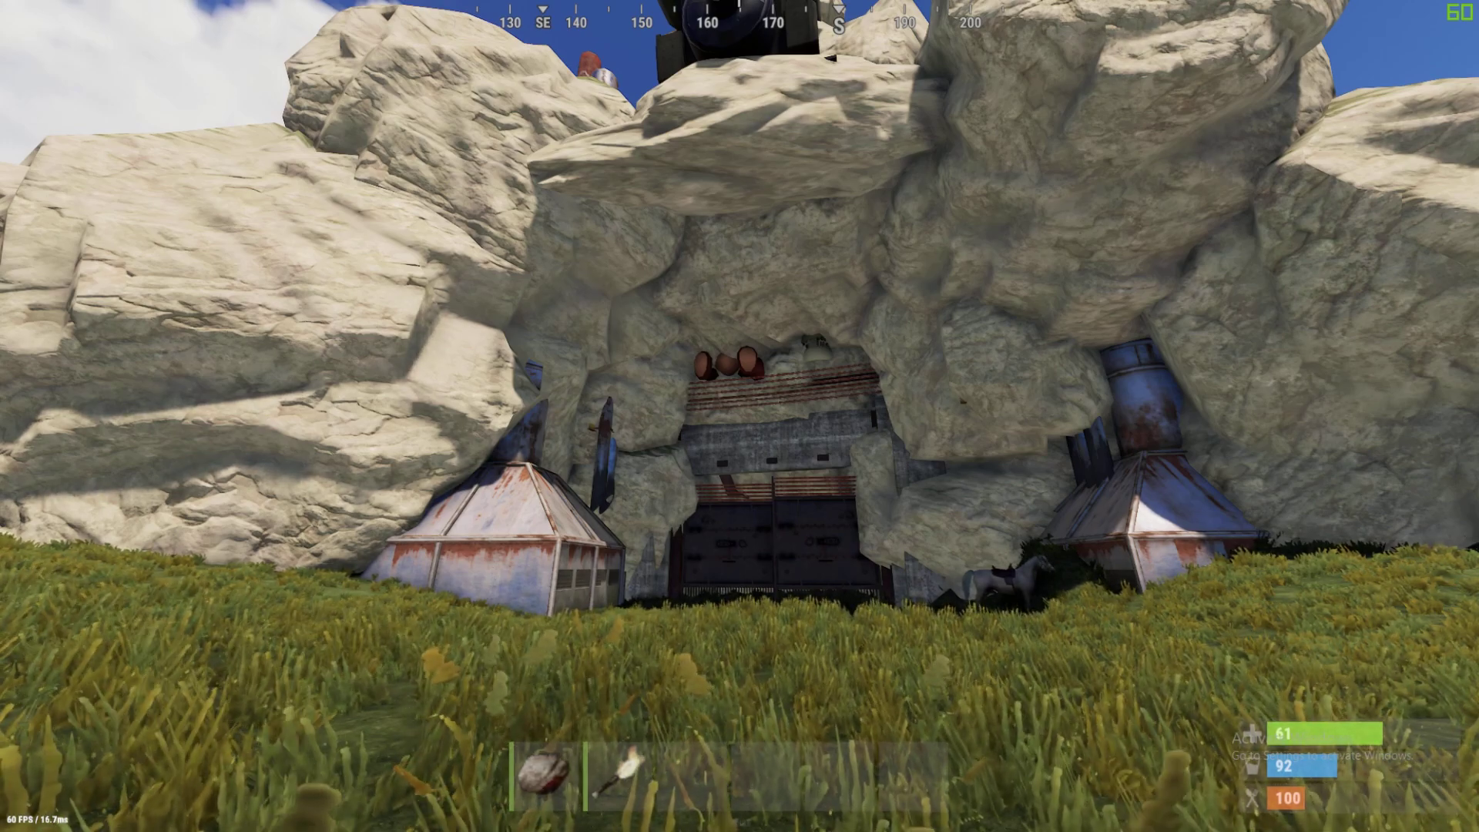
Step: Approach the rocky monument's entrance in the game to check the gate and huts, and disconnect from the server
{"action": "key", "text": "w"}
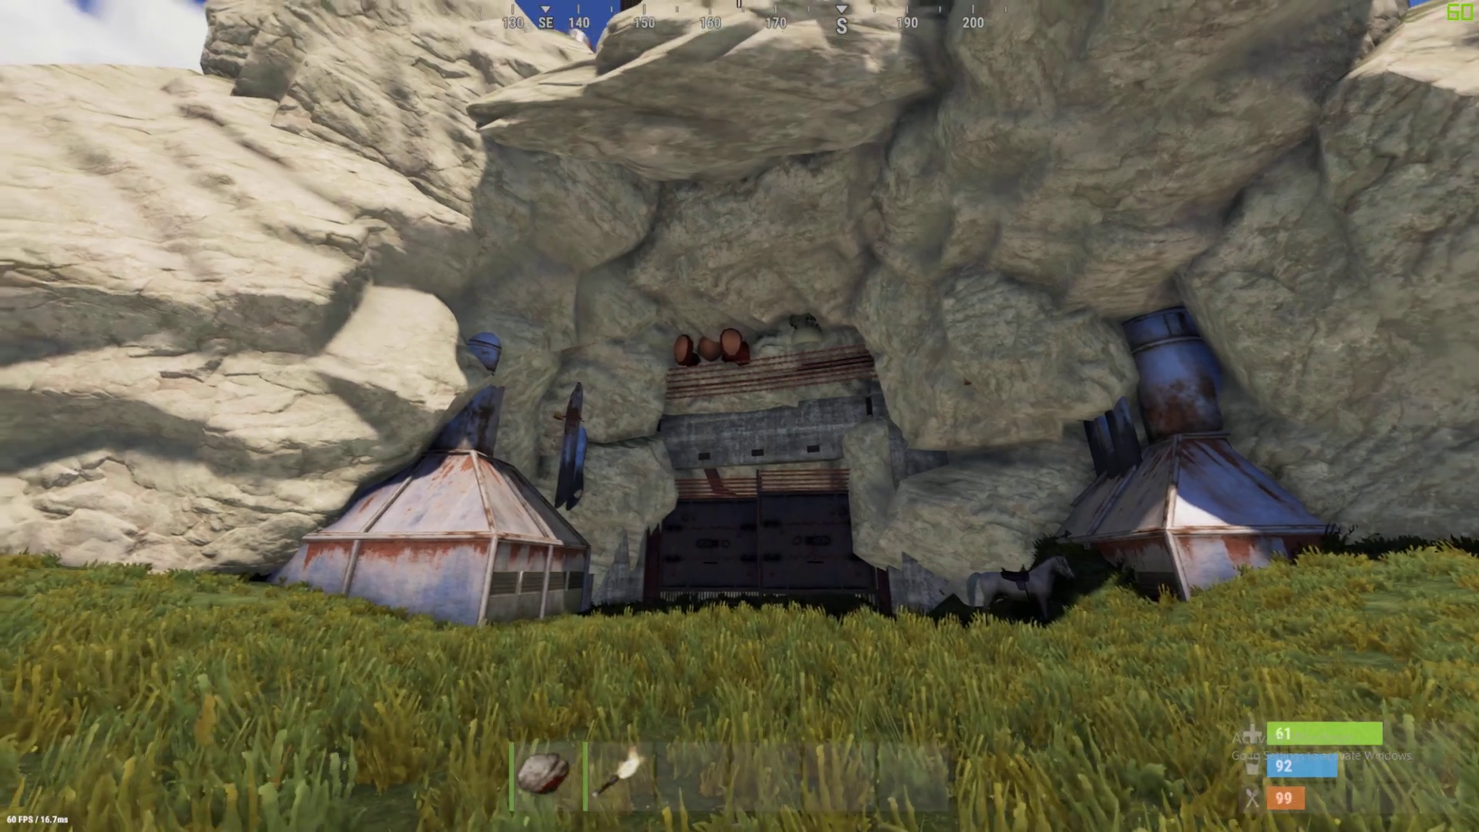
{"action": "key", "text": "Escape"}
{"action": "key", "text": "Escape"}
{"action": "key", "text": "Escape"}
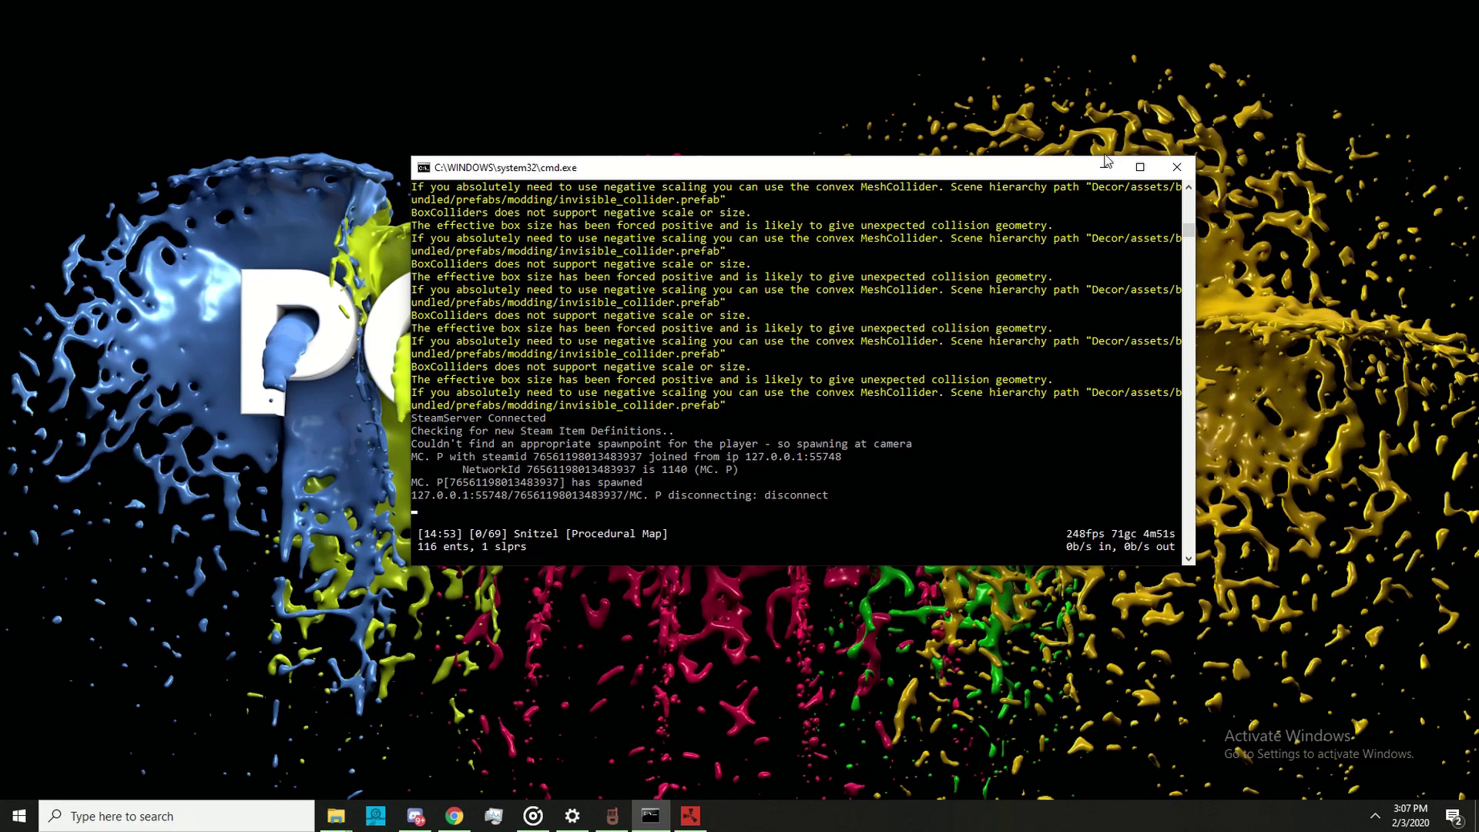
{"action": "left_click_drag", "start_coordinate": [1106, 160], "coordinate": [1001, 173]}
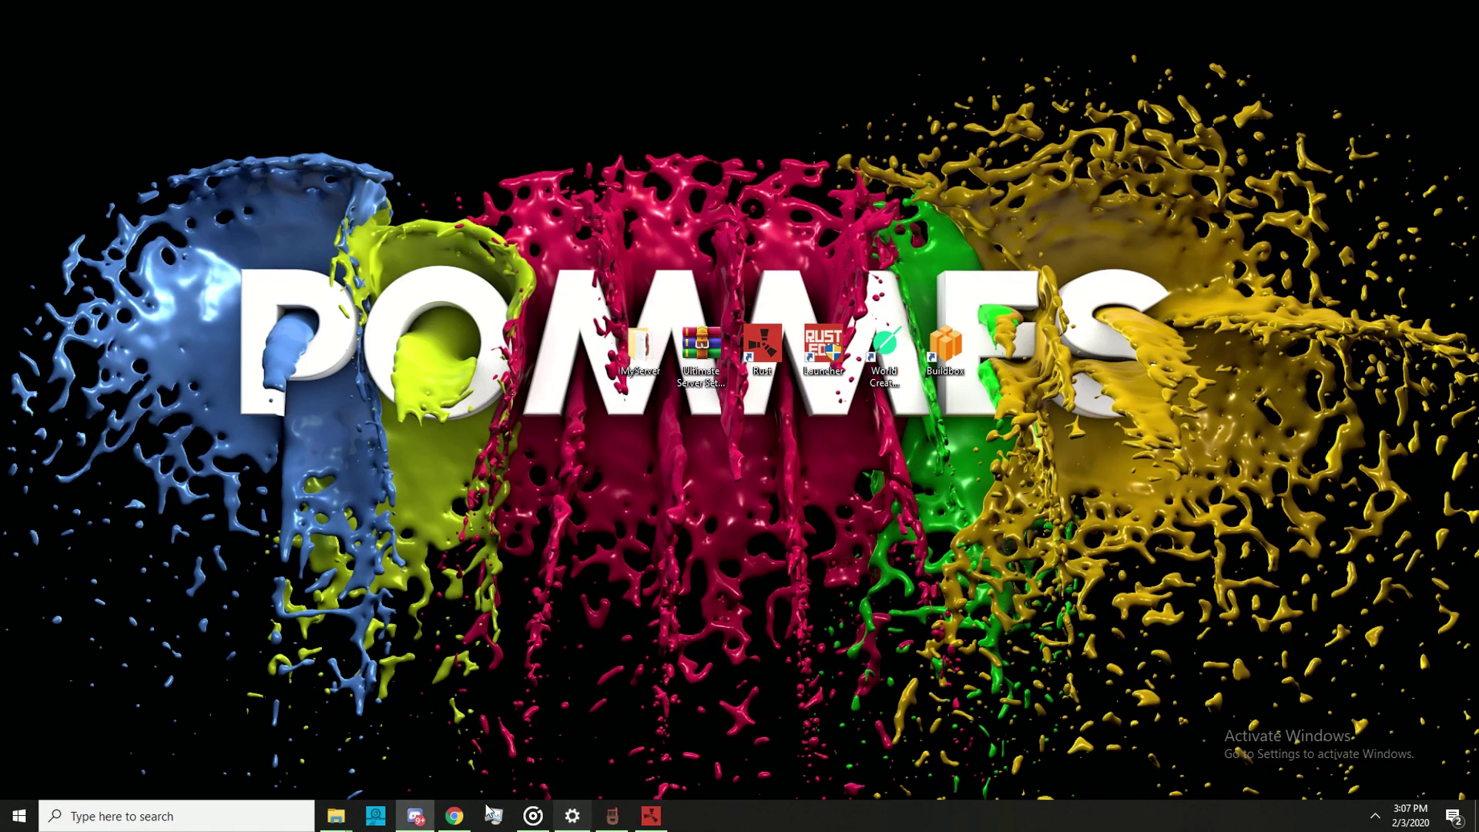
Step: Open the server folder inside RustServerFiles and locate the mymap1 folder
{"action": "mouse_move", "coordinate": [335, 815]}
{"action": "left_click", "coordinate": [889, 727]}
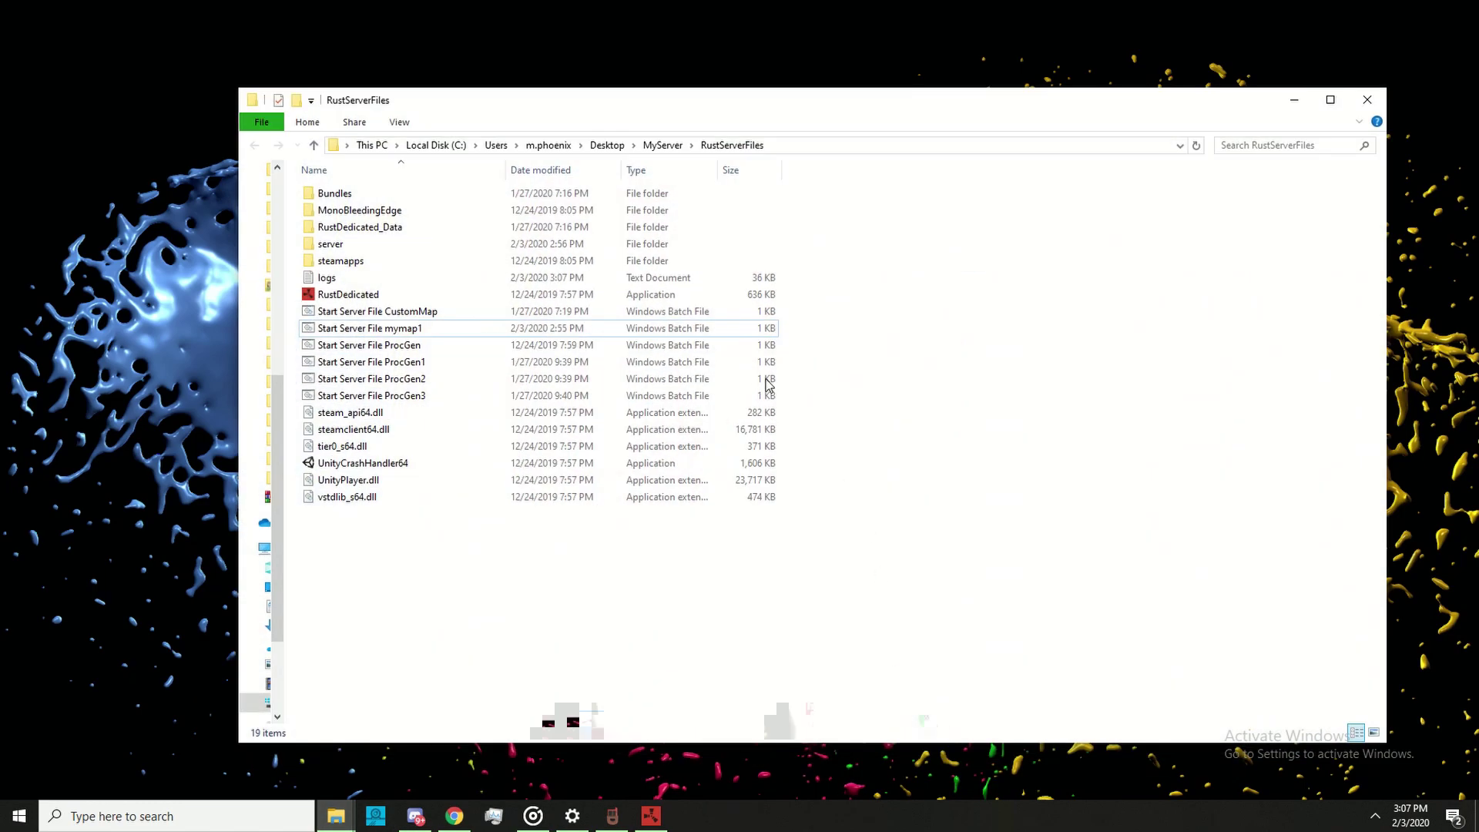
{"action": "left_click", "coordinate": [339, 244]}
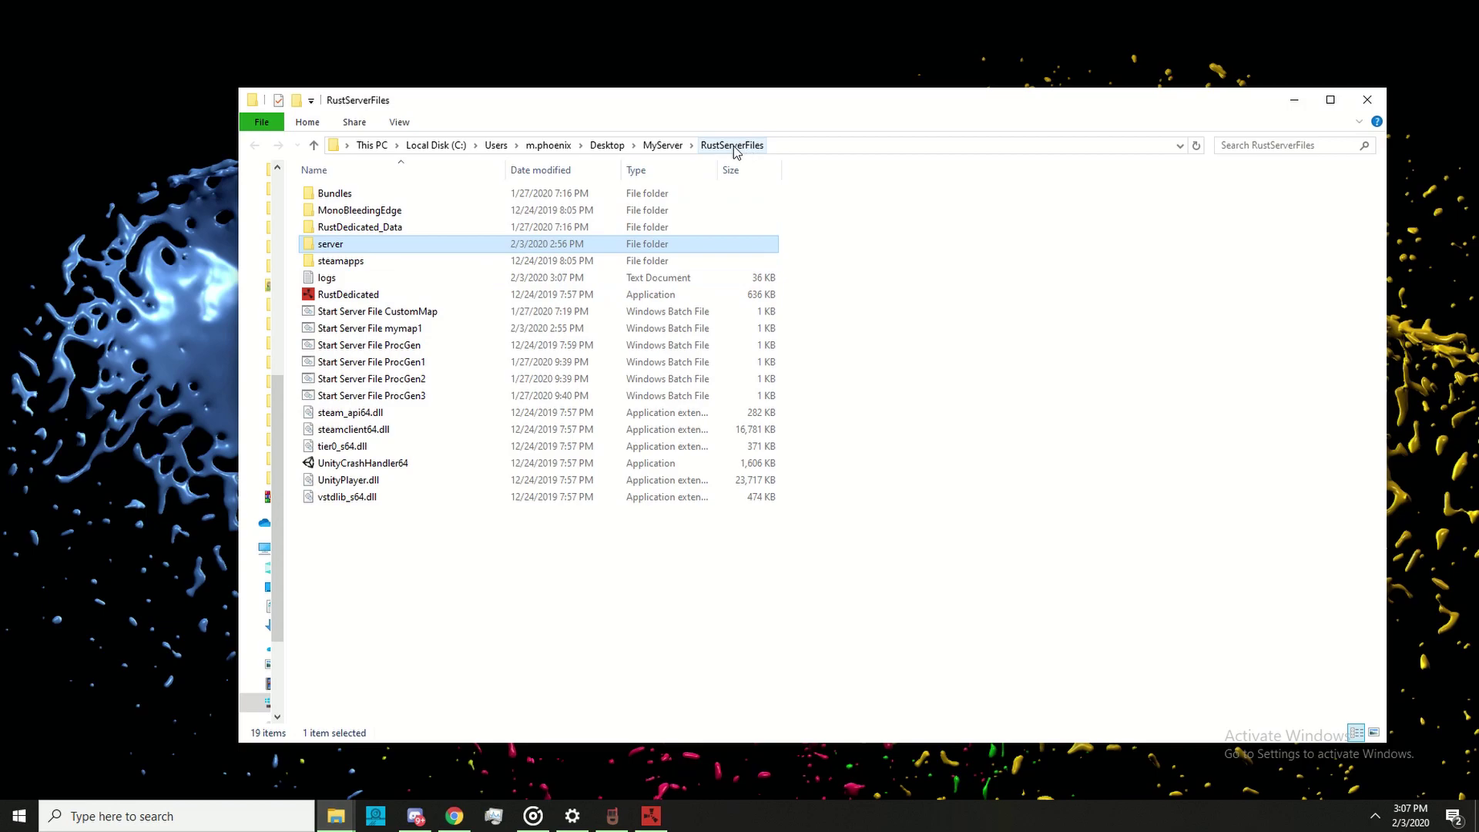
{"action": "double_click", "coordinate": [378, 244]}
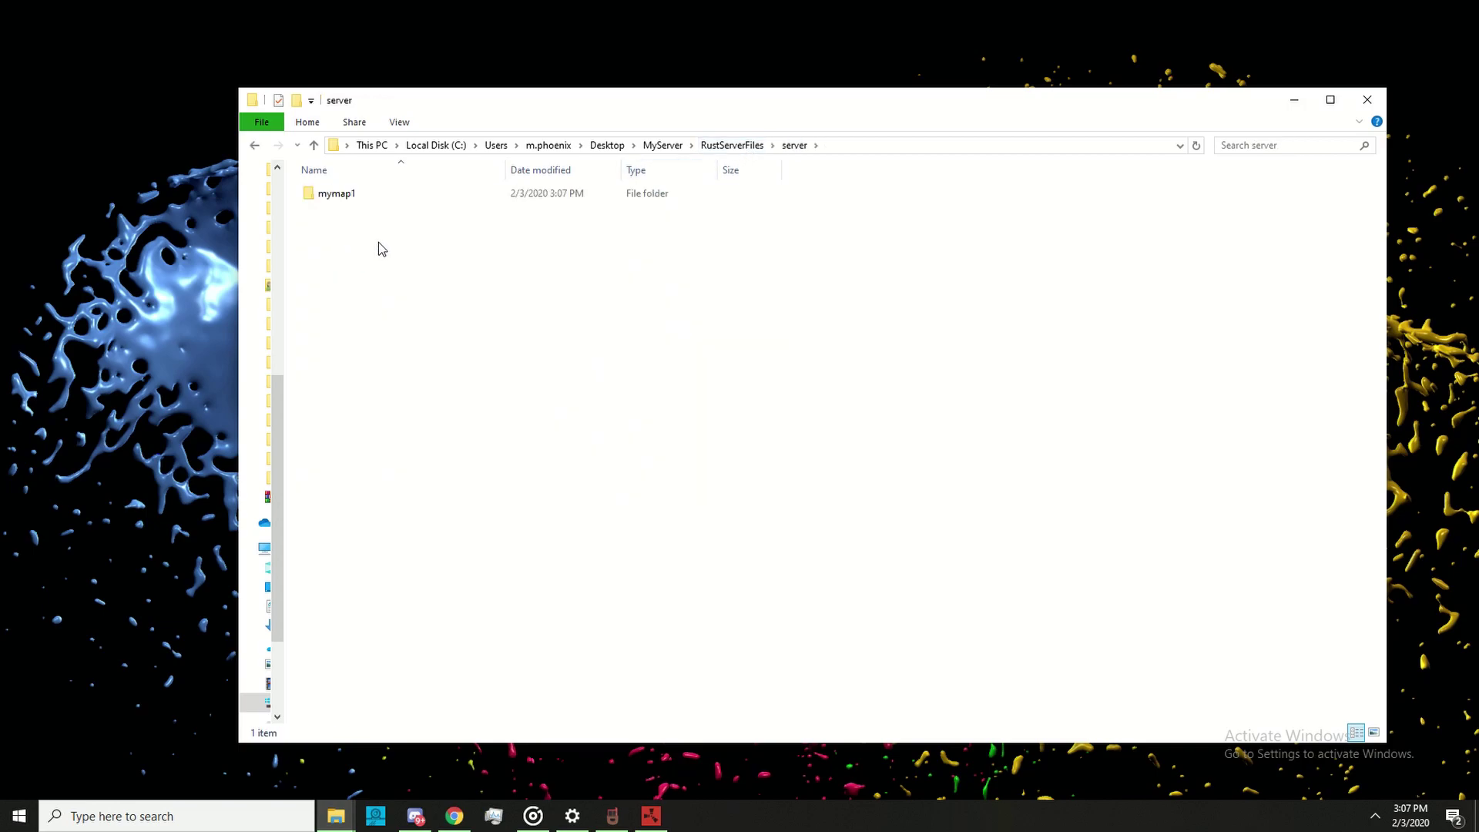
{"action": "left_click", "coordinate": [345, 196]}
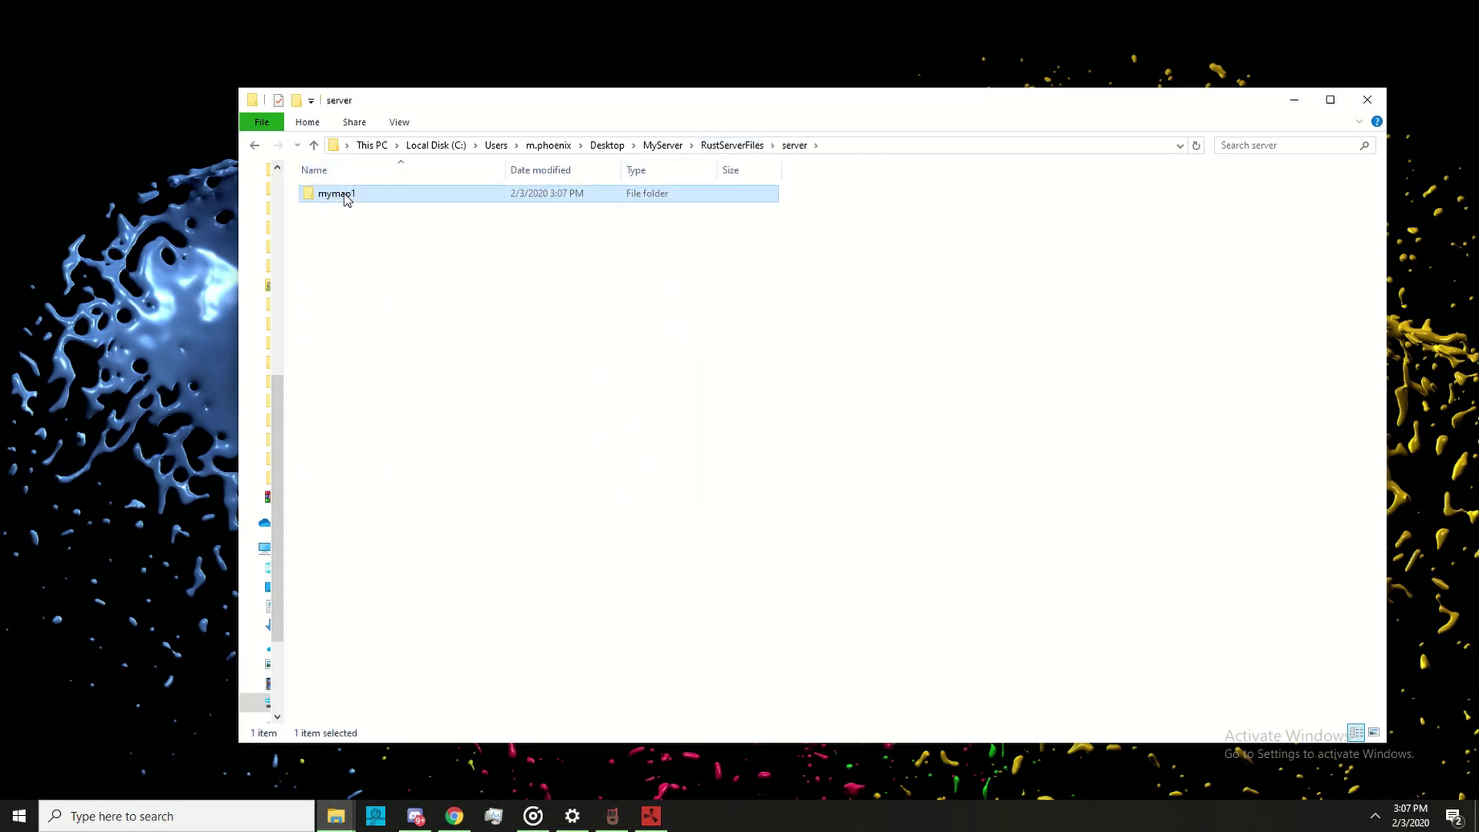
Step: Check the server identity in USSR!, and delete the matching mymap1 folder from the server folder
{"action": "left_click", "coordinate": [613, 815]}
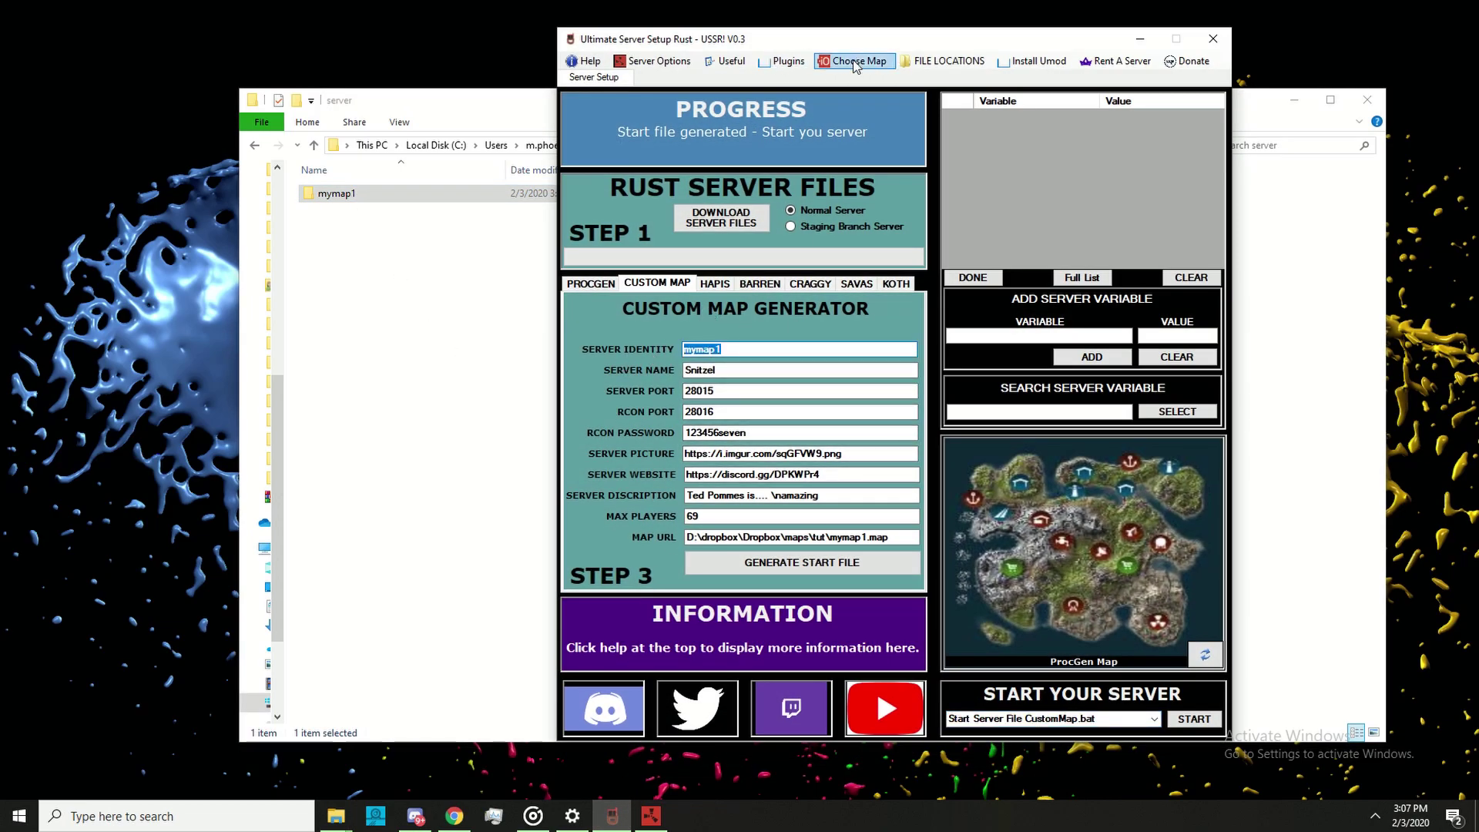
{"action": "left_click_drag", "start_coordinate": [828, 40], "coordinate": [970, 45]}
{"action": "left_click", "coordinate": [557, 370]}
{"action": "left_click", "coordinate": [318, 195]}
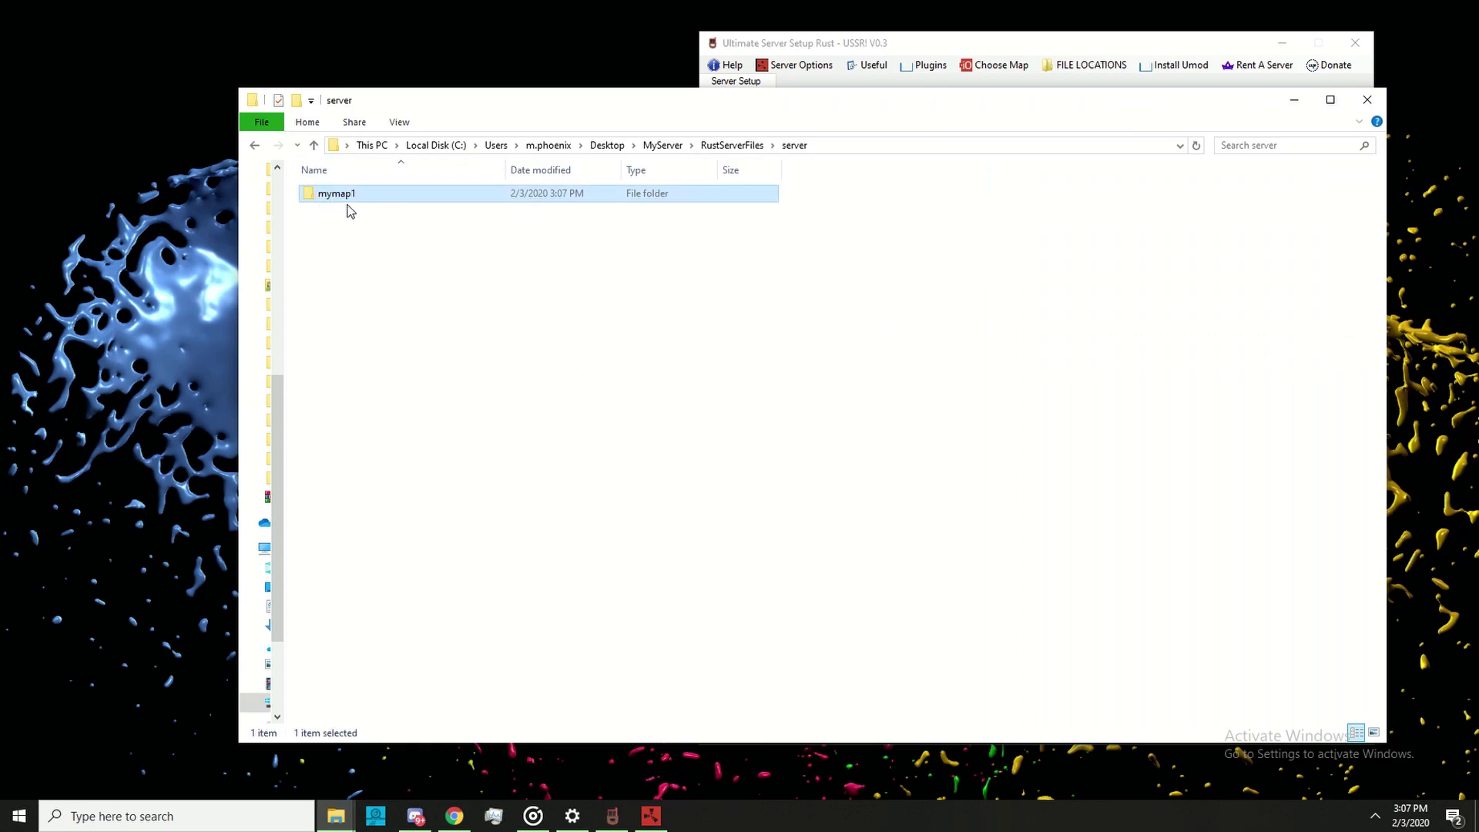
{"action": "key", "text": "Delete"}
{"action": "left_click", "coordinate": [775, 346]}
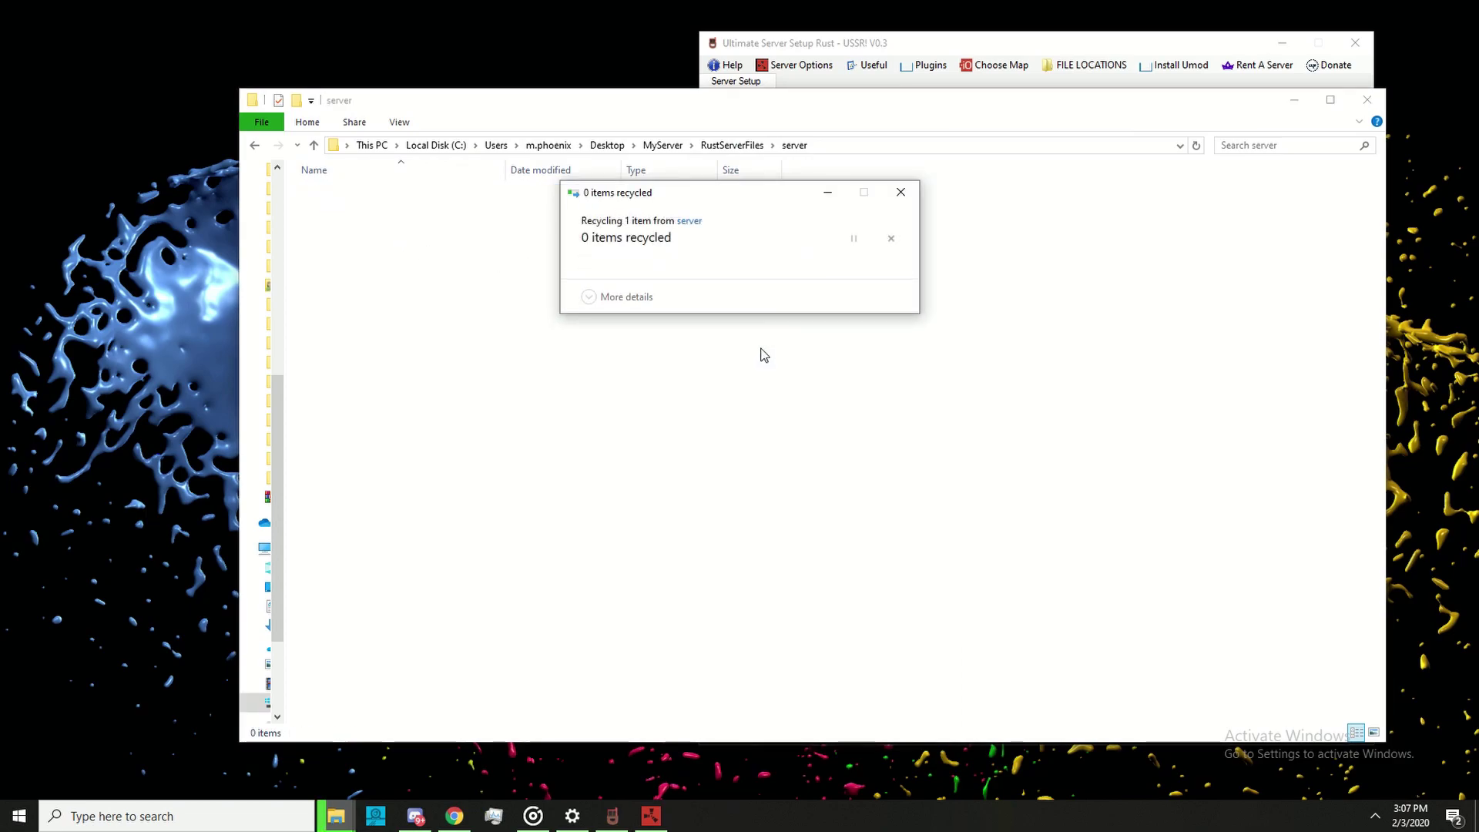
Step: Return to RustServerFiles and start the server again with the Start Server File mymap1 batch file
{"action": "left_click", "coordinate": [254, 145]}
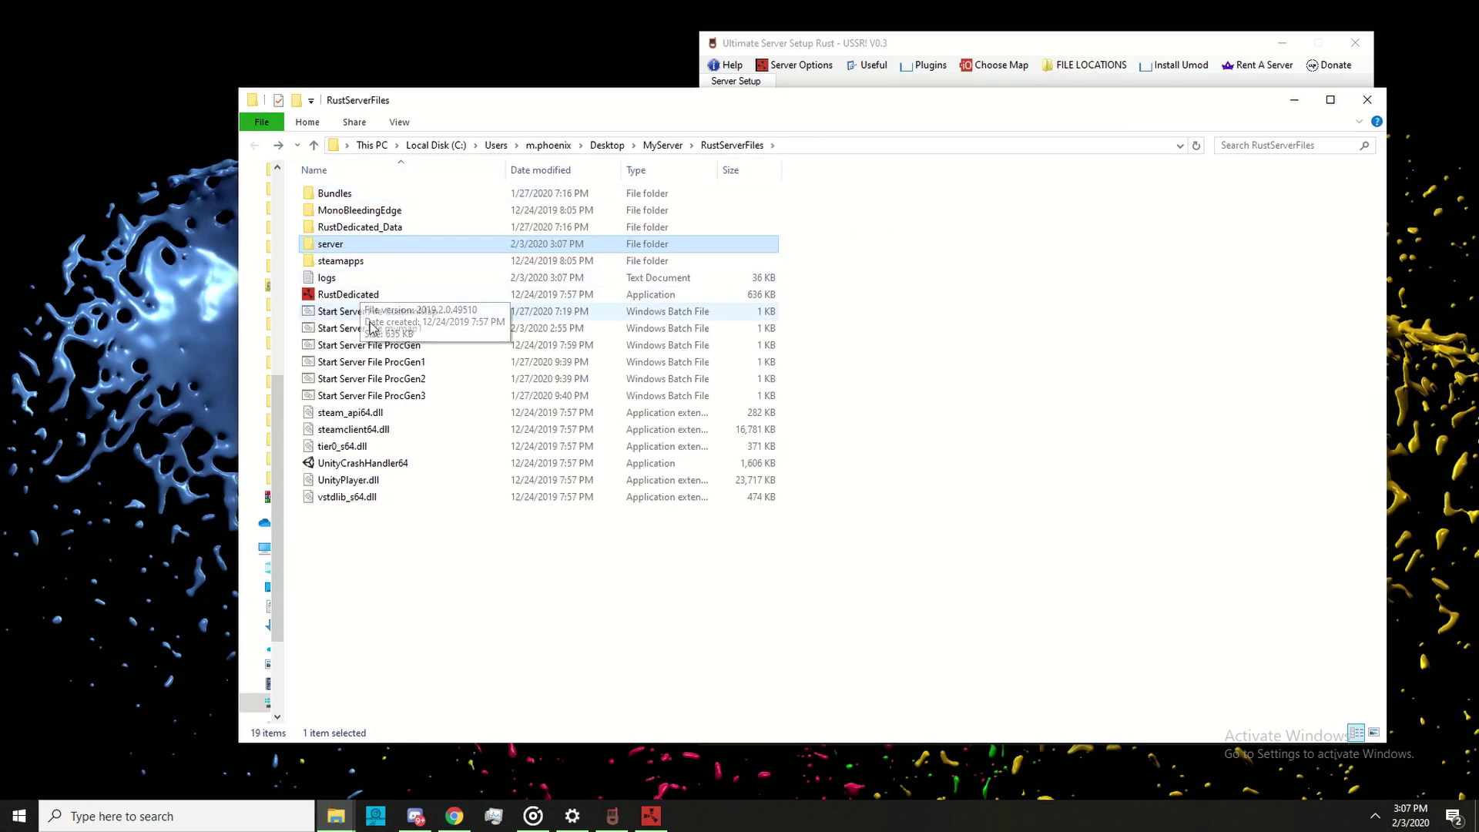
{"action": "left_click", "coordinate": [466, 518]}
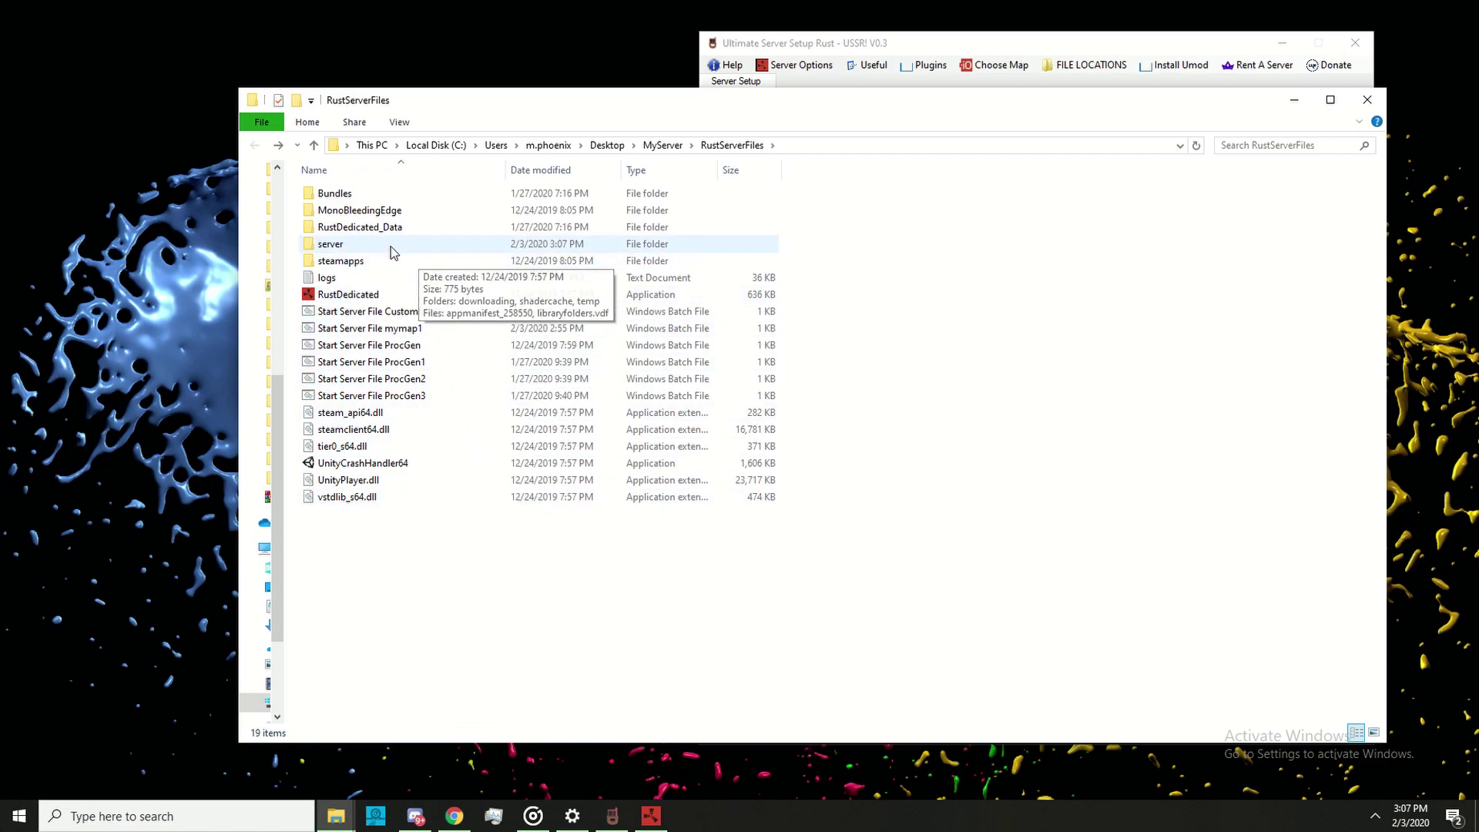
{"action": "double_click", "coordinate": [375, 329]}
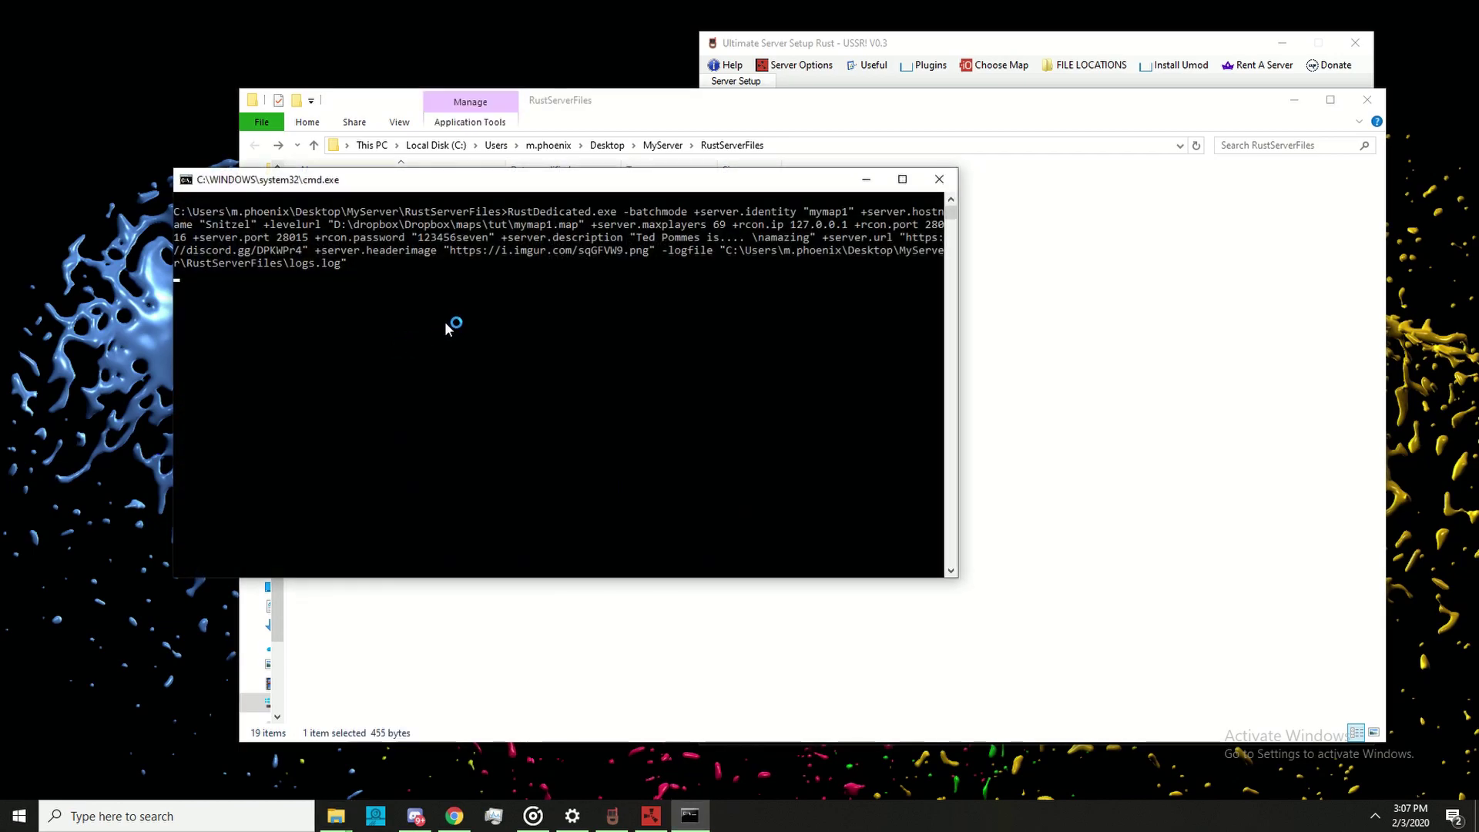
{"action": "left_click_drag", "start_coordinate": [464, 185], "coordinate": [684, 182]}
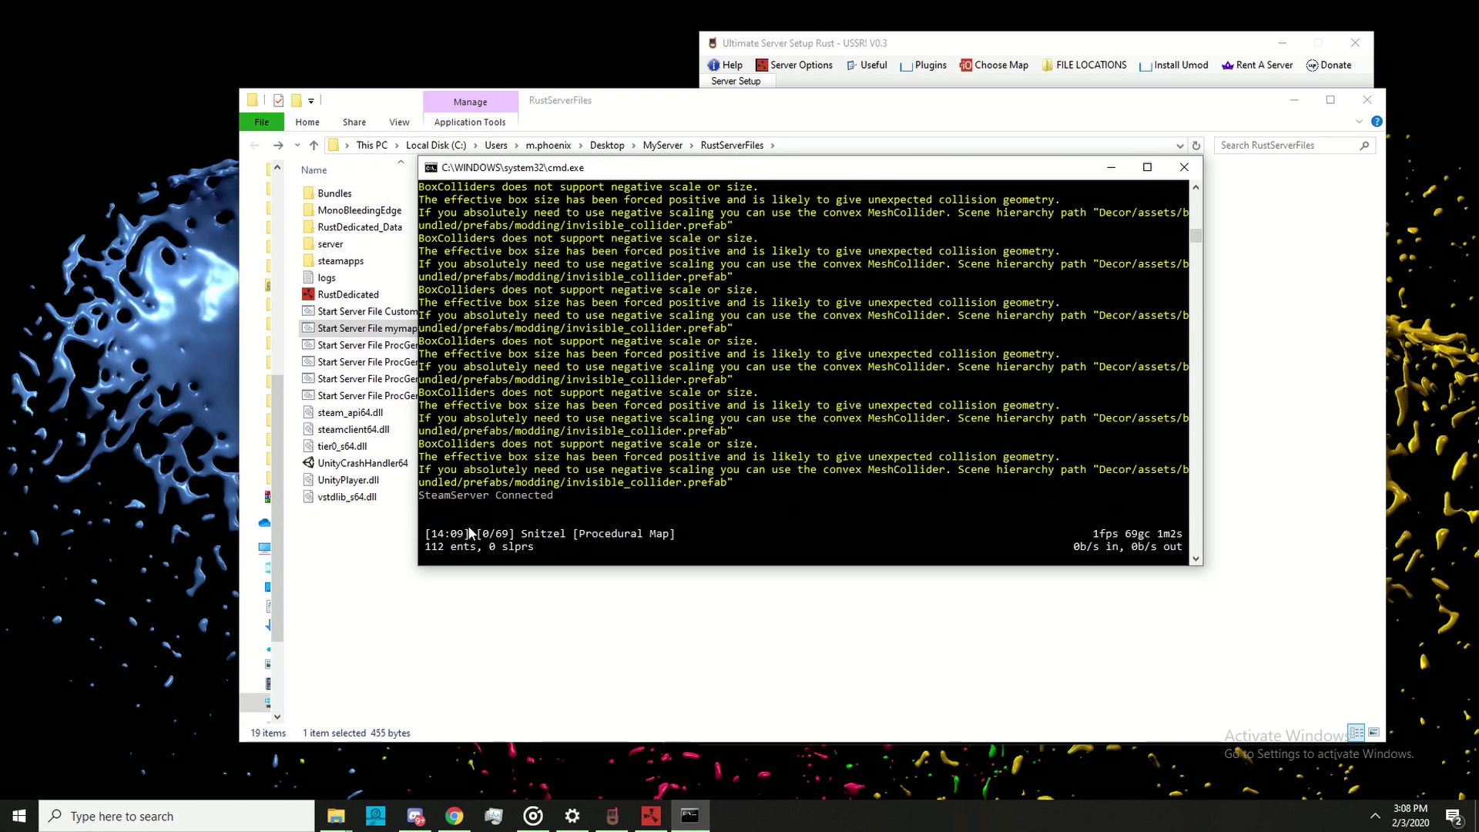
Step: Switch to Rust and try to join the restarted server from the console with connect localhost:28015
{"action": "left_click", "coordinate": [651, 816]}
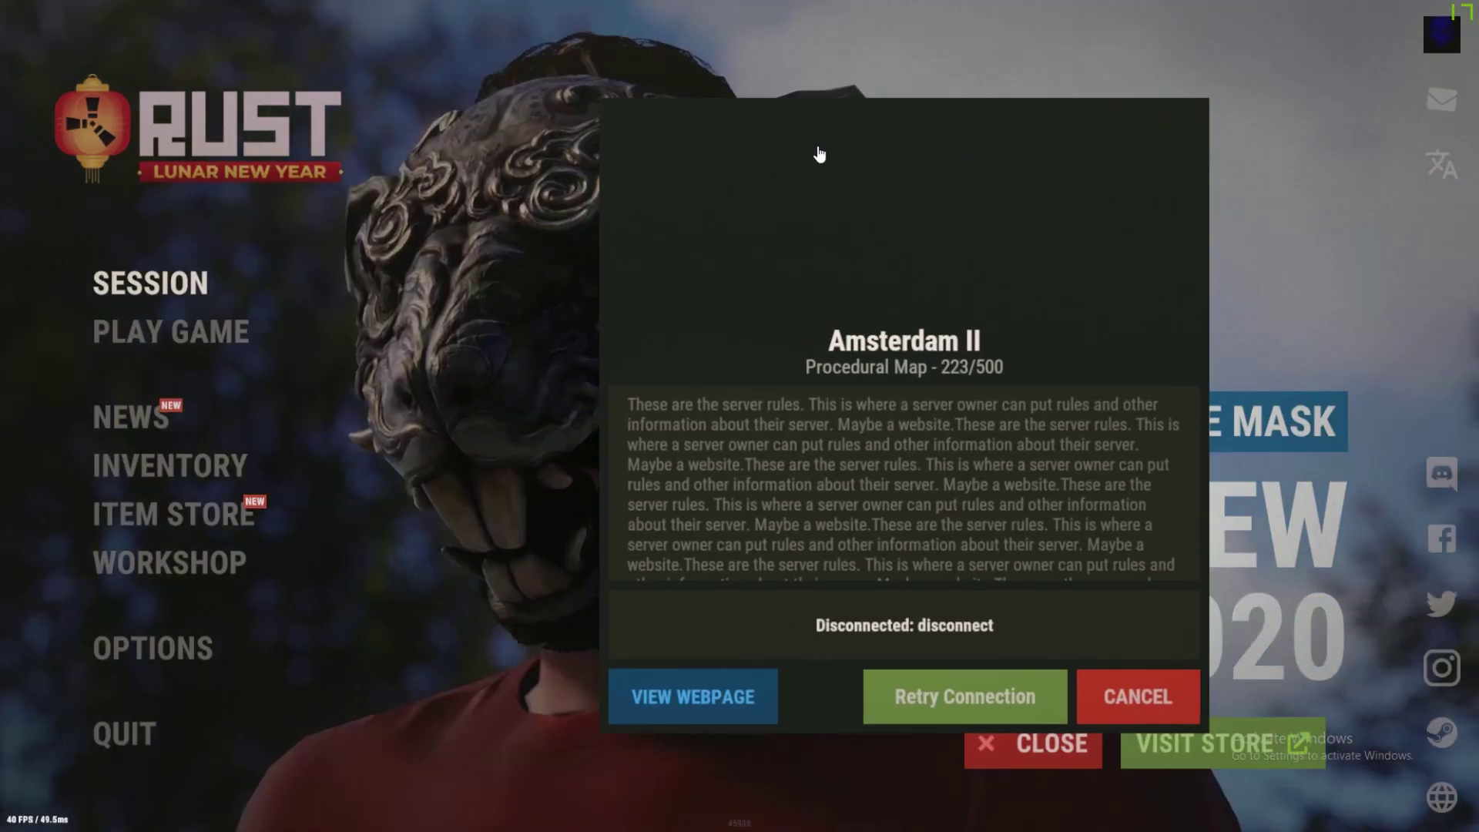
{"action": "key", "text": "F1"}
{"action": "type", "text": "connect localhost:28015"}
{"action": "key", "text": "Return"}
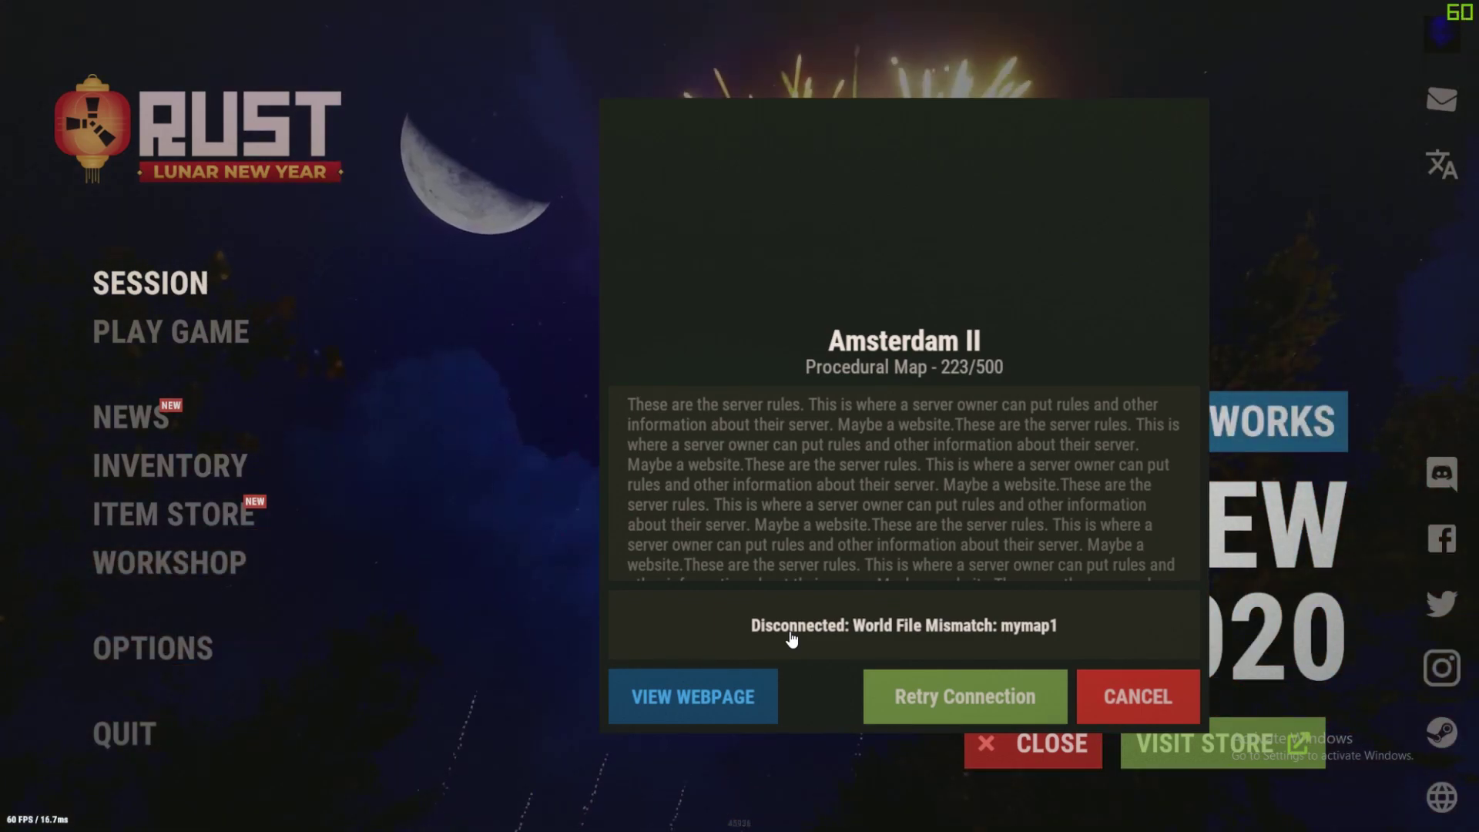
Step: Open the game's log folder from the console and locate mymap1.map in Rust's maps folder
{"action": "key", "text": "F1"}
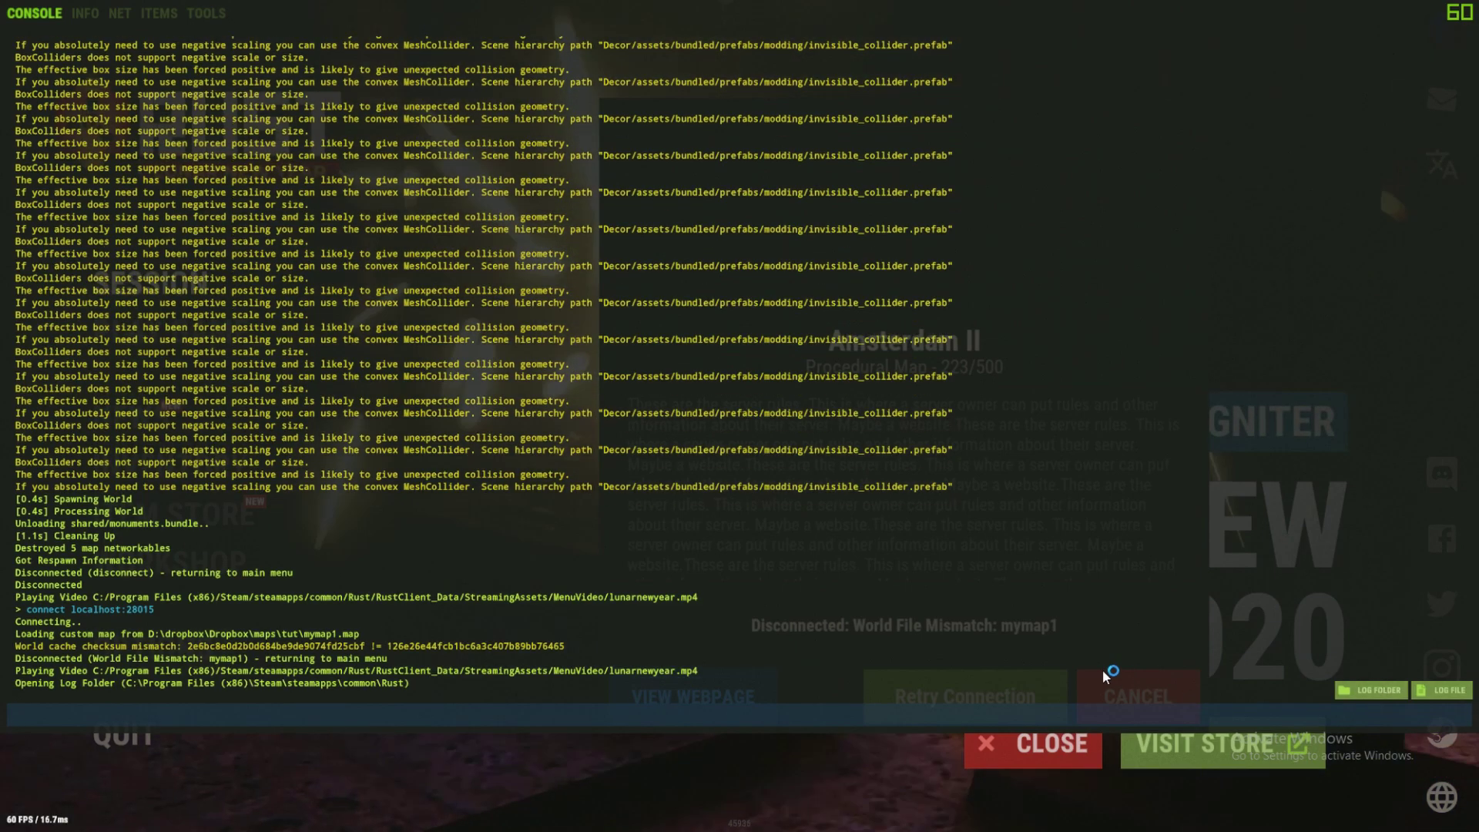
{"action": "key", "text": "alt+Tab"}
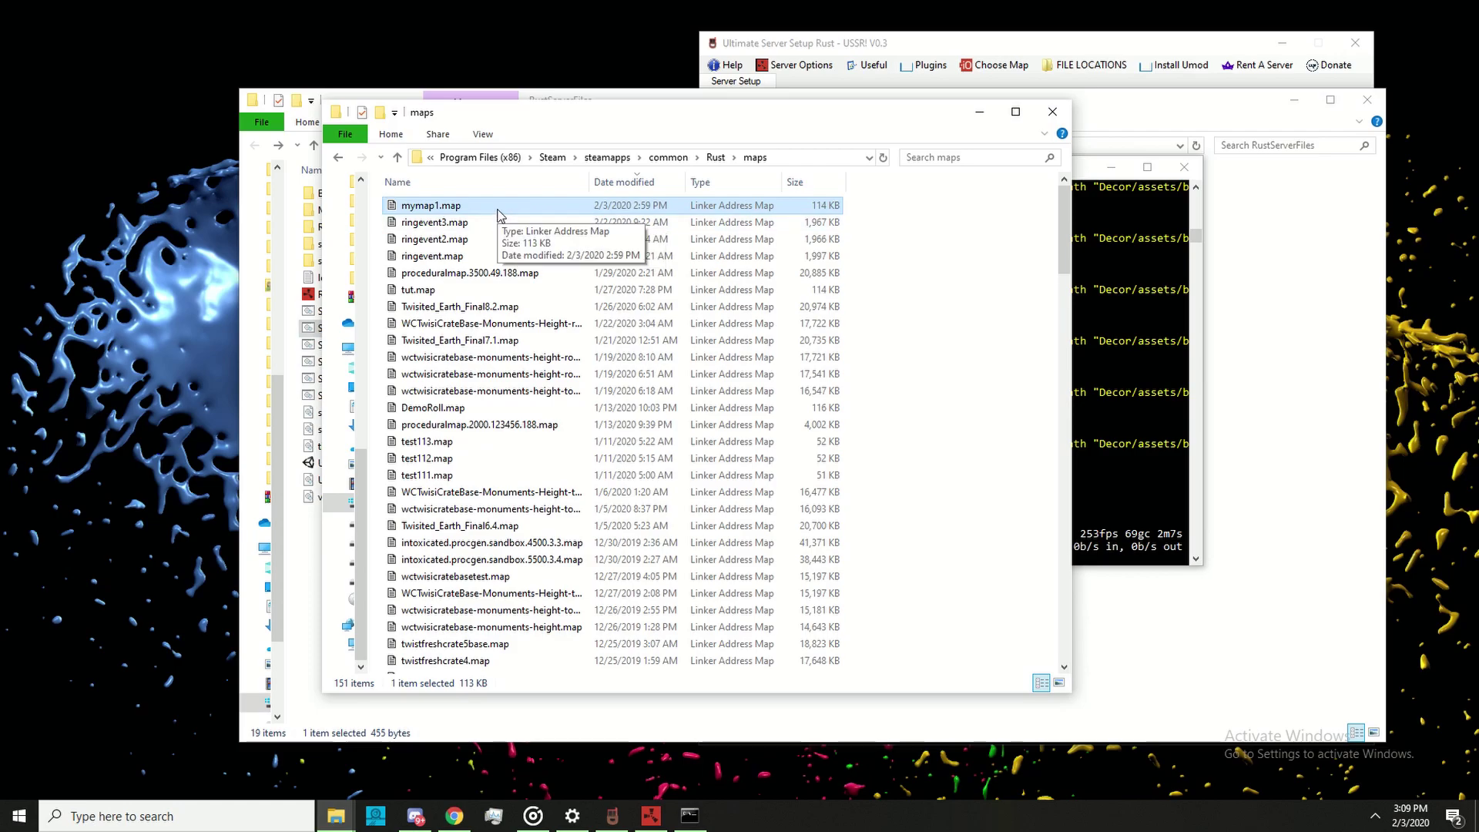
Step: Shut down the server by closing its command window, and close the maps folder window
{"action": "left_click", "coordinate": [1082, 177]}
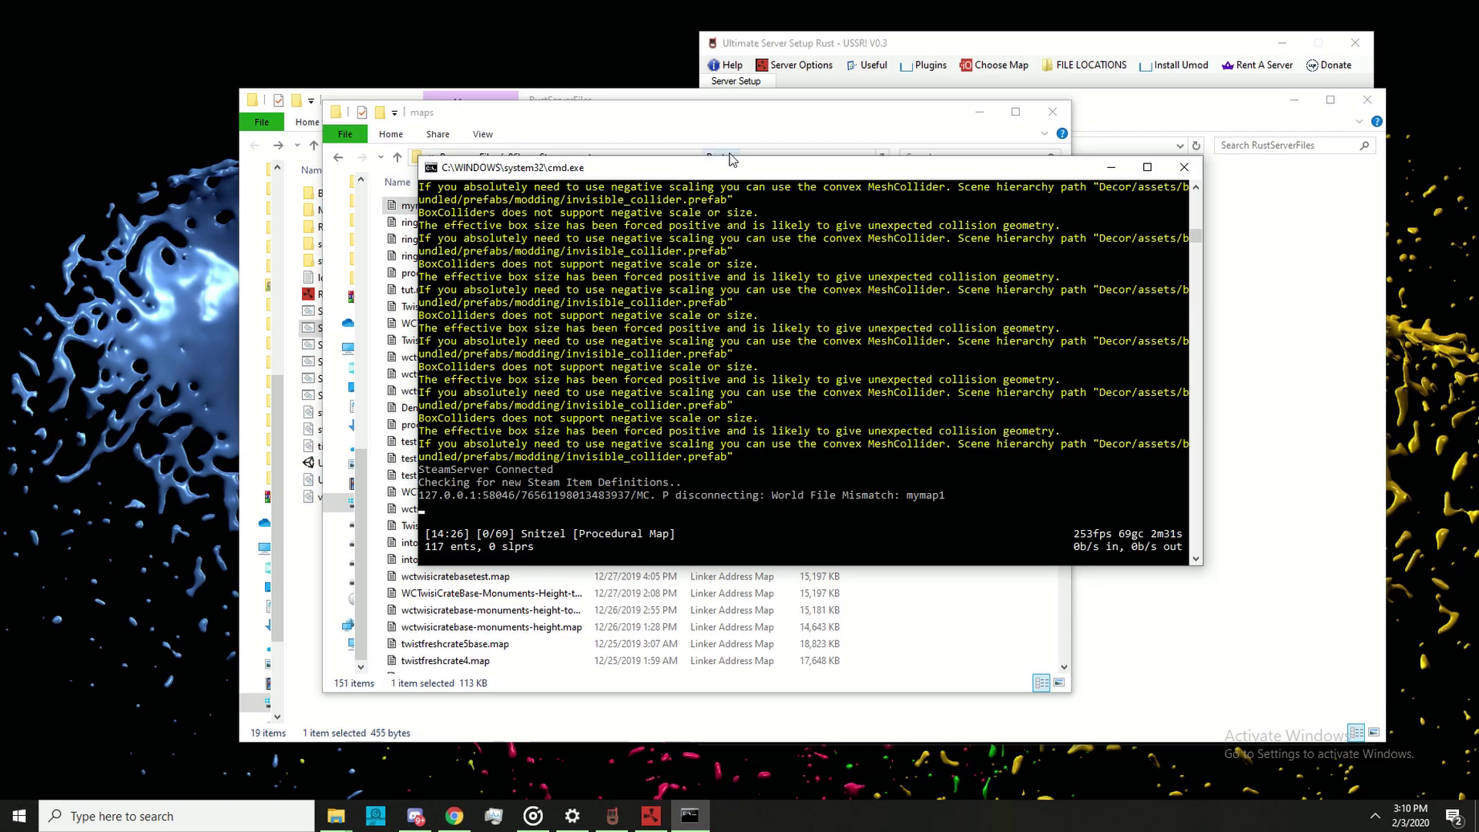
{"action": "left_click", "coordinate": [1184, 168]}
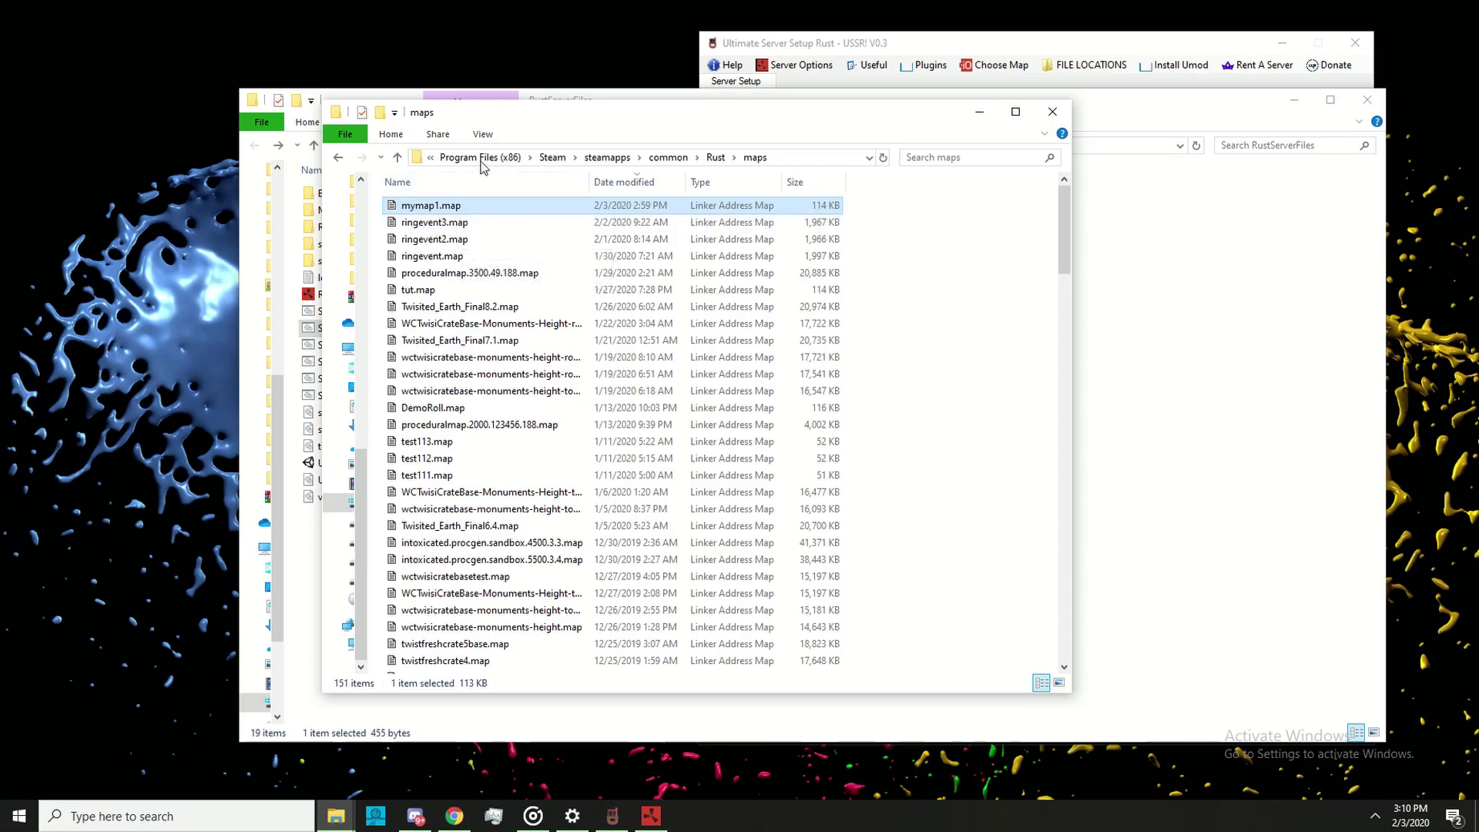
{"action": "left_click", "coordinate": [1052, 112]}
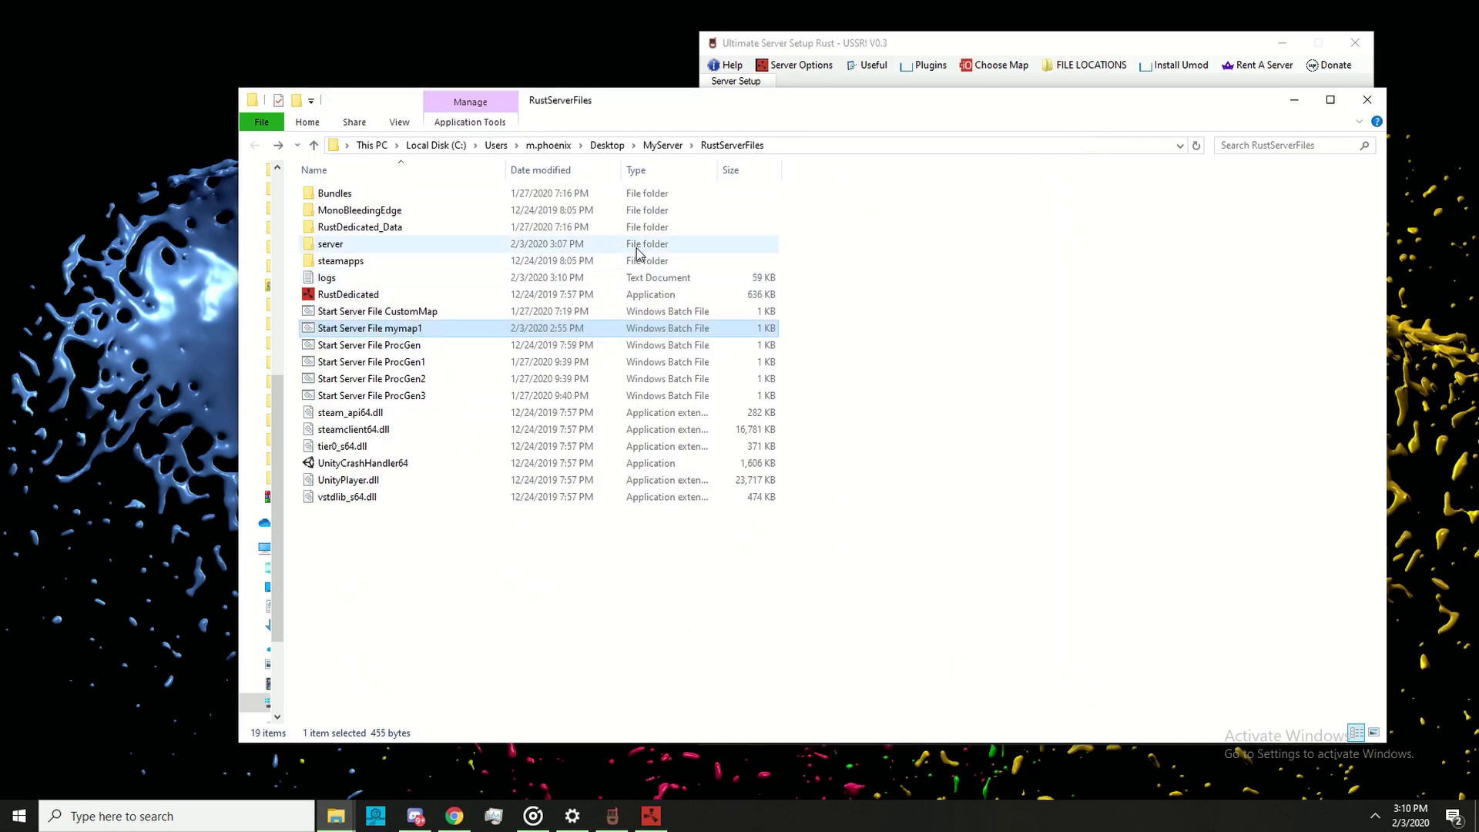
Step: Clear away the open folder windows and rename mymap1.map in the Dropbox maps\tut folder to mymap2.map
{"action": "left_click", "coordinate": [1294, 103]}
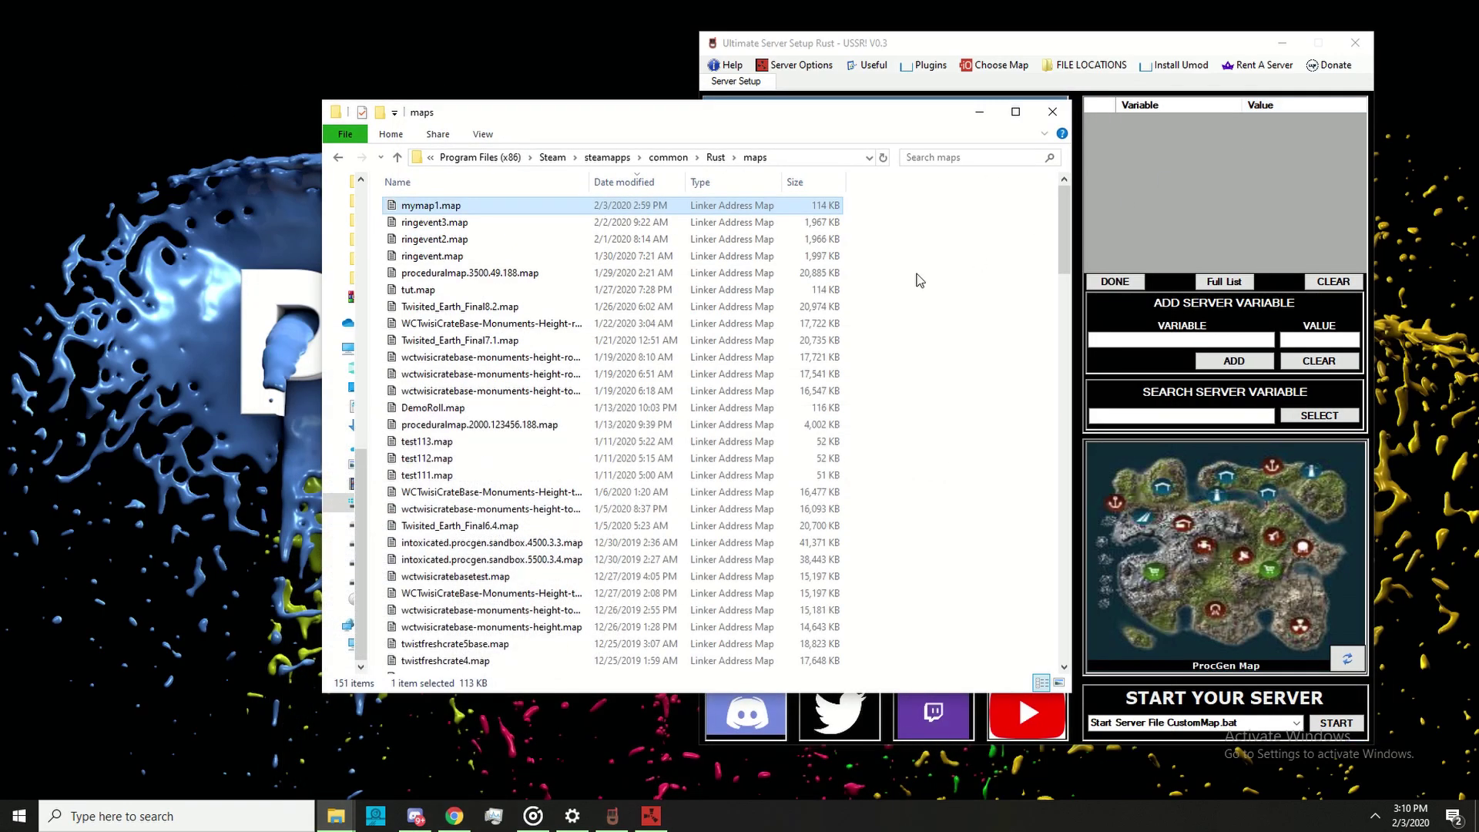
{"action": "left_click", "coordinate": [989, 114]}
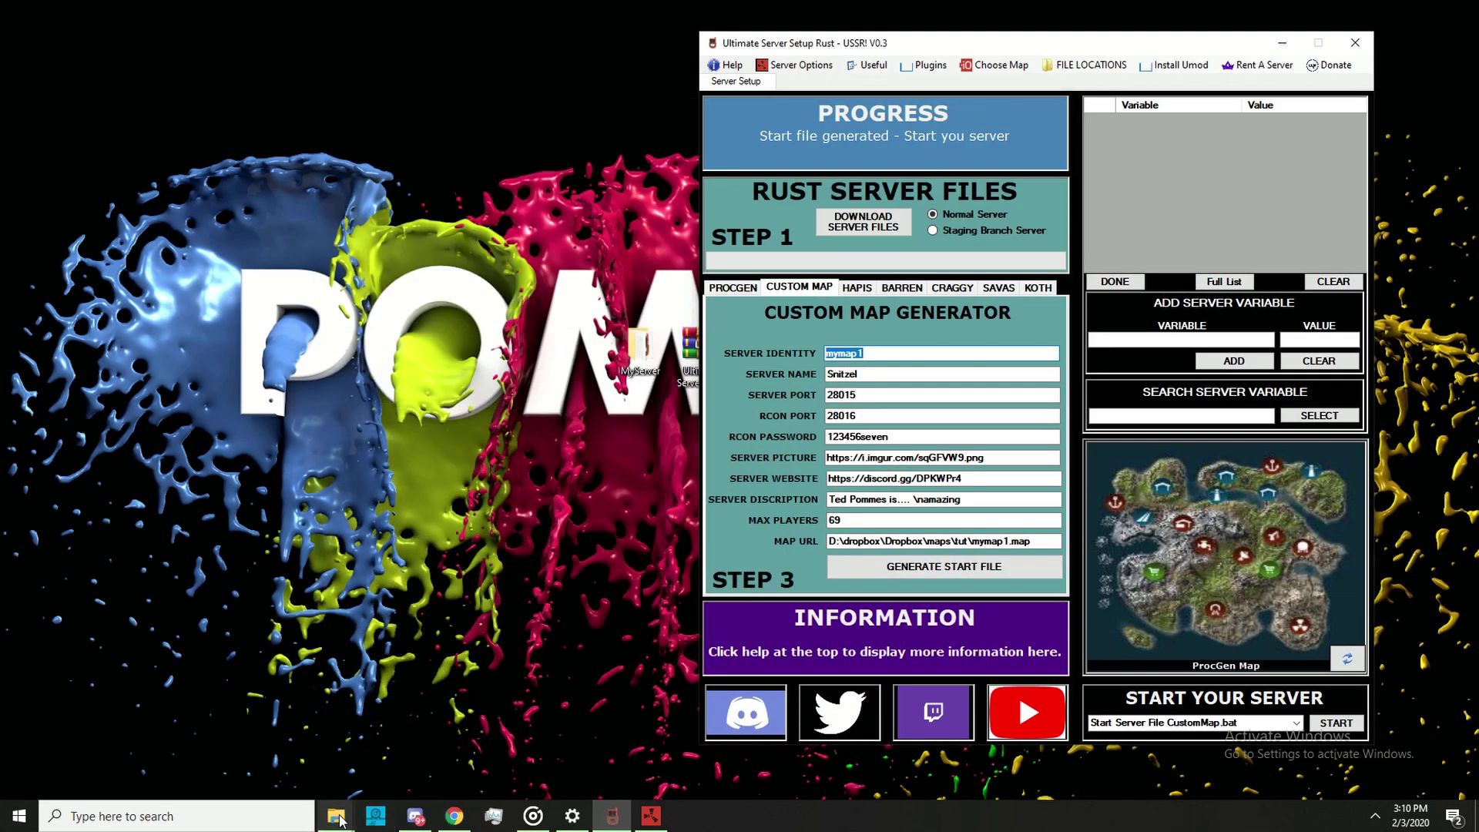
{"action": "mouse_move", "coordinate": [336, 815]}
{"action": "left_click", "coordinate": [778, 744]}
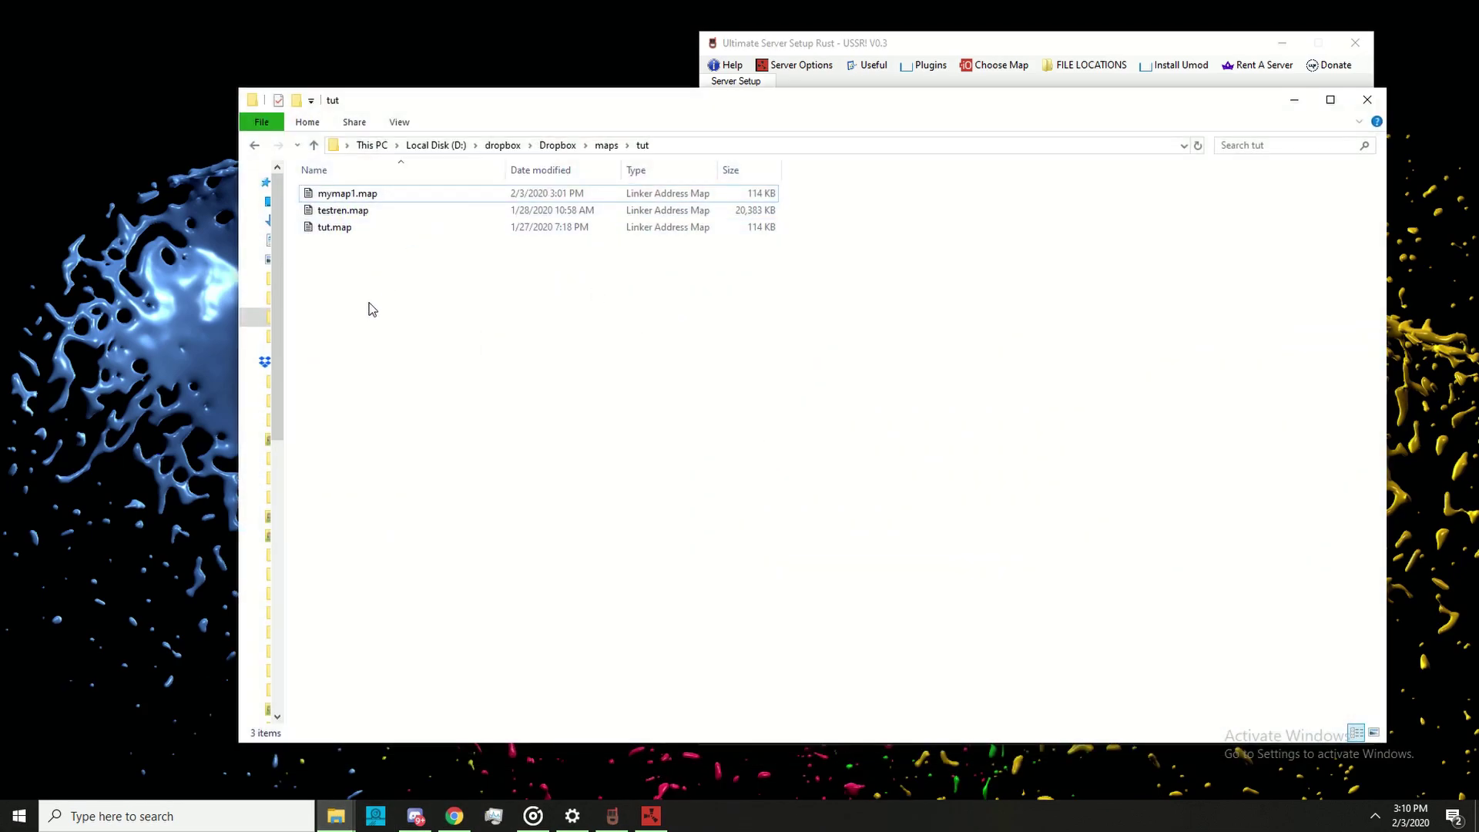
{"action": "left_click", "coordinate": [350, 197]}
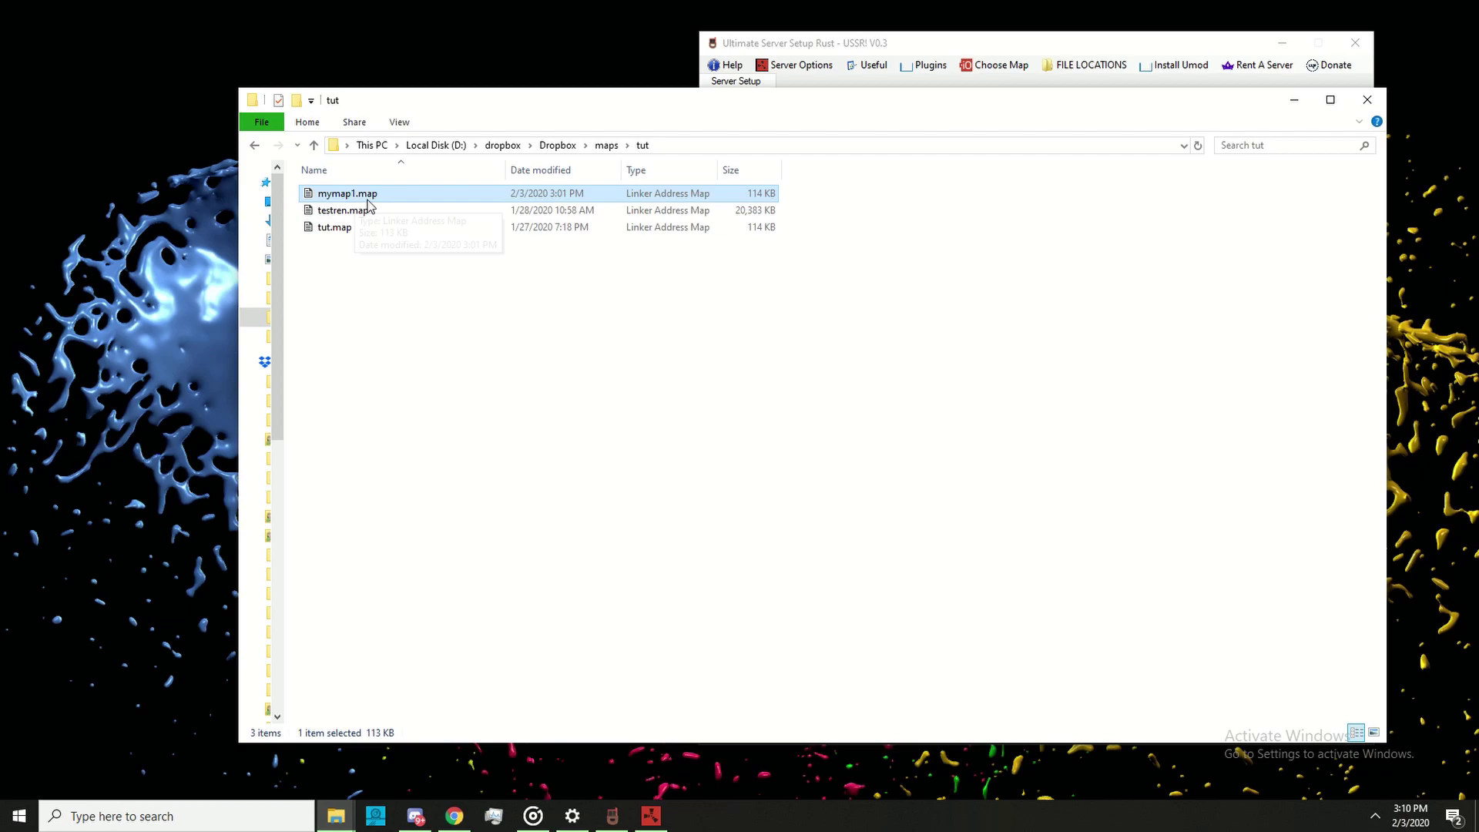
{"action": "right_click", "coordinate": [345, 189]}
{"action": "left_click", "coordinate": [419, 619]}
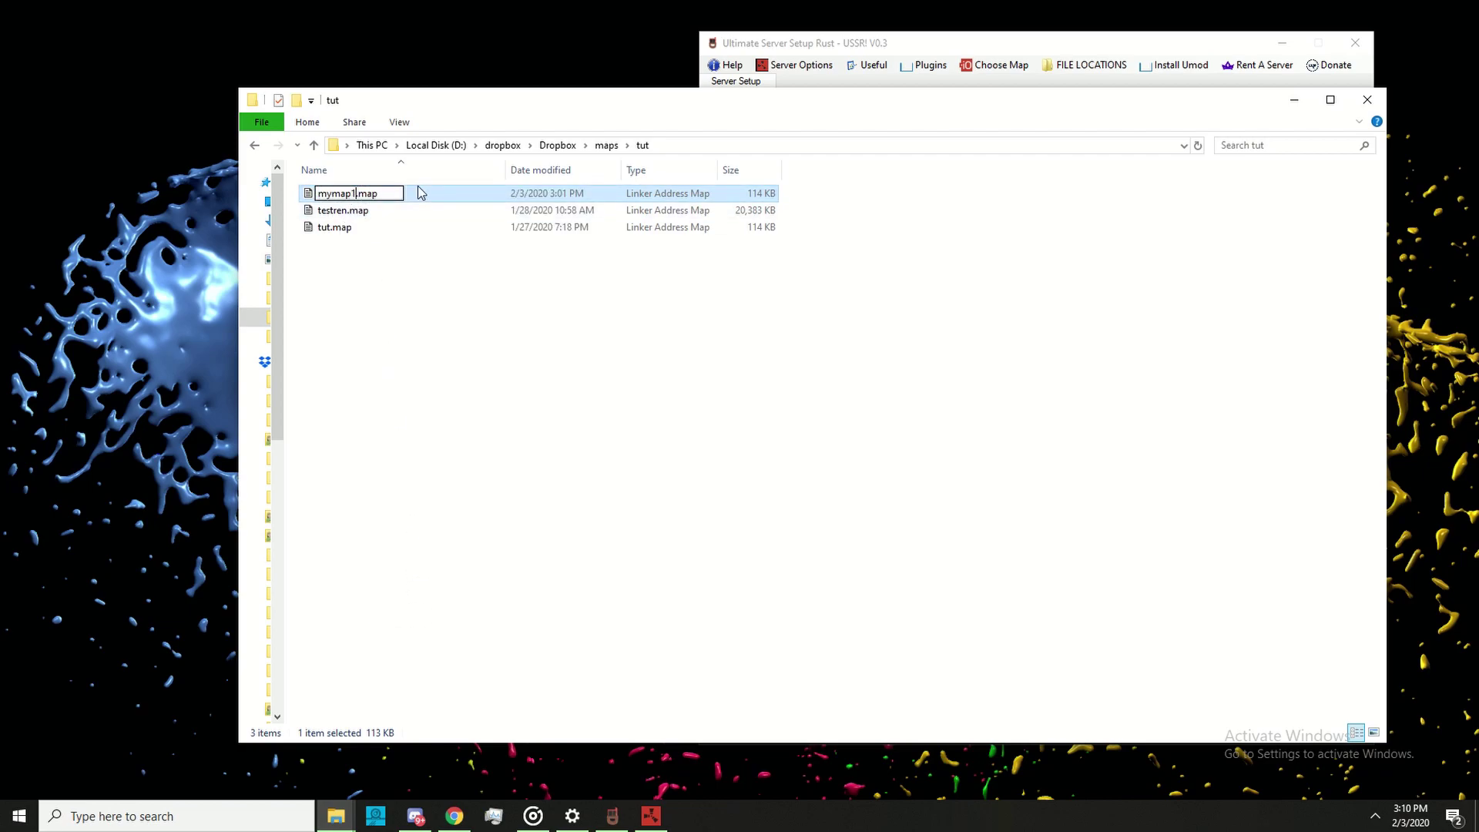
{"action": "type", "text": "mymap2"}
{"action": "left_click", "coordinate": [445, 398]}
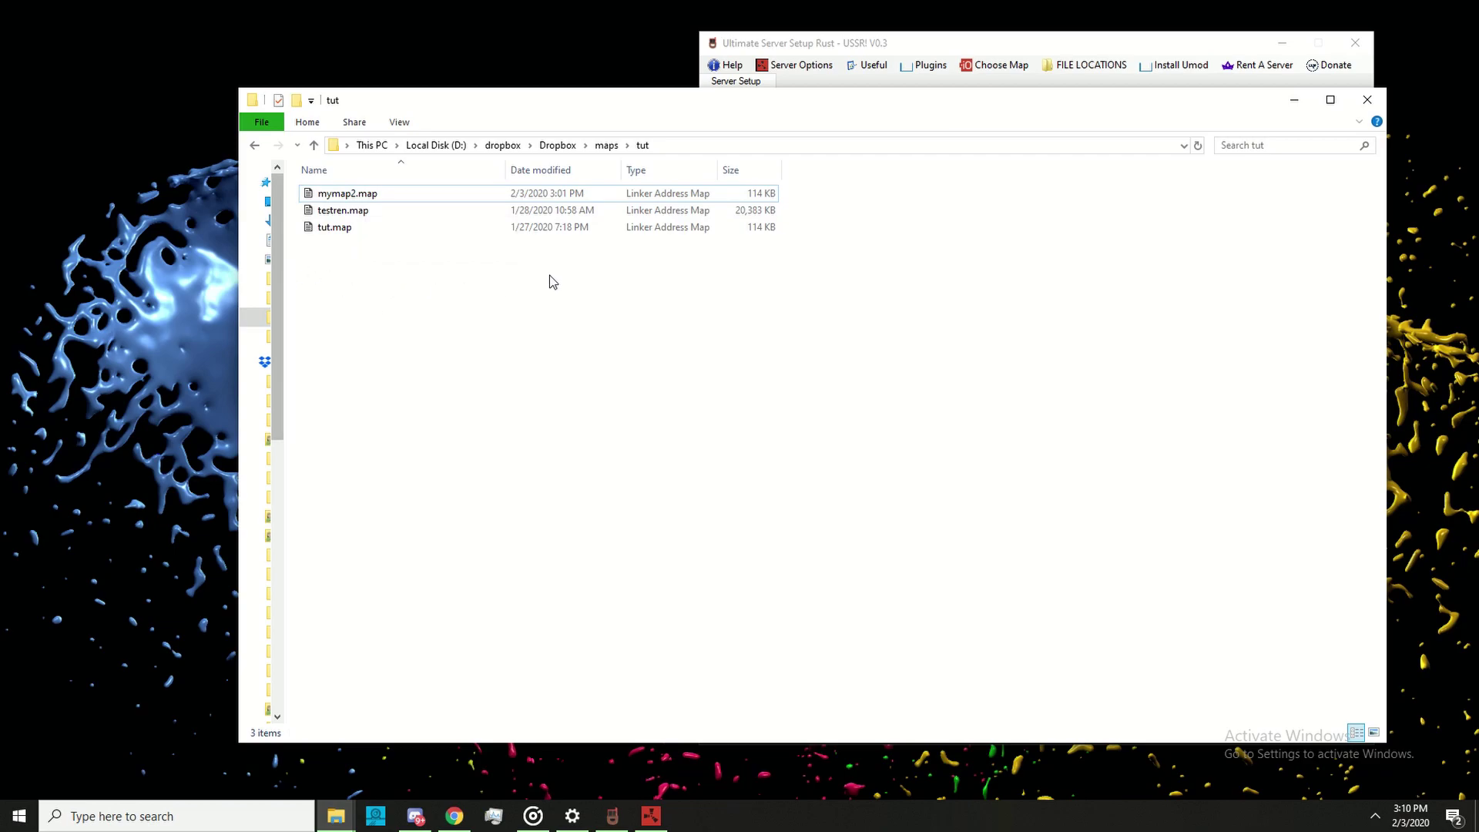
{"action": "left_click", "coordinate": [1292, 102]}
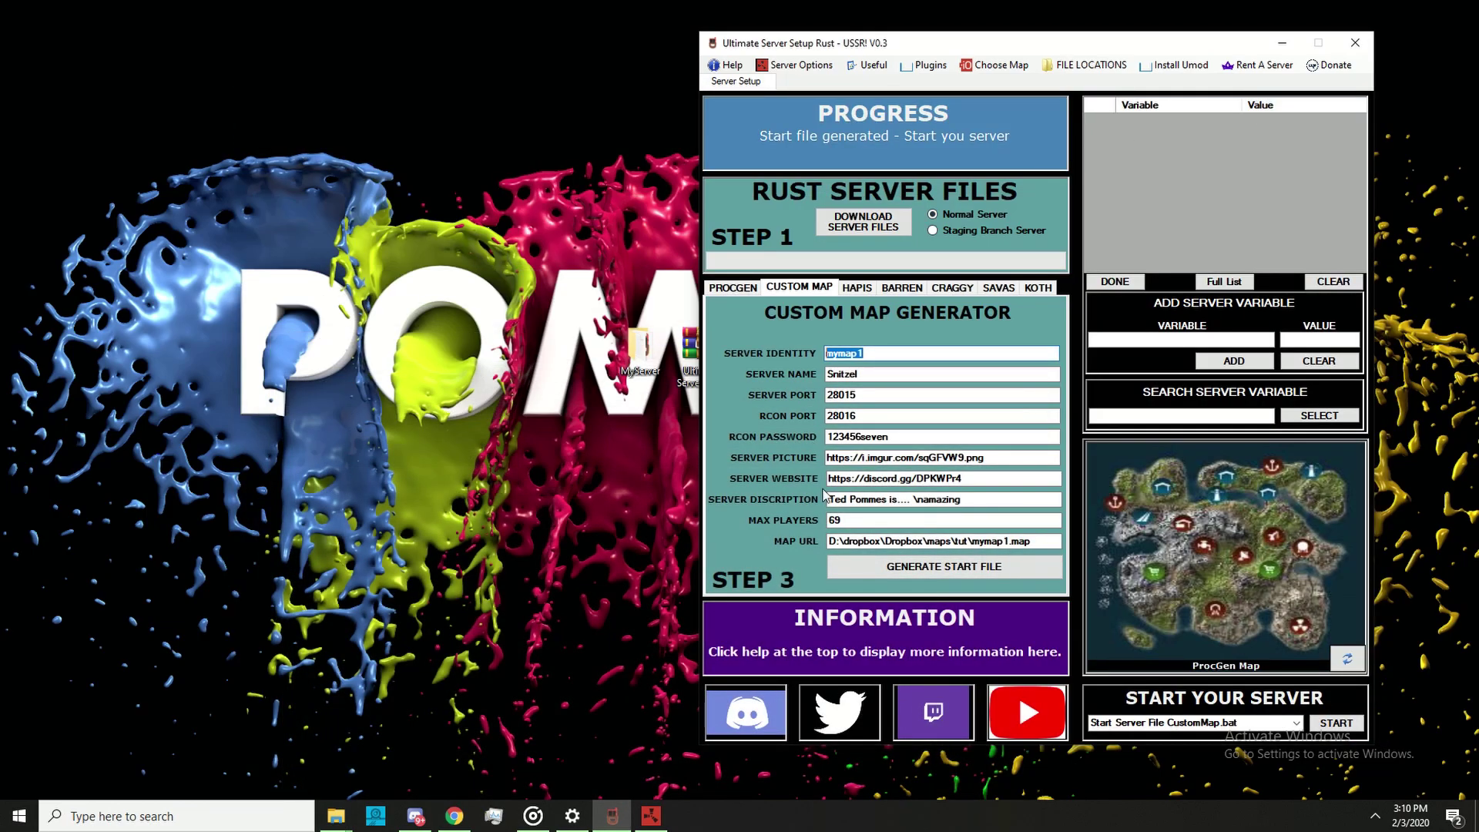
Step: Open the Start Server File mymap1 batch file from RustServerFiles for editing and change its levelurl map file to mymap2.map
{"action": "left_click", "coordinate": [1082, 66]}
{"action": "left_click", "coordinate": [1103, 122]}
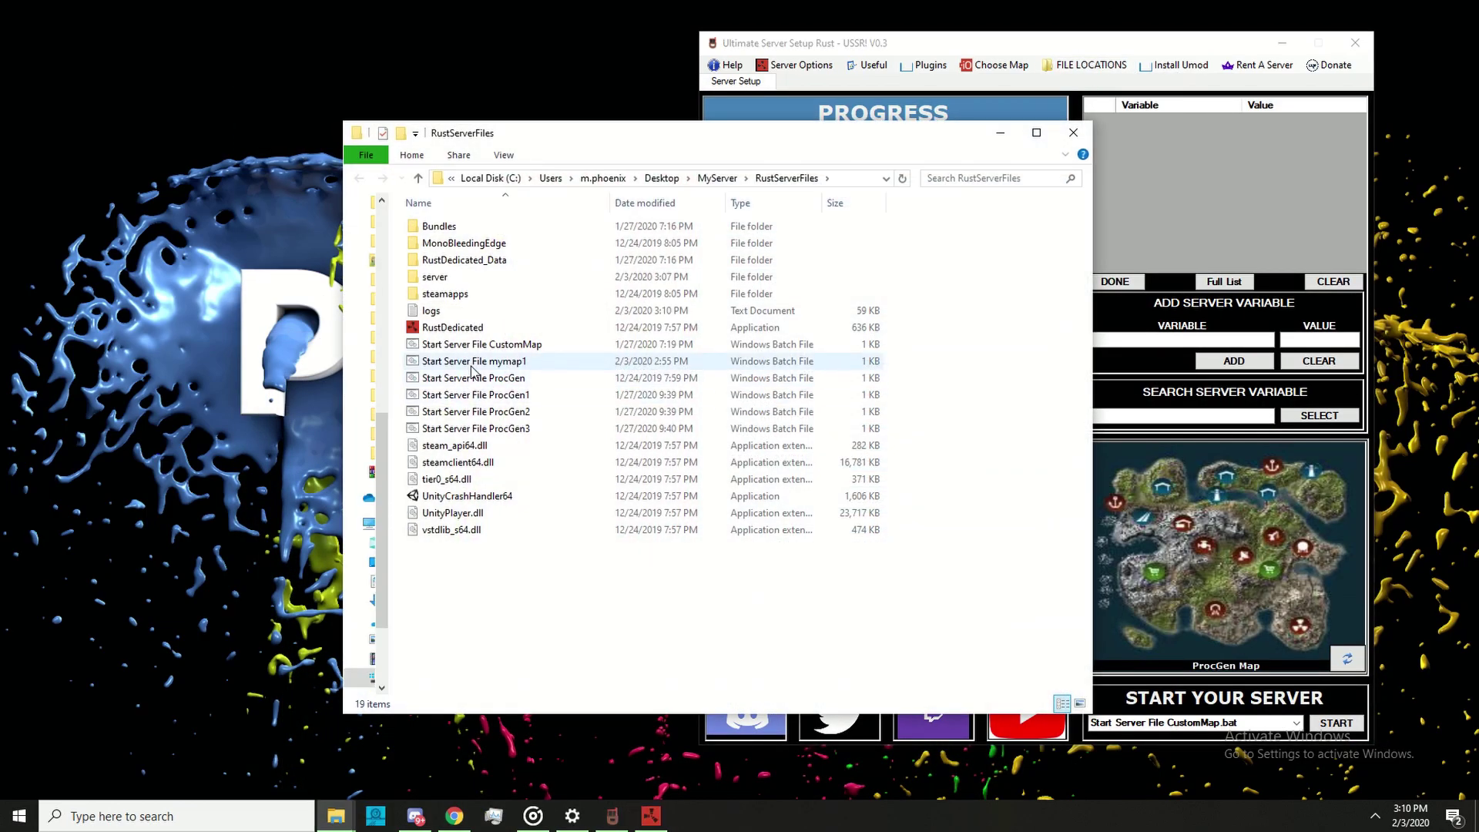
{"action": "right_click", "coordinate": [469, 361]}
{"action": "left_click", "coordinate": [504, 323]}
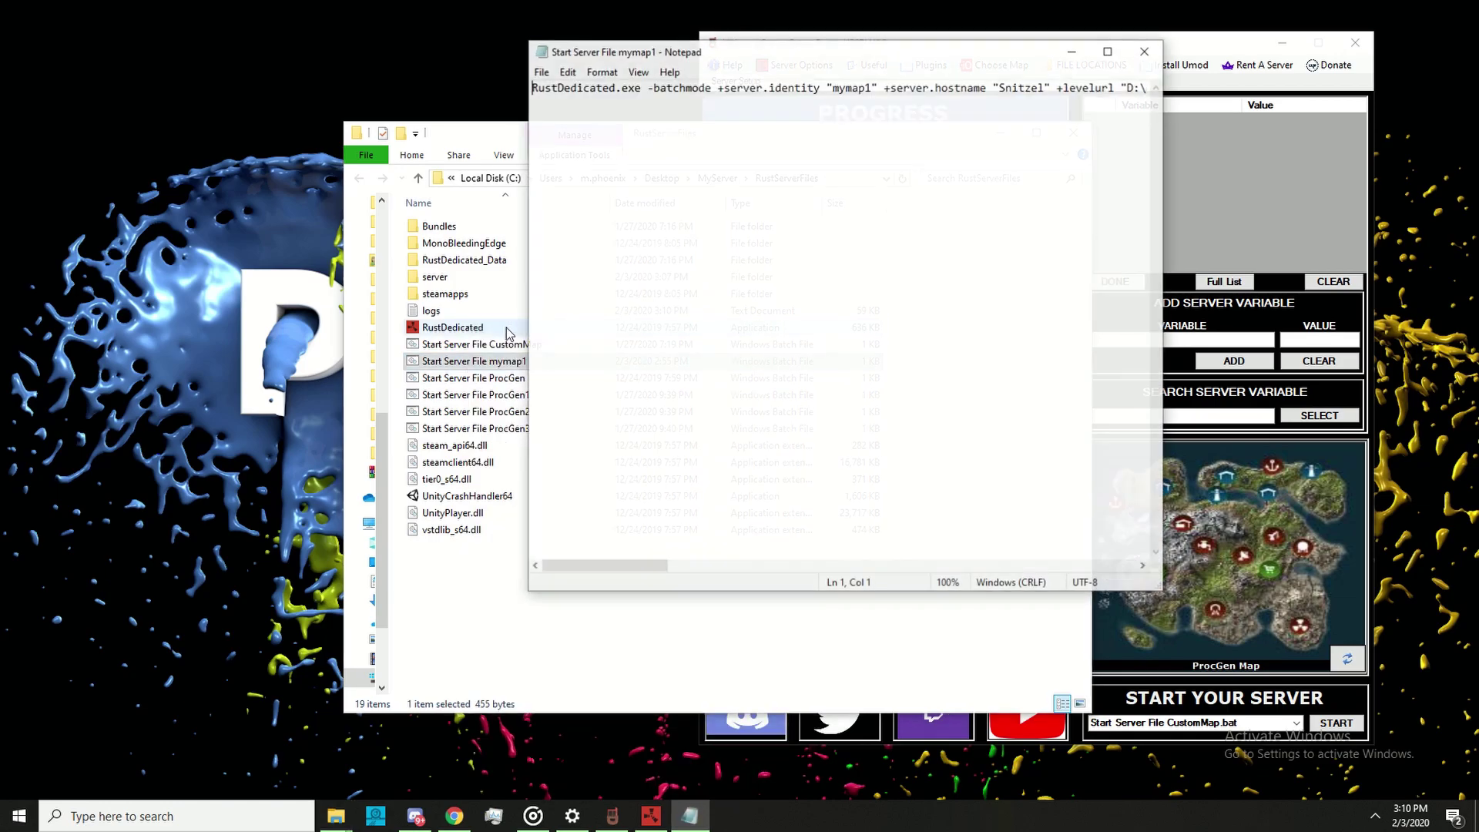
{"action": "left_click_drag", "start_coordinate": [636, 571], "coordinate": [720, 567]}
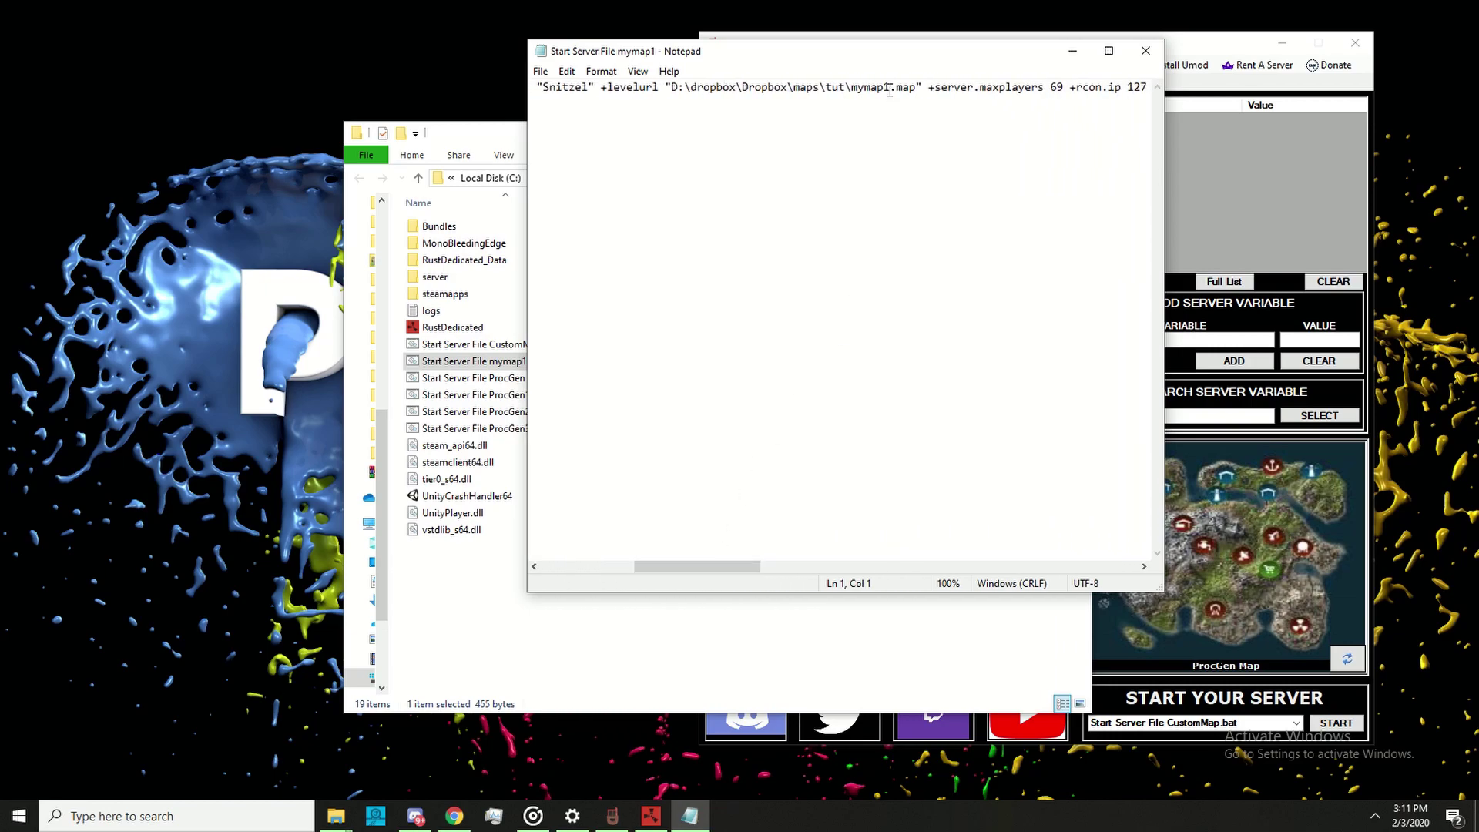
{"action": "key", "text": "BackSpace"}
{"action": "type", "text": "2"}
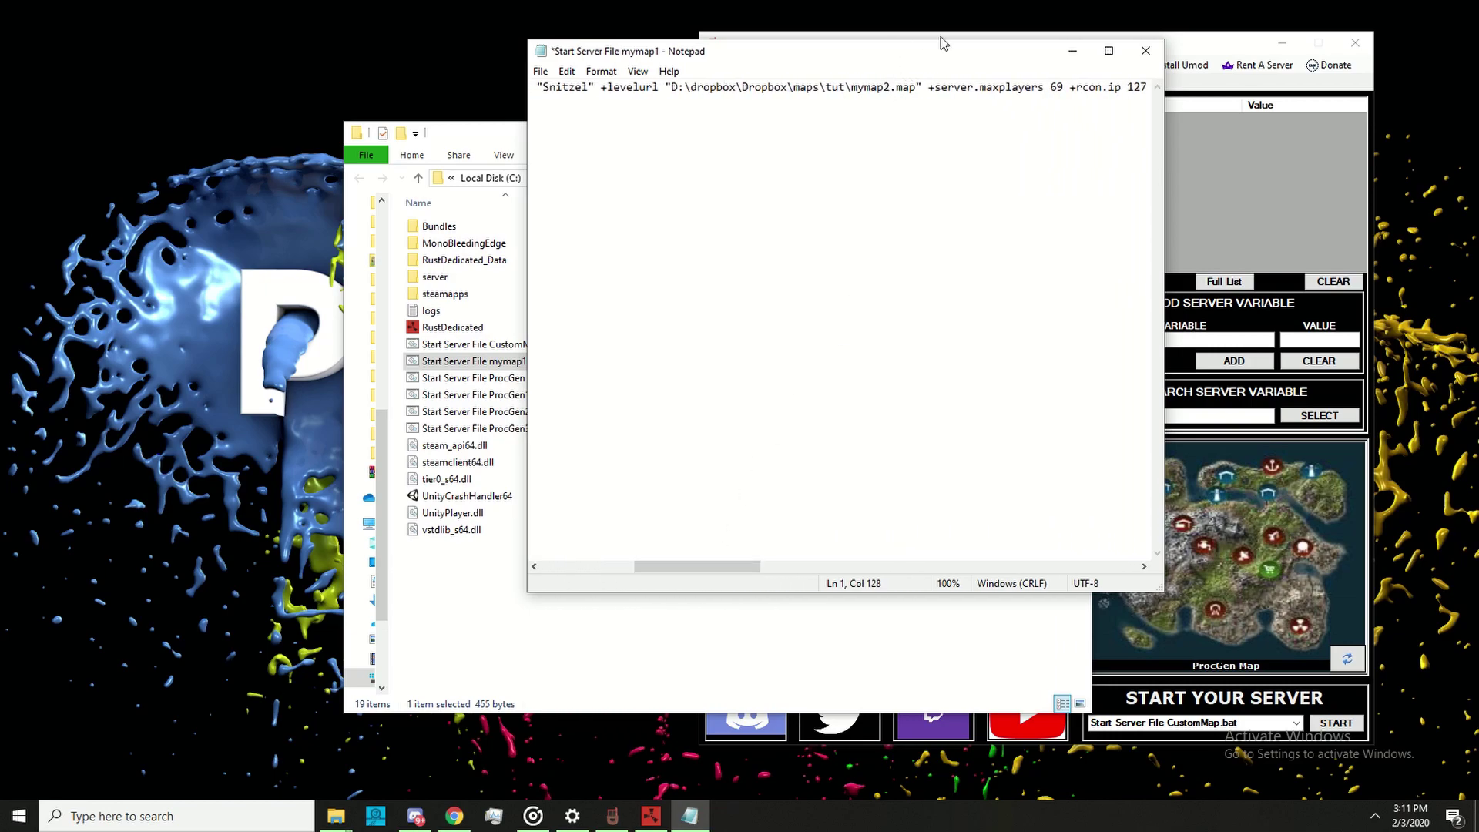
Step: Set server.identity to mymap2 in the batch file, then save and close it
{"action": "left_click_drag", "start_coordinate": [697, 566], "coordinate": [608, 570]}
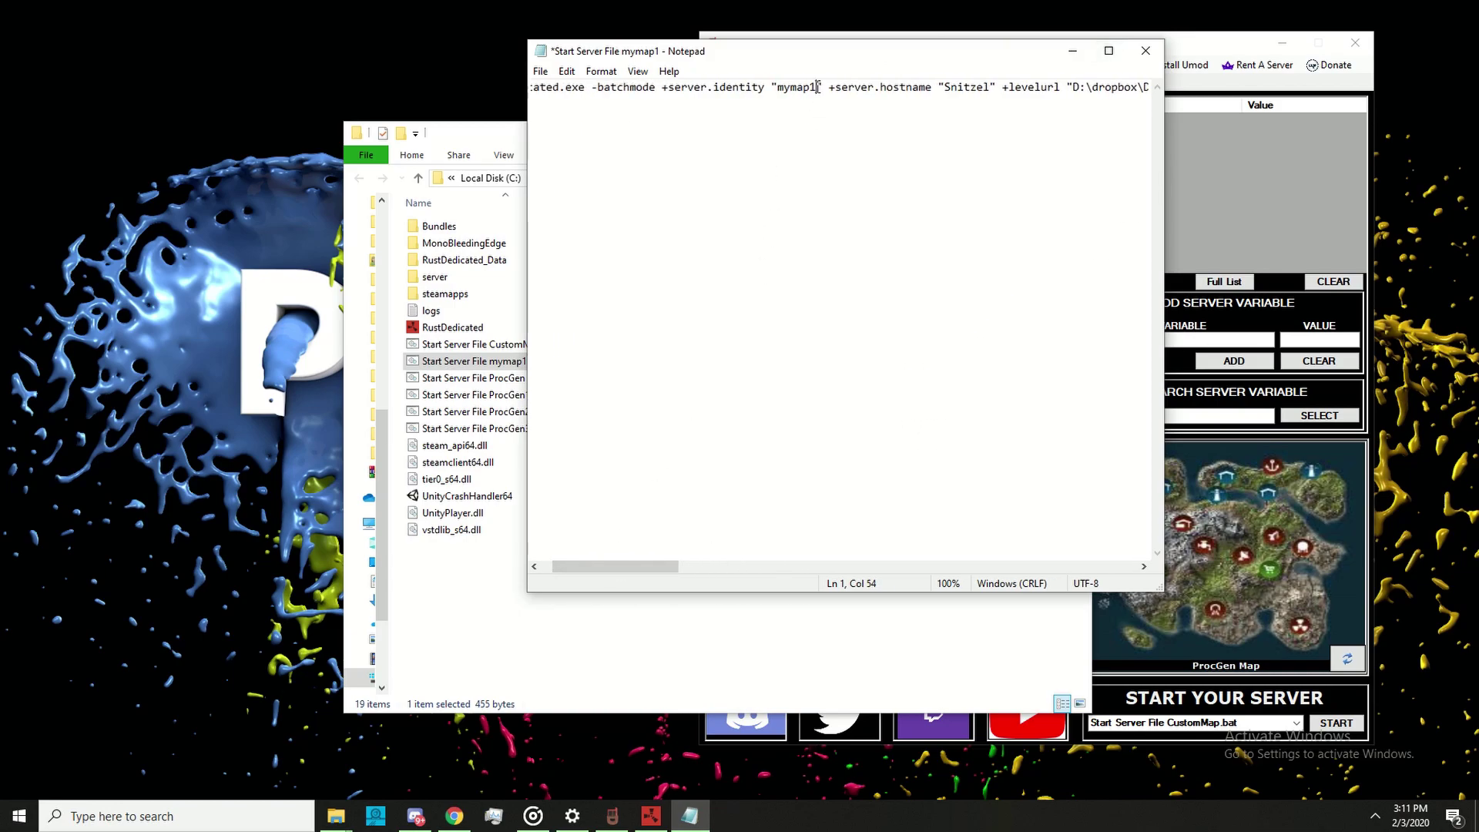
{"action": "left_click", "coordinate": [1145, 51]}
{"action": "left_click", "coordinate": [696, 423]}
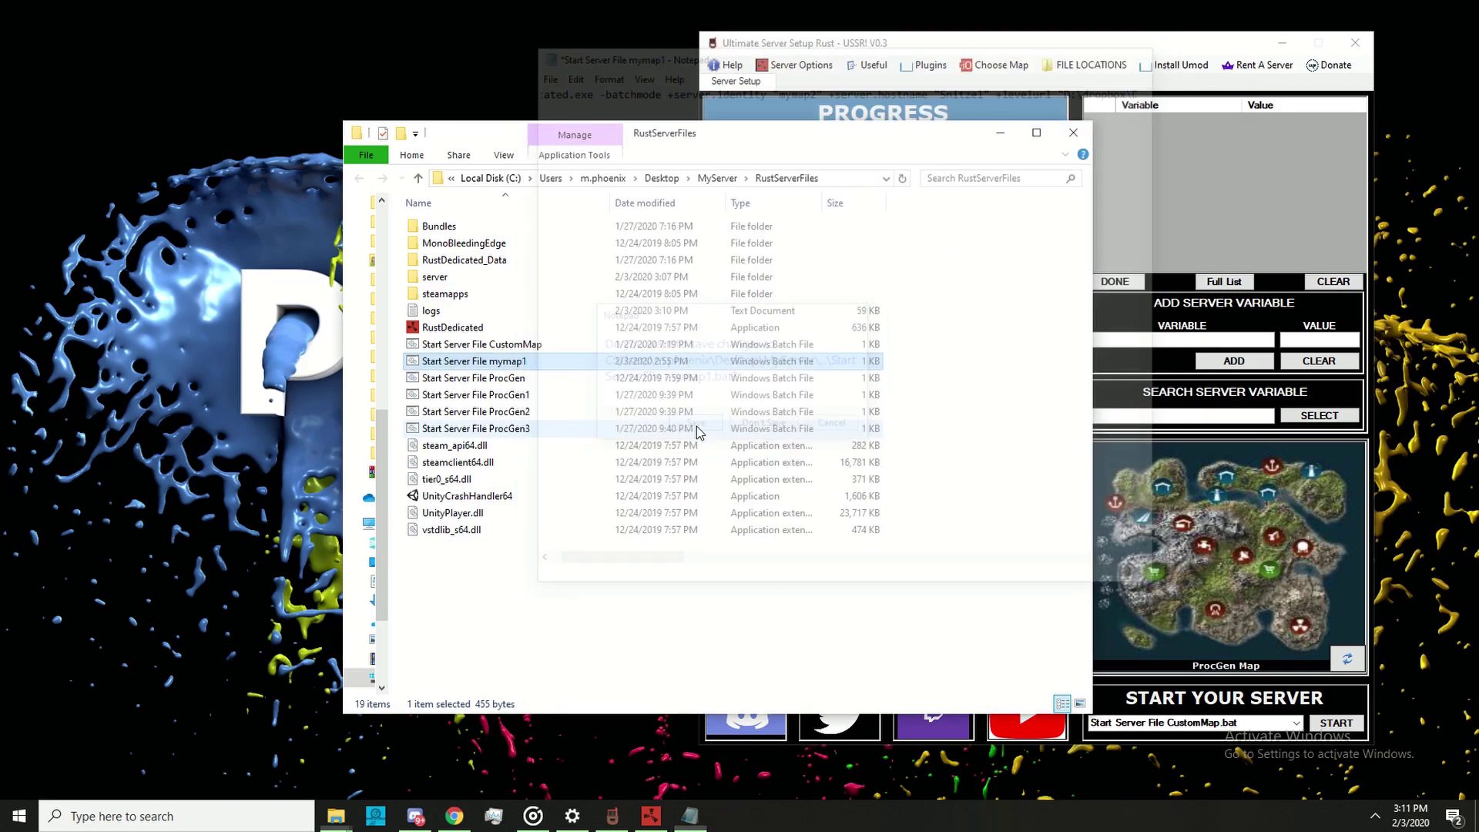
Step: Check the identity folders inside the server folder and return to RustServerFiles
{"action": "left_click", "coordinate": [436, 279]}
{"action": "double_click", "coordinate": [437, 279]}
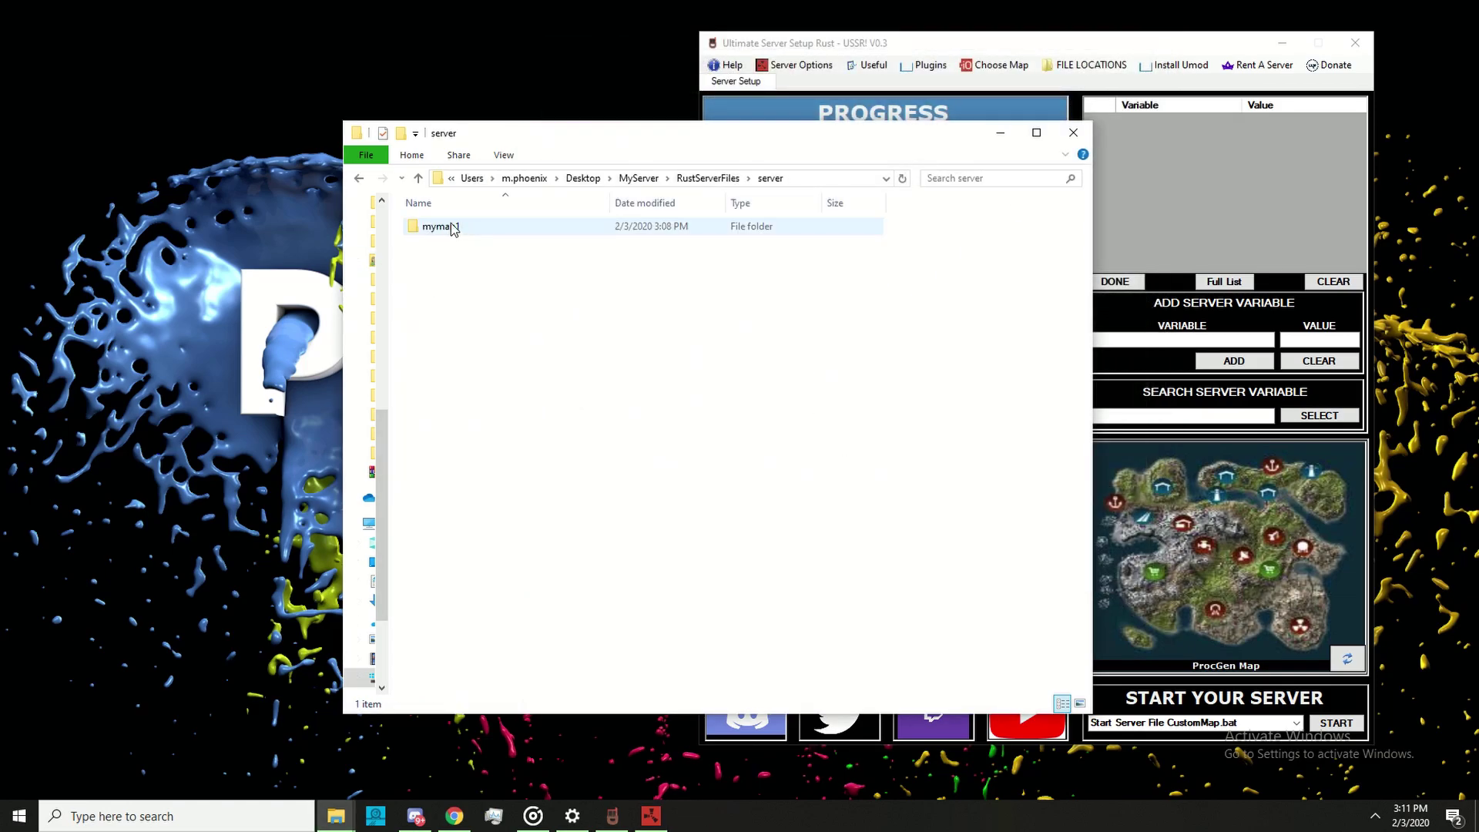
{"action": "left_click", "coordinate": [359, 179]}
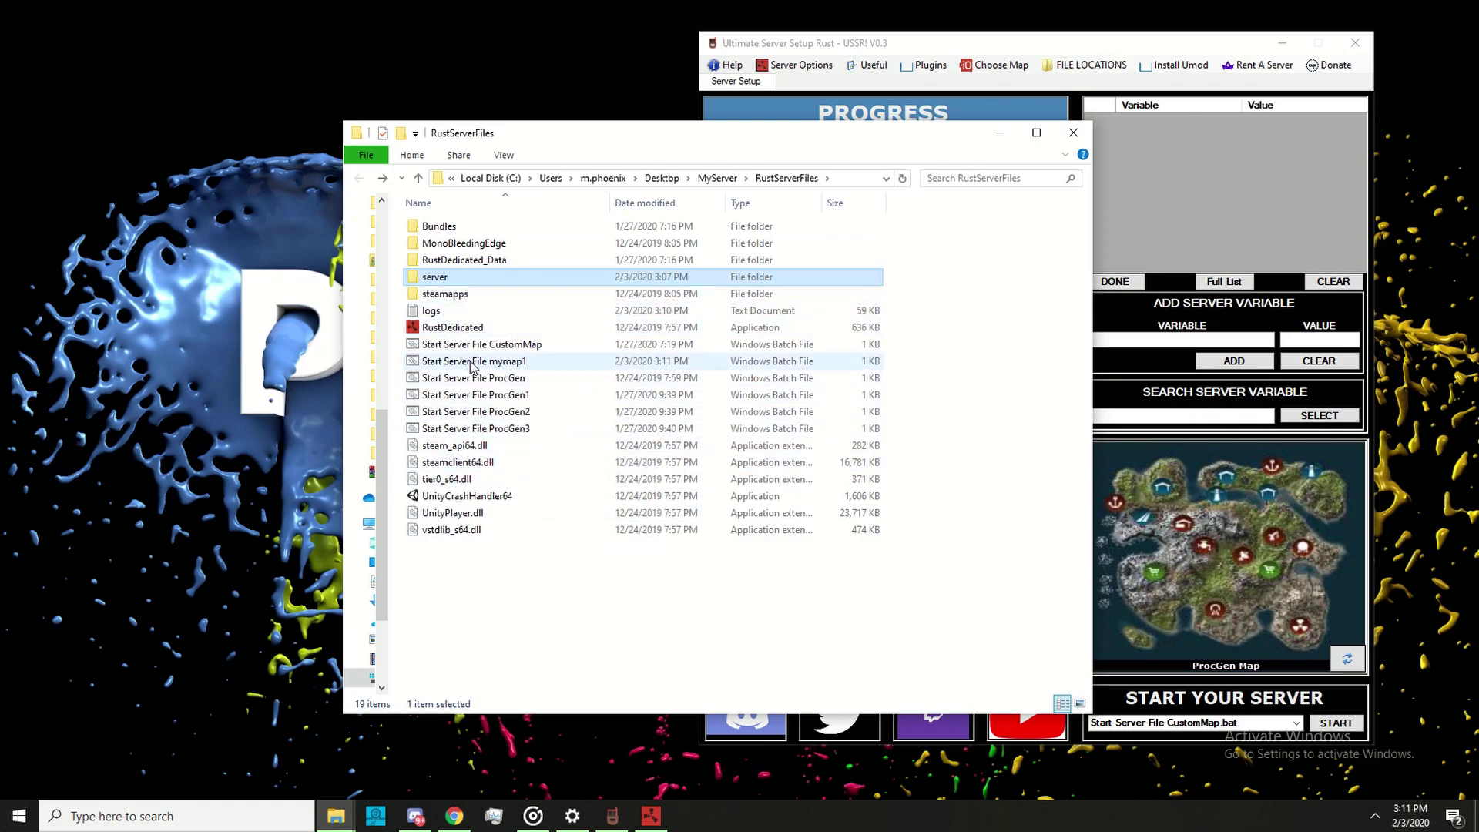
Step: Start the server with the edited Start Server File mymap1 batch file and reposition its command window while it loads
{"action": "left_click", "coordinate": [471, 365]}
{"action": "double_click", "coordinate": [511, 362]}
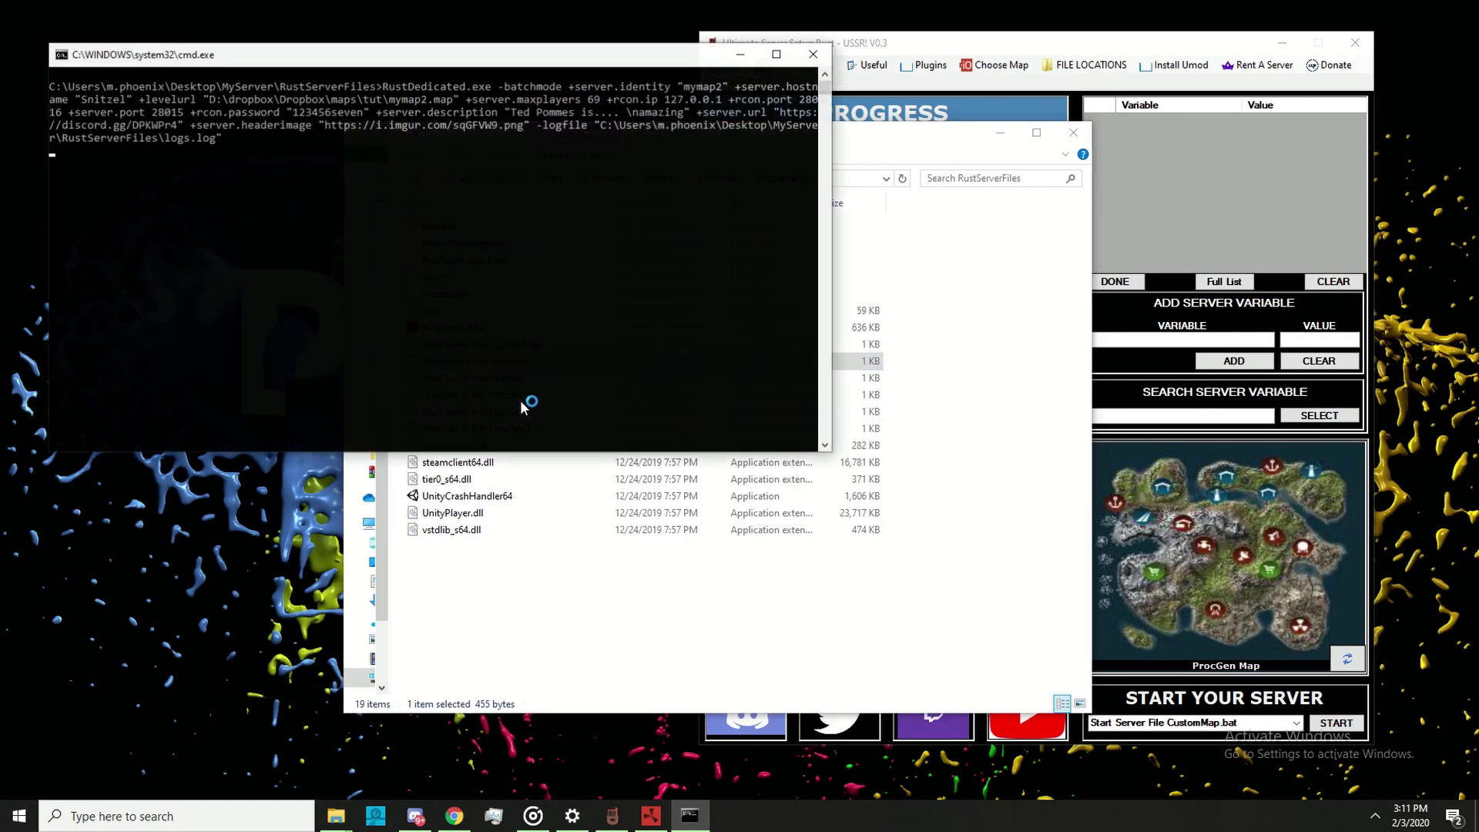
{"action": "left_click_drag", "start_coordinate": [302, 57], "coordinate": [840, 167]}
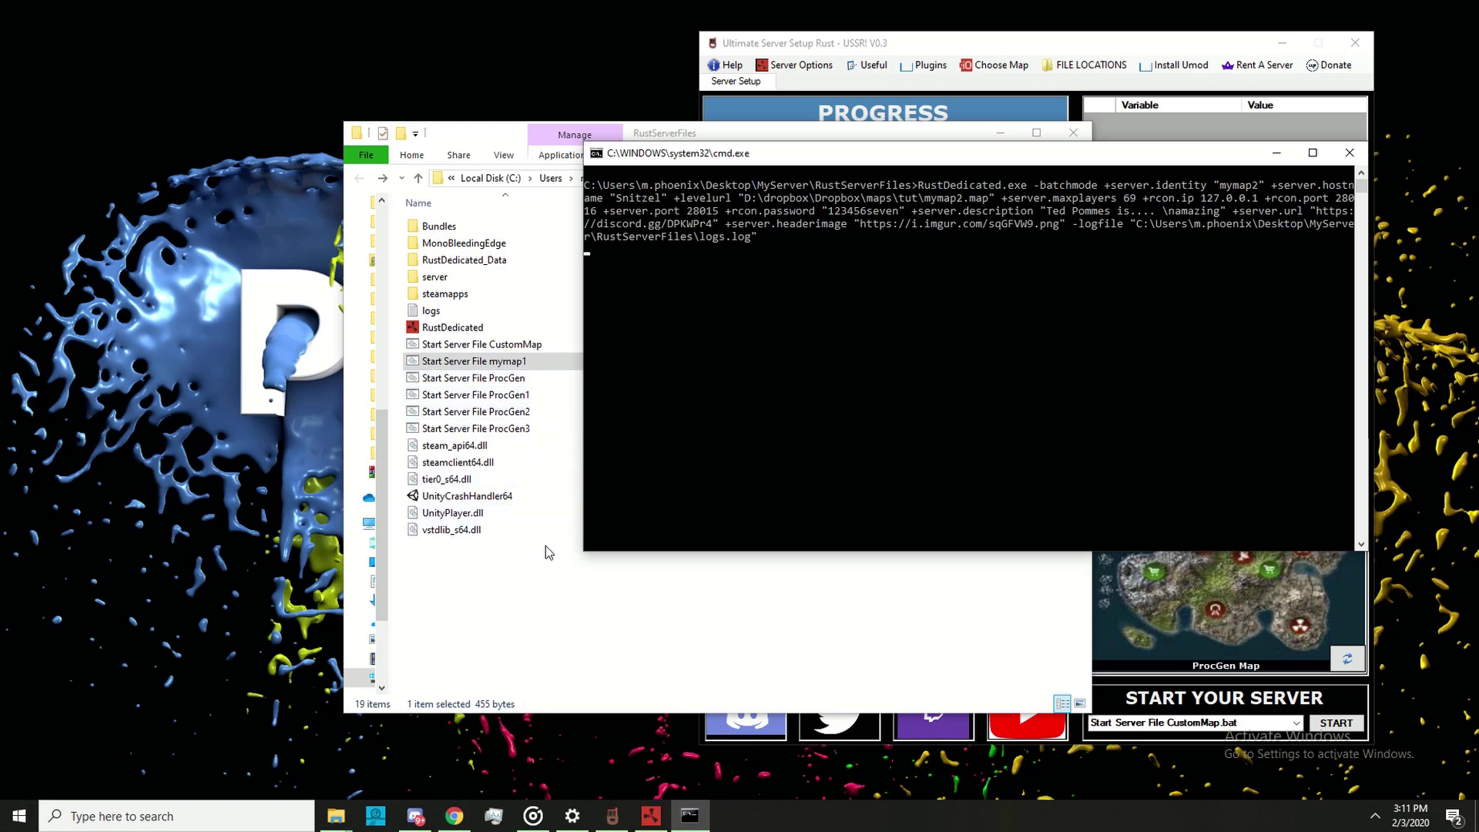
{"action": "left_click_drag", "start_coordinate": [916, 162], "coordinate": [527, 191]}
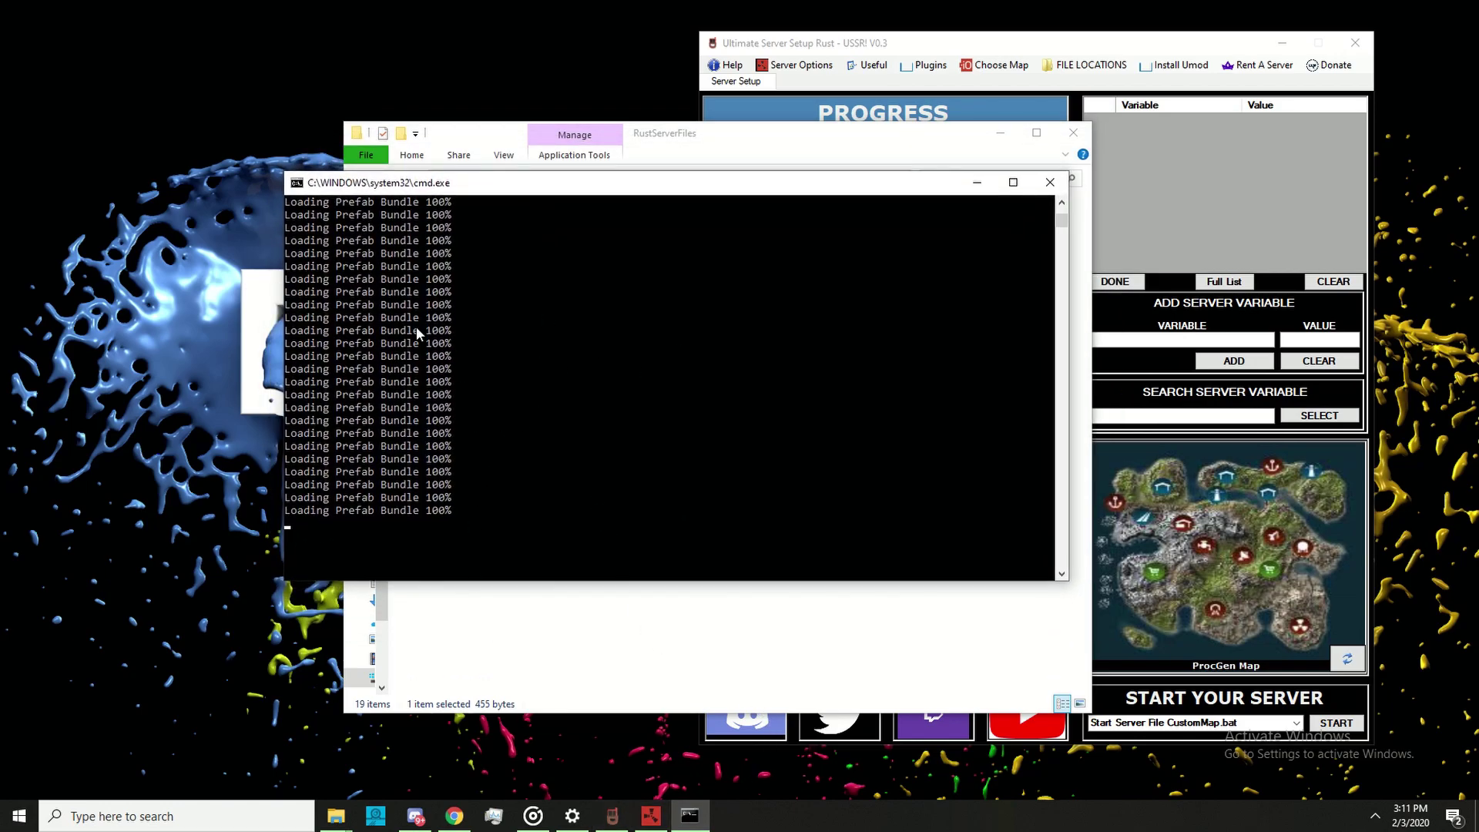
{"action": "left_click_drag", "start_coordinate": [499, 206], "coordinate": [516, 147]}
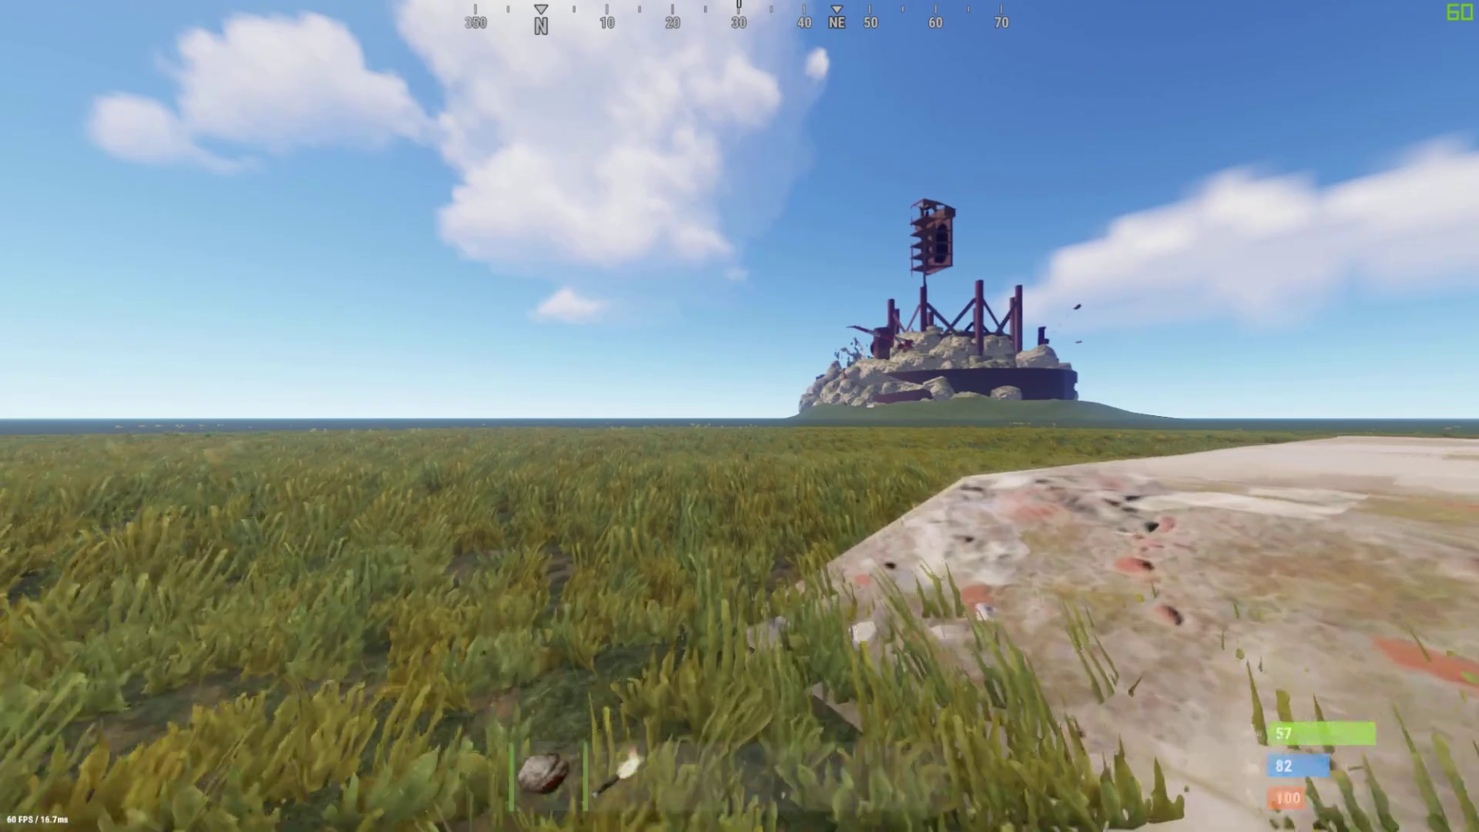
Step: Switch to Rust and walk around the rock-covered monument to inspect the custom map's changes from several sides
{"action": "key", "text": "w"}
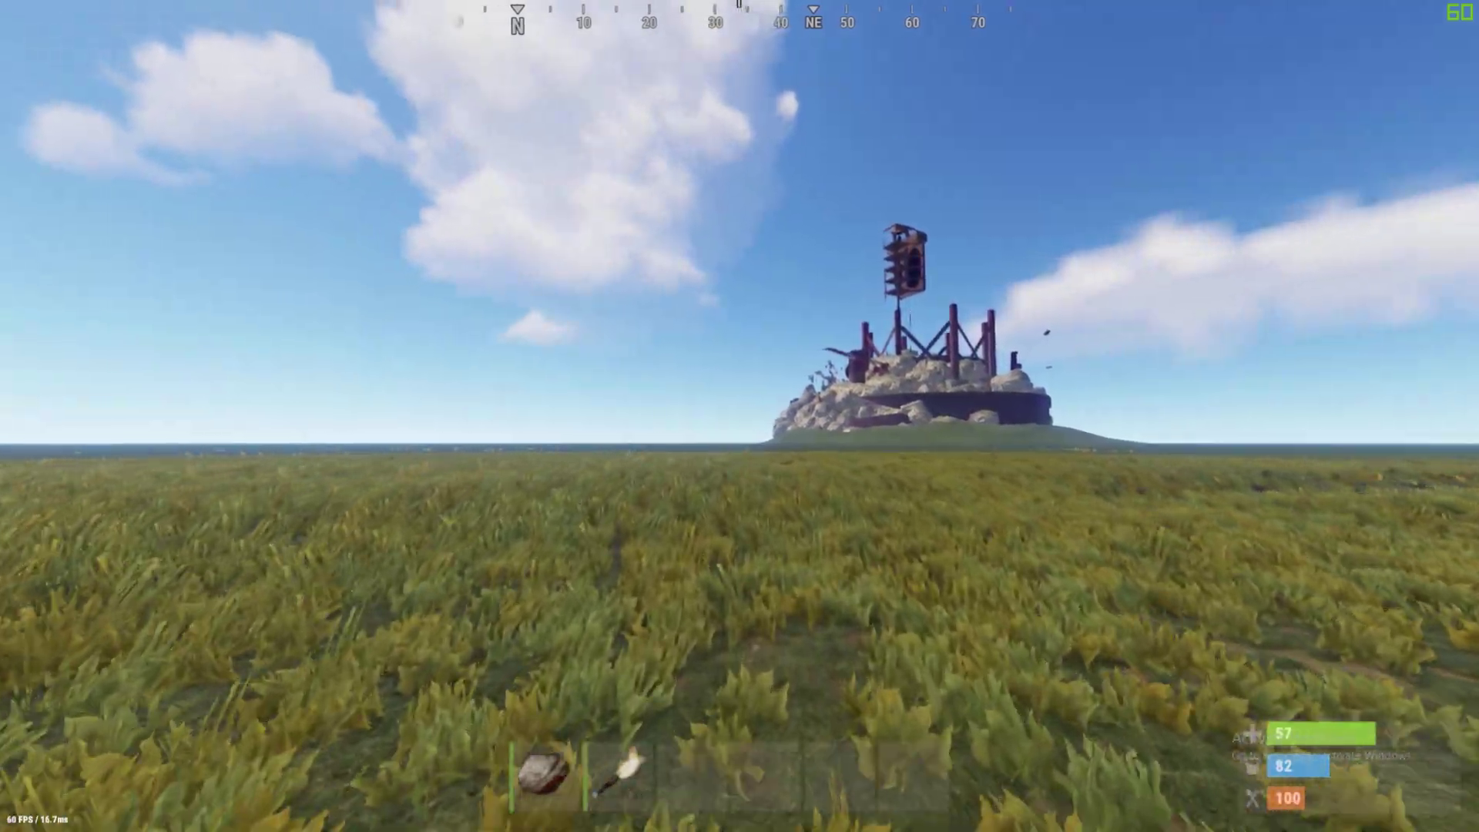
{"action": "key", "text": "w"}
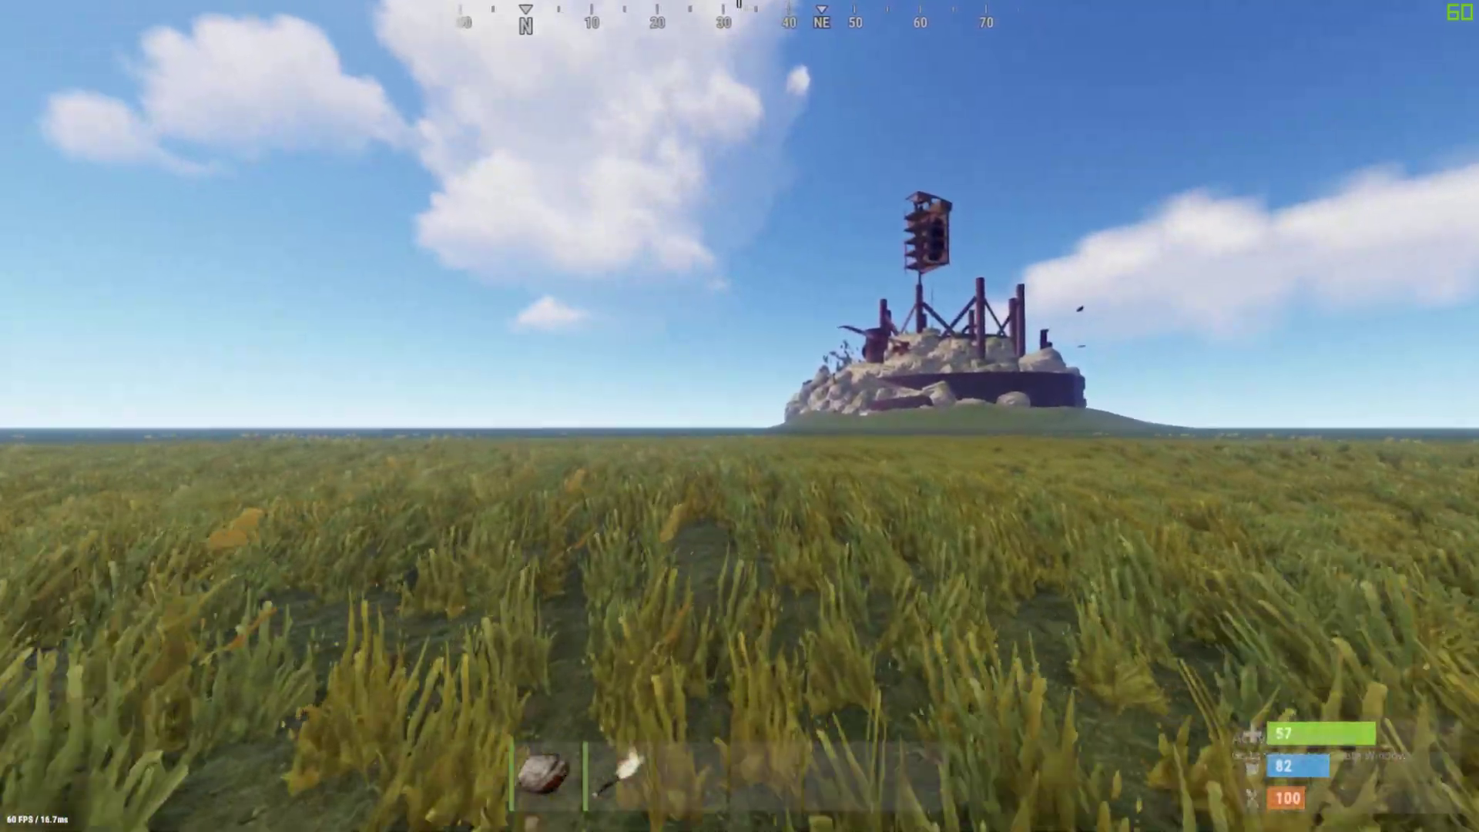
{"action": "key", "text": "w"}
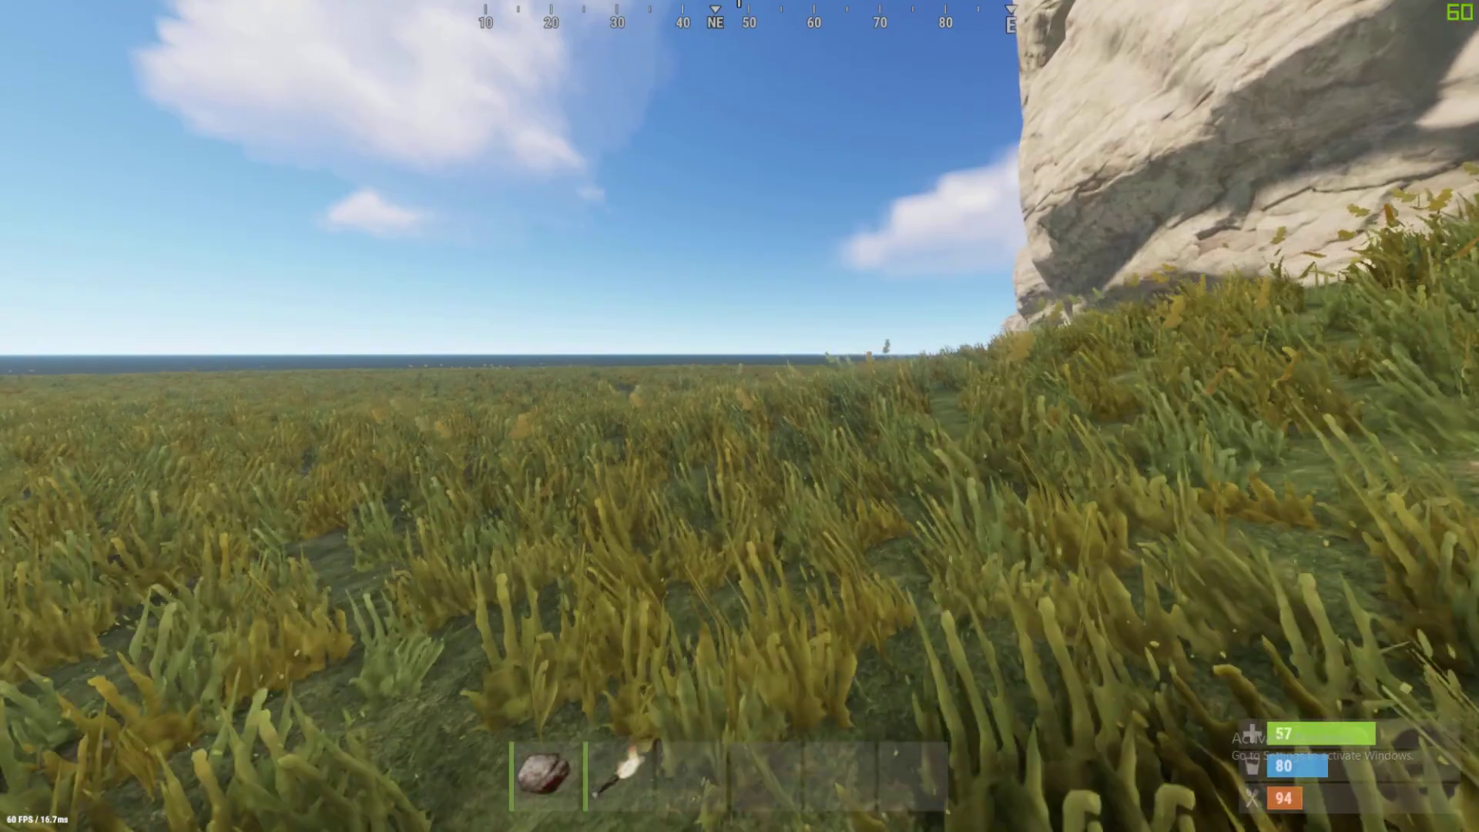
{"action": "key", "text": "w"}
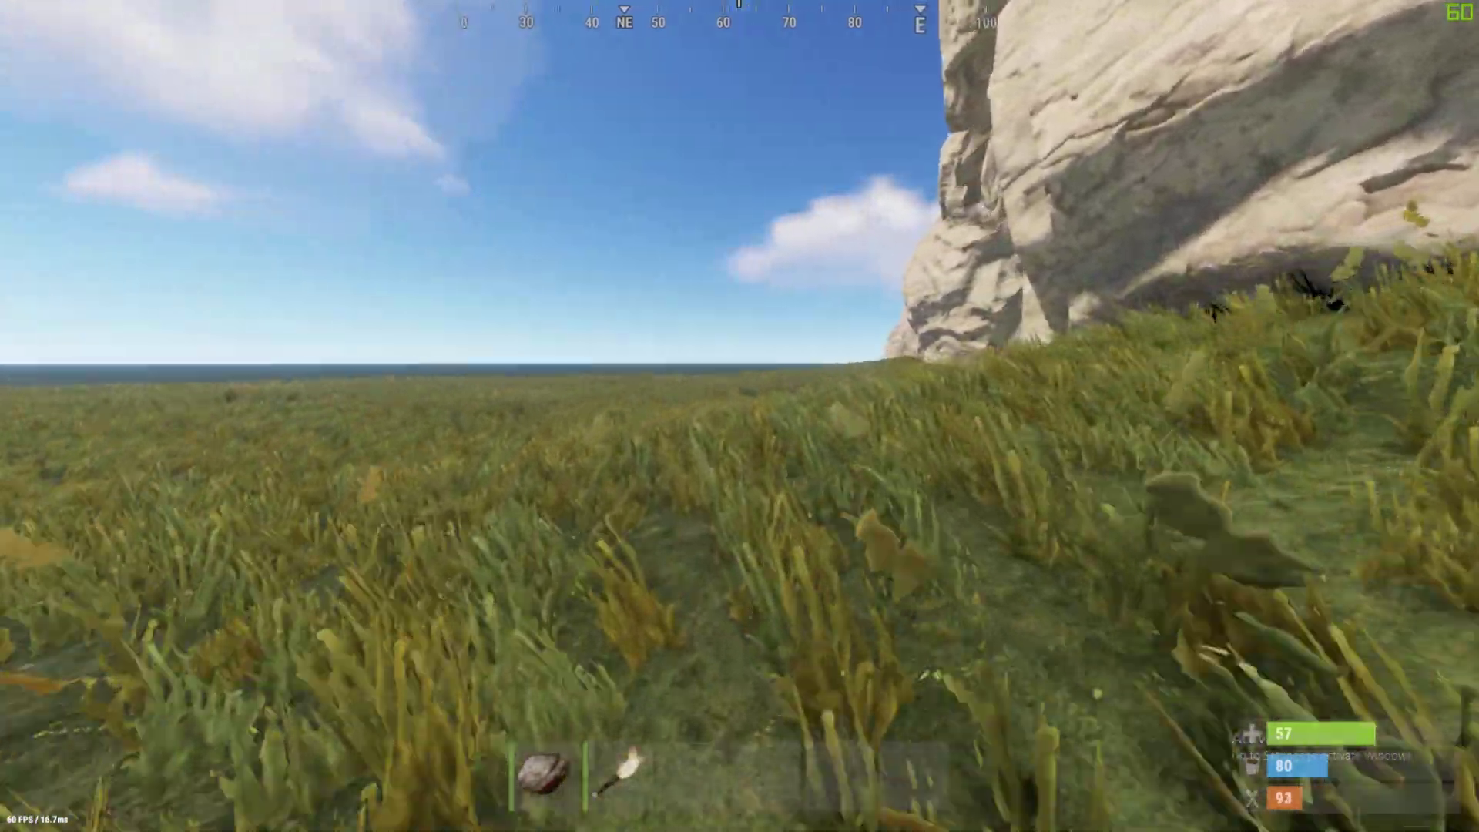
{"action": "key", "text": "w"}
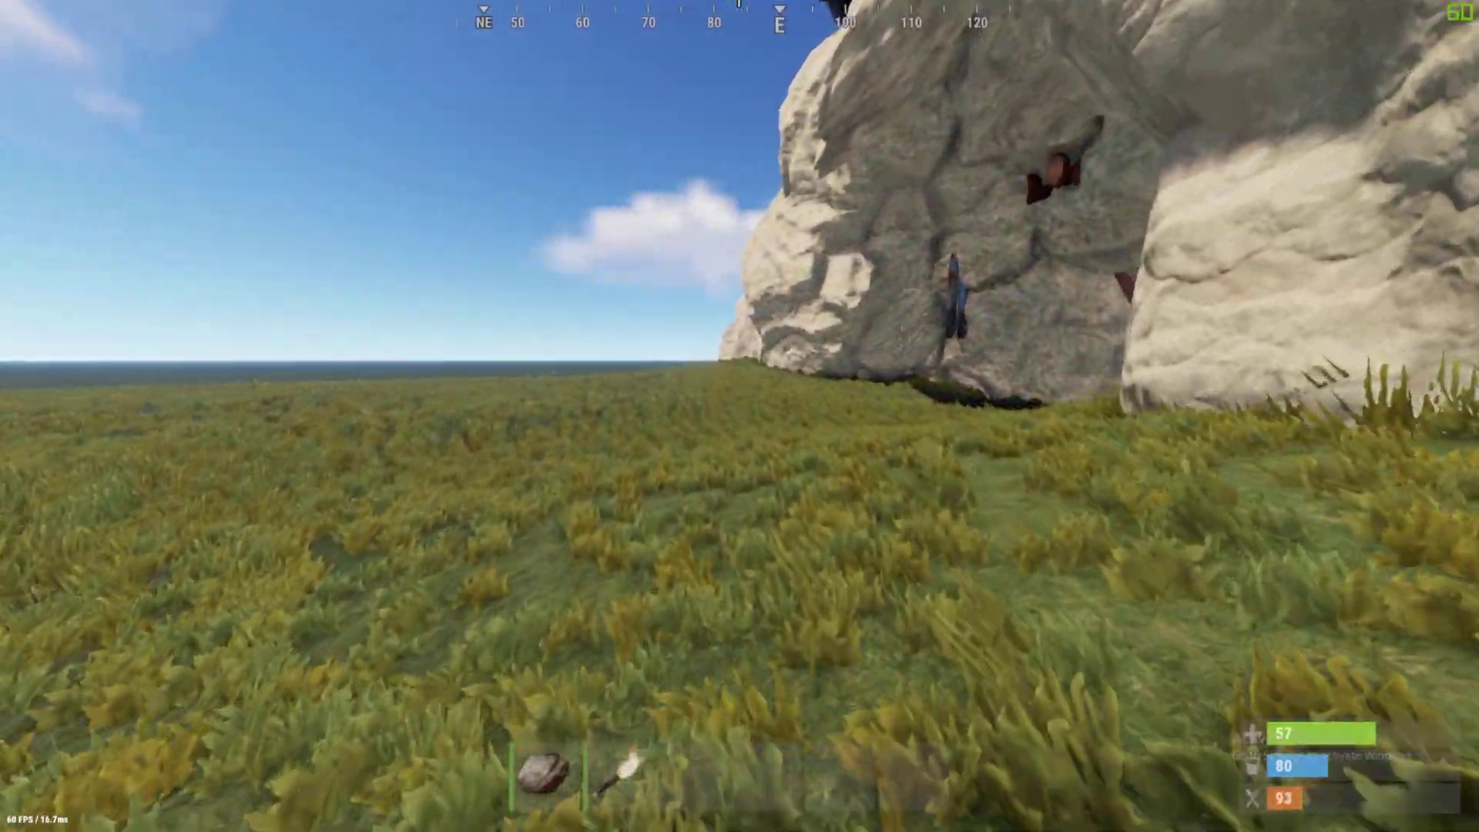
{"action": "key", "text": "w"}
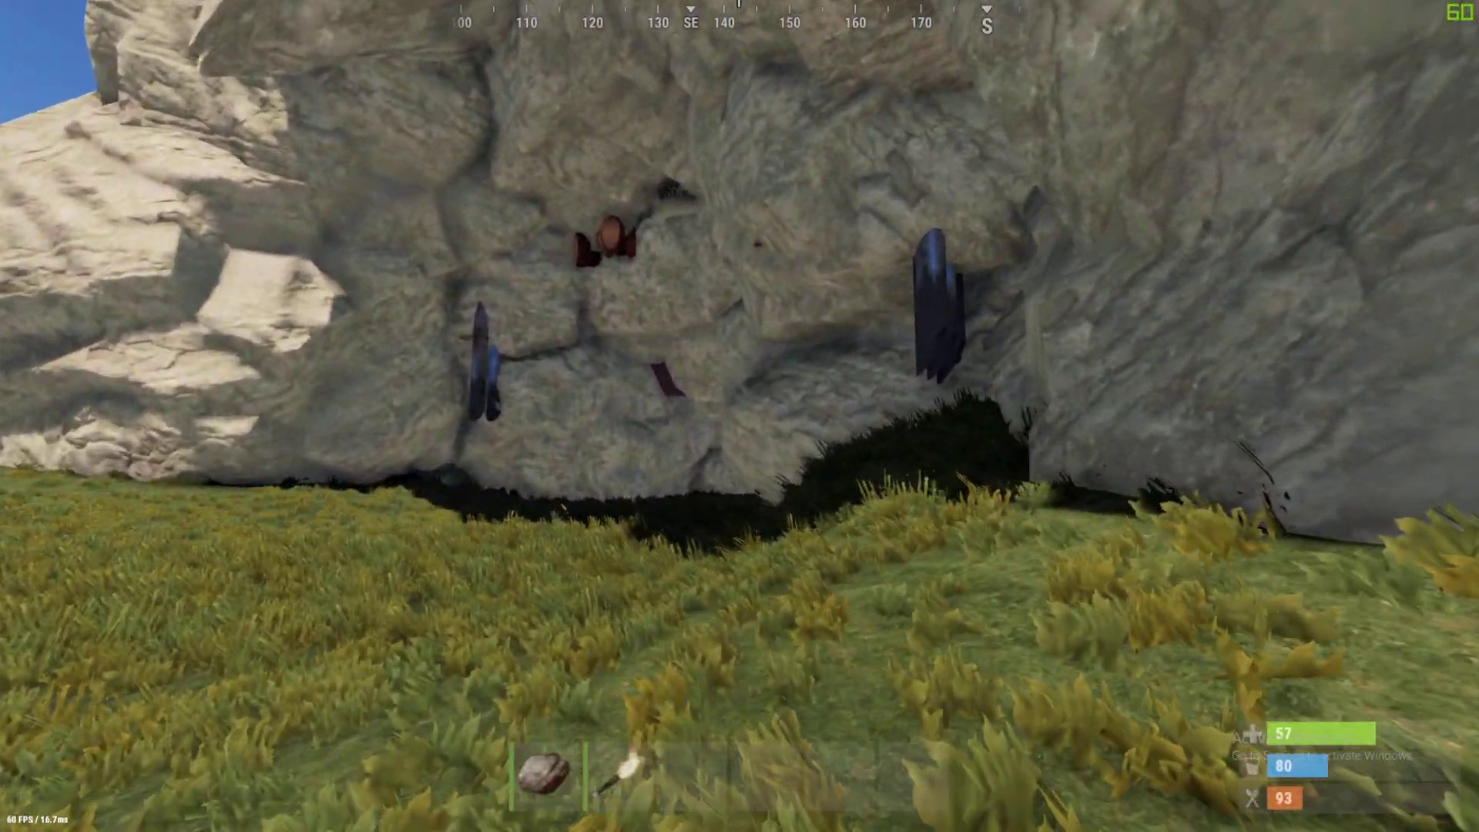
{"action": "key", "text": "s"}
{"action": "key", "text": "w"}
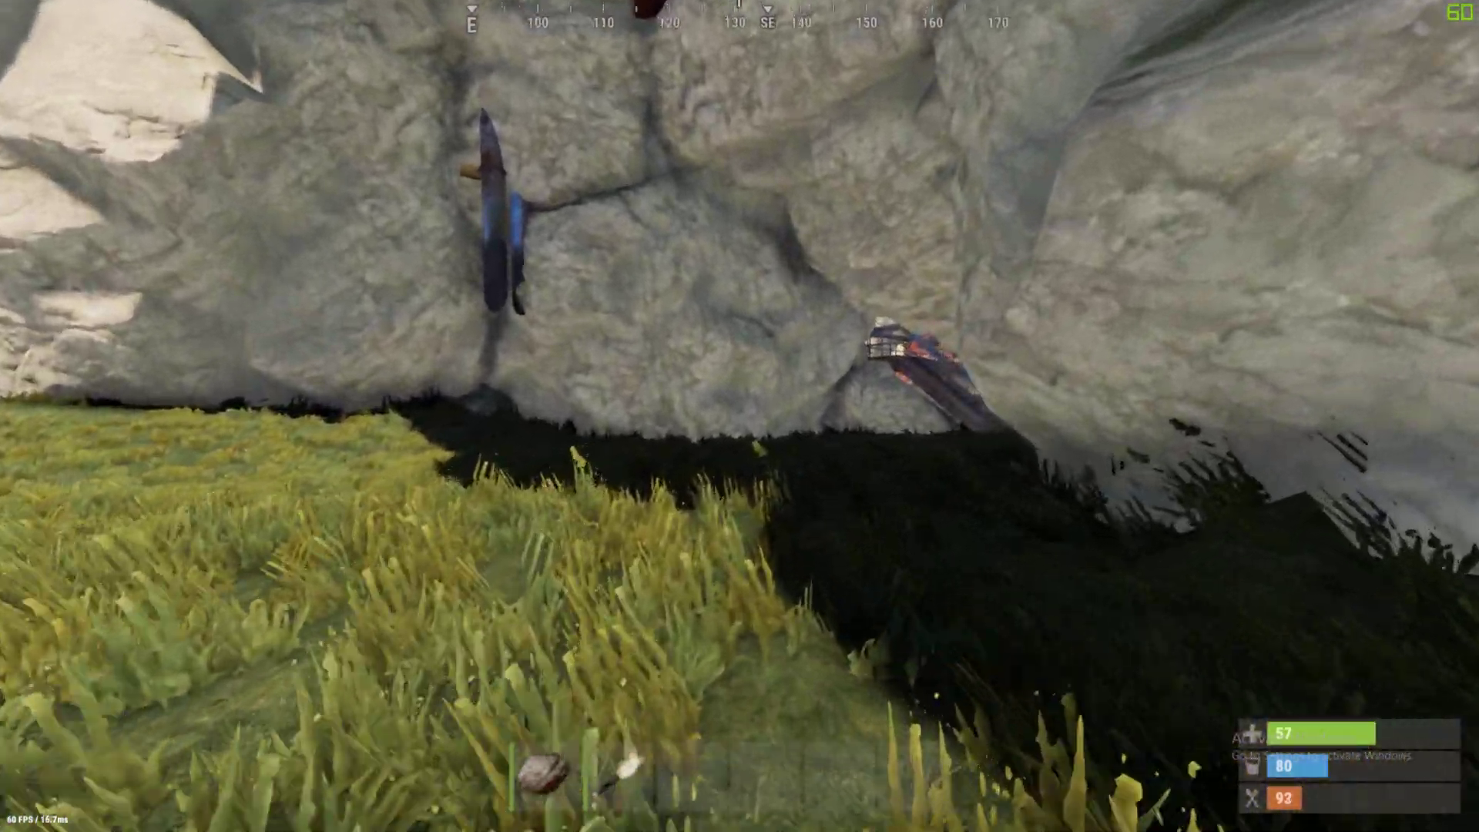
{"action": "key", "text": "w"}
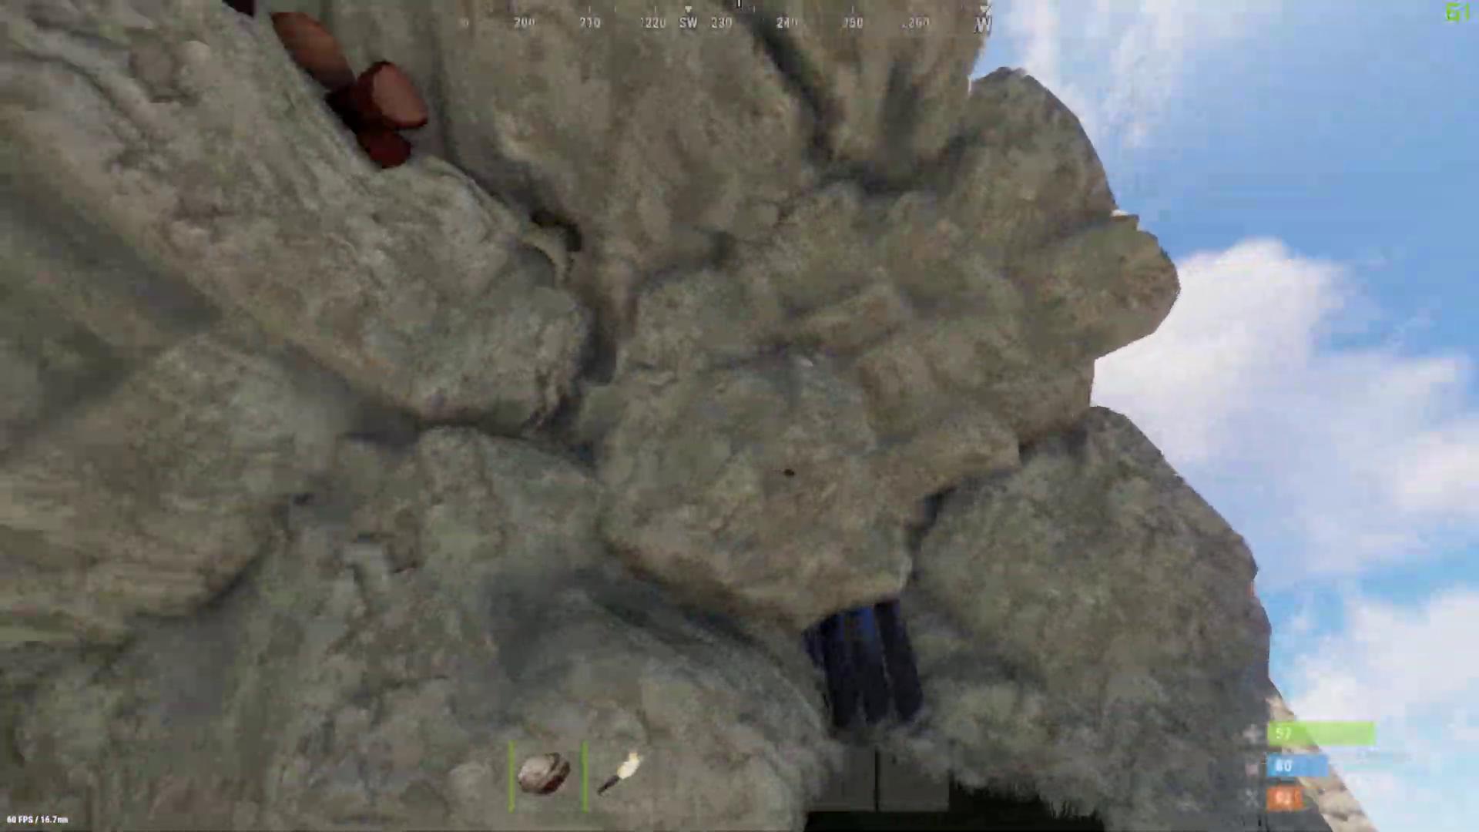
{"action": "key", "text": "w"}
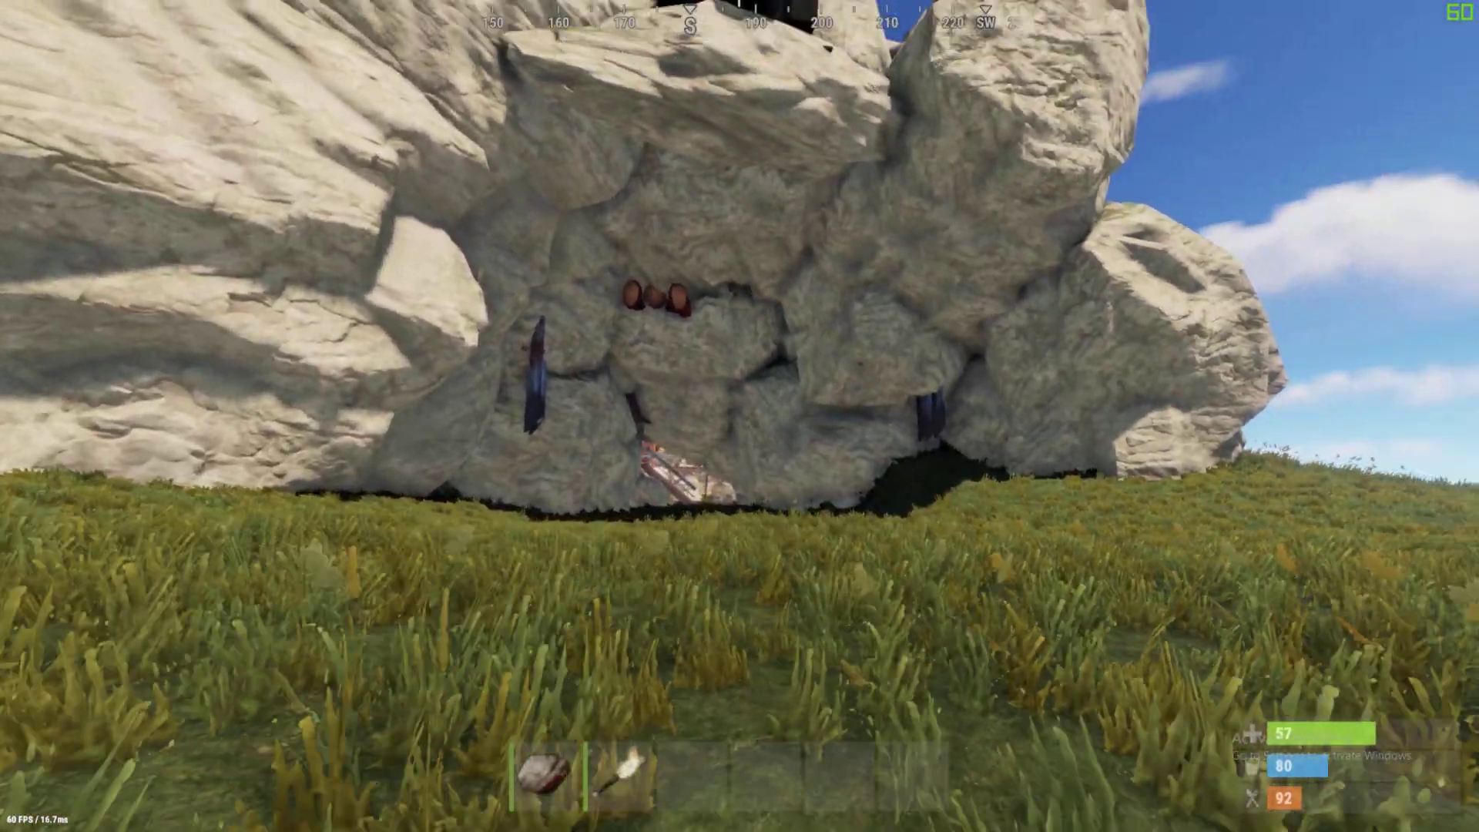
{"action": "mouse_move", "coordinate": [739, 416]}
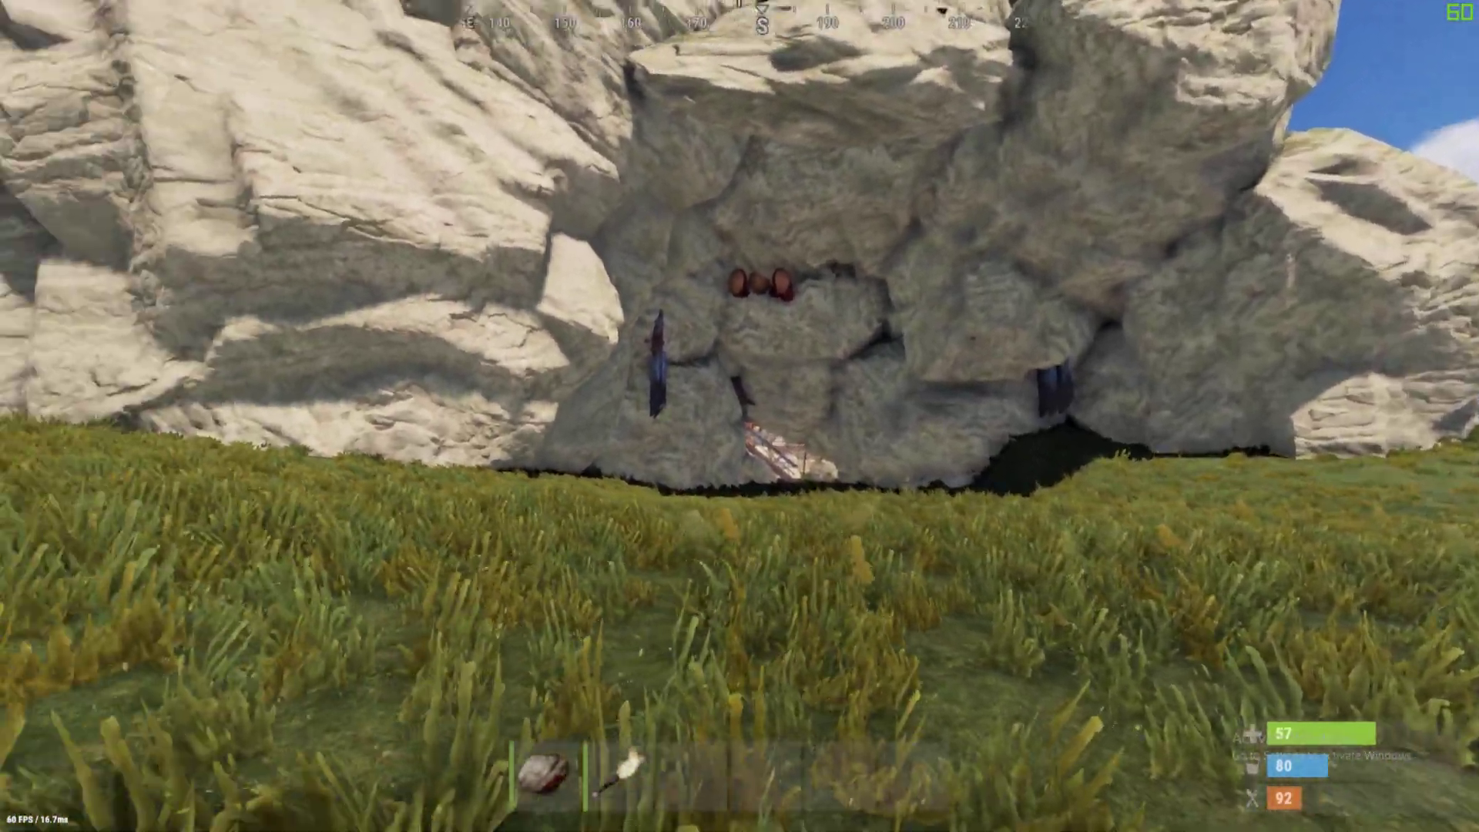
{"action": "key", "text": "w"}
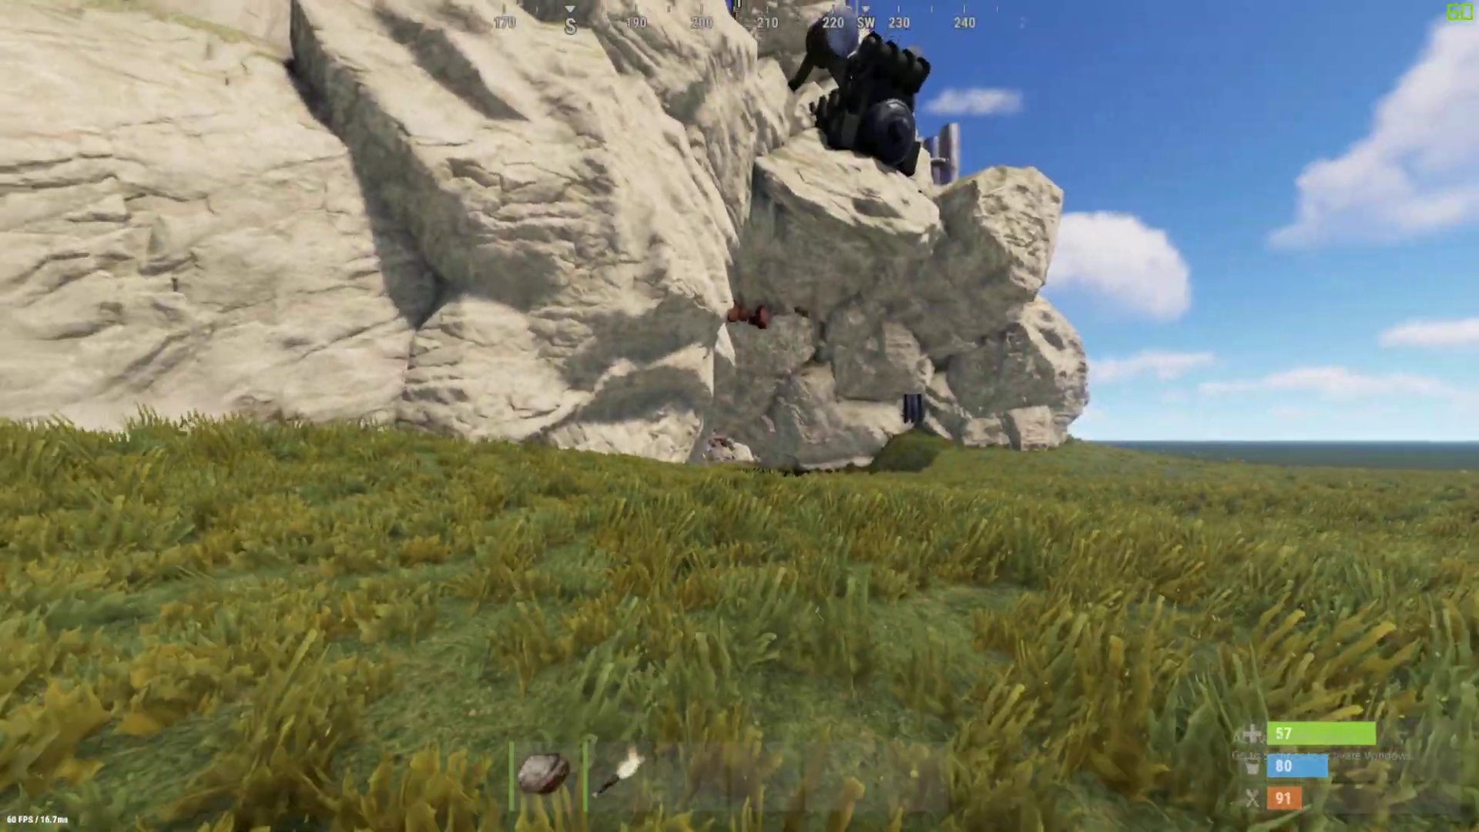
{"action": "key", "text": "d"}
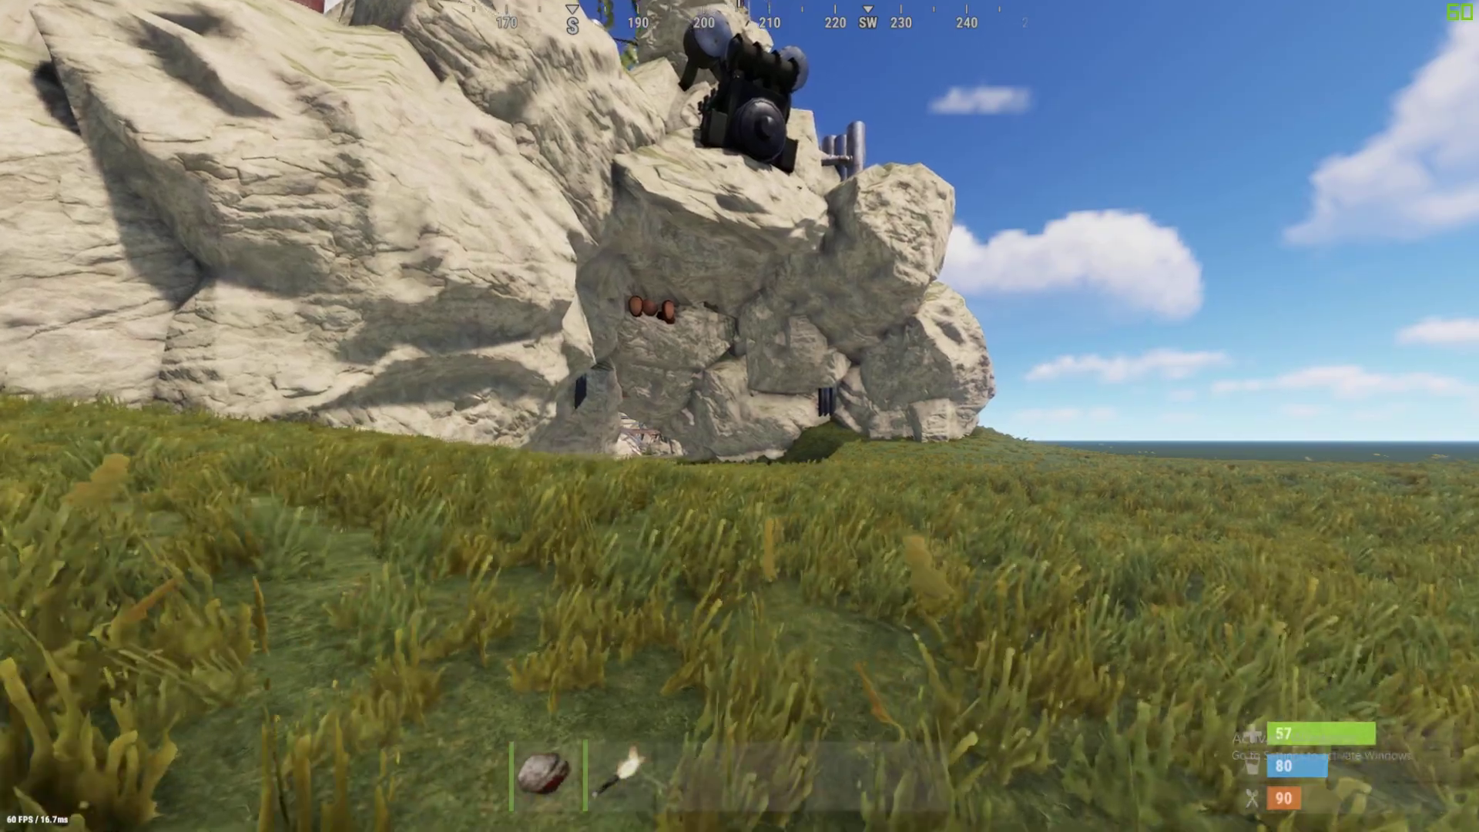
{"action": "key", "text": "d"}
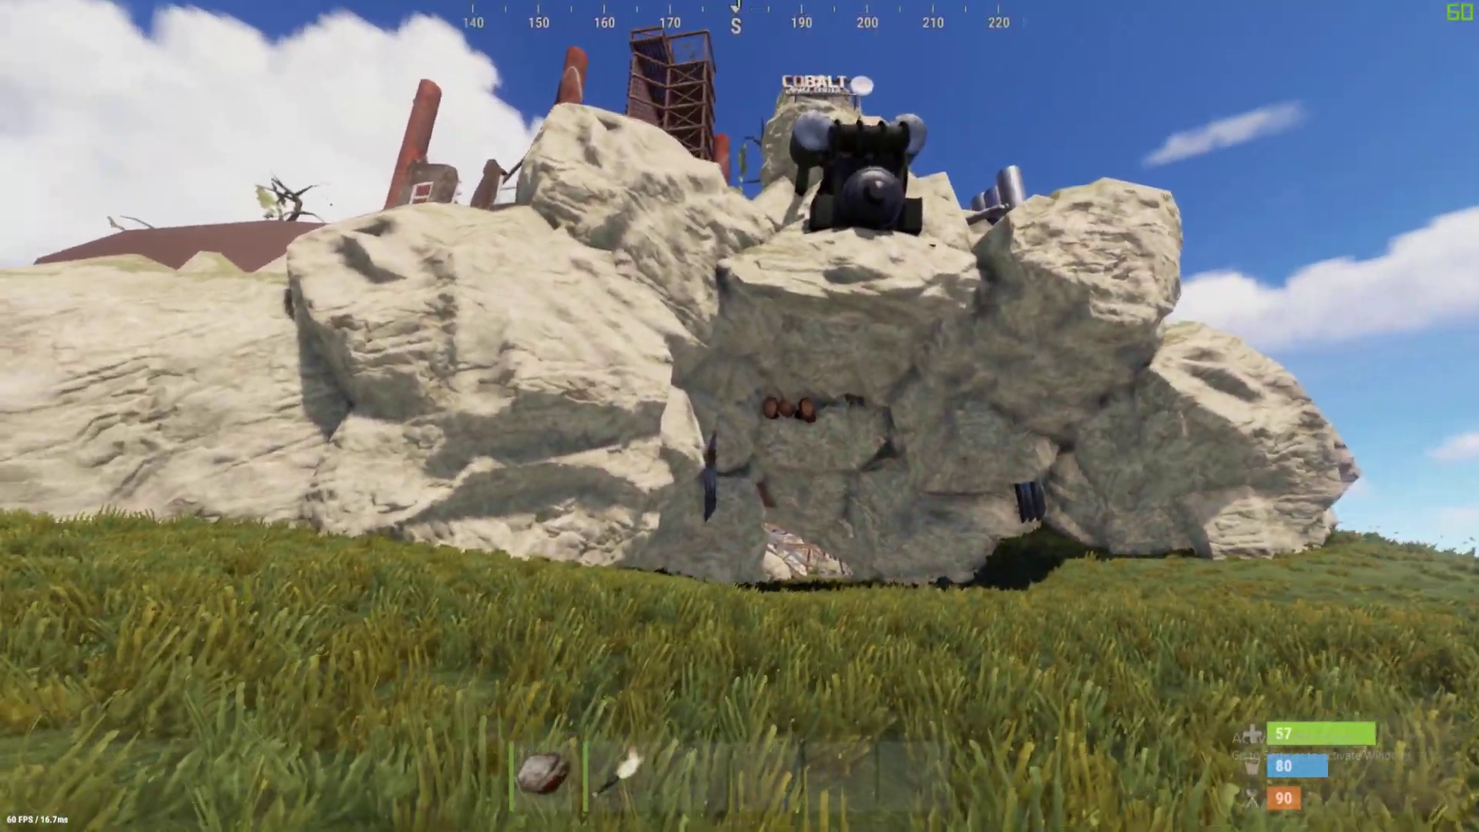
{"action": "key", "text": "d"}
{"action": "key", "text": "w"}
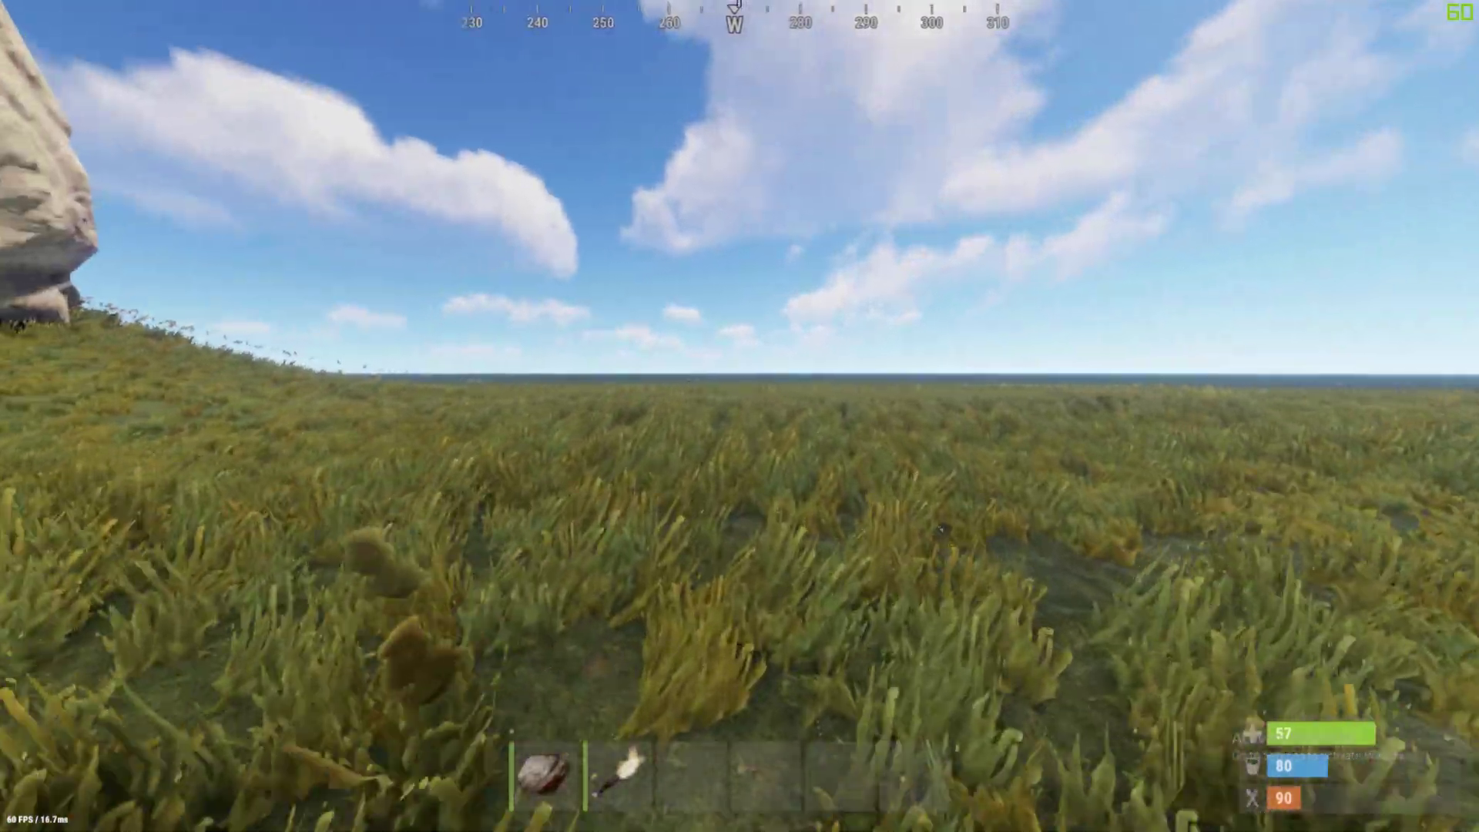
{"action": "key", "text": "s"}
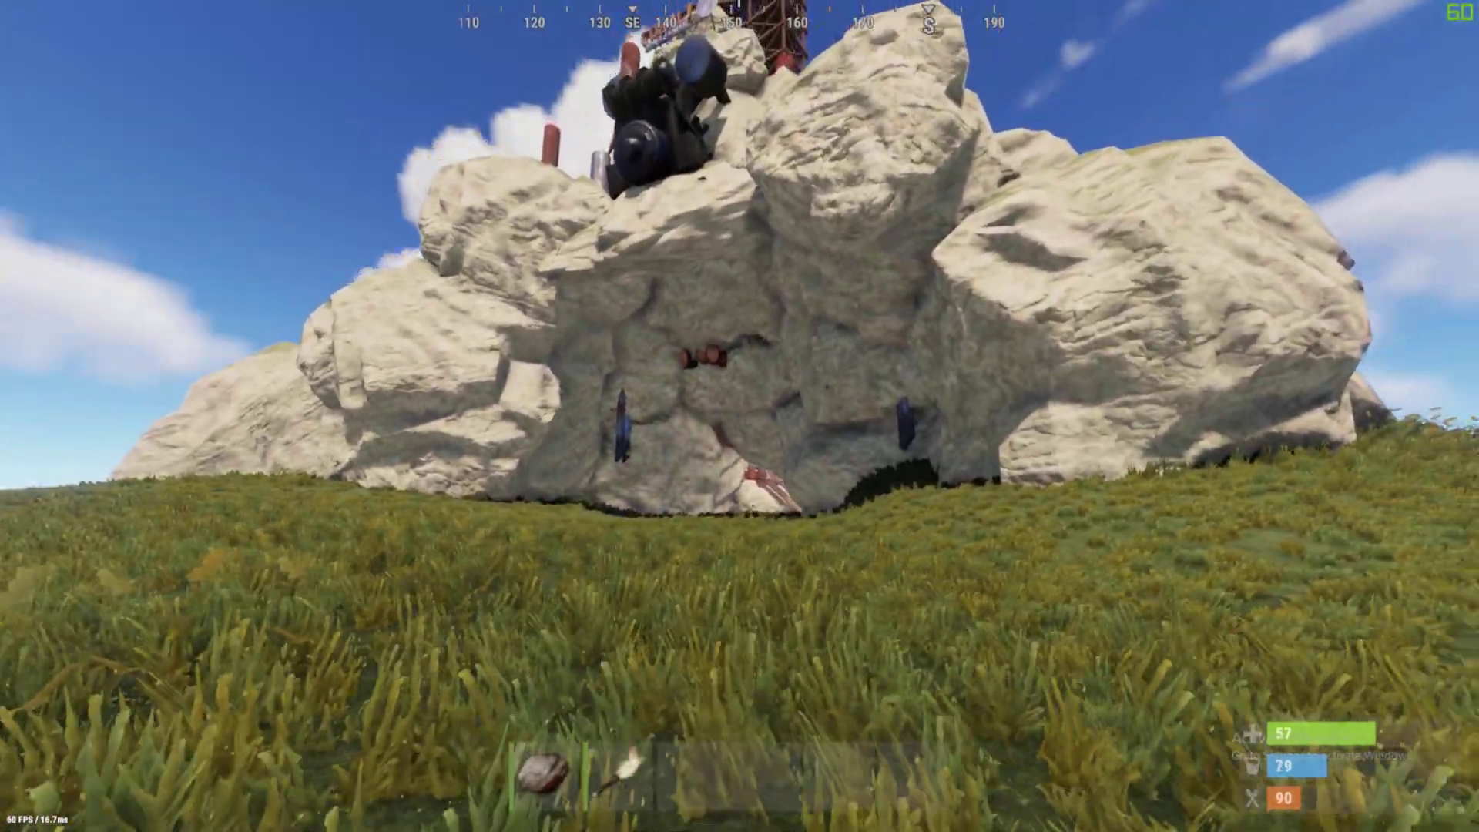
{"action": "key", "text": "w"}
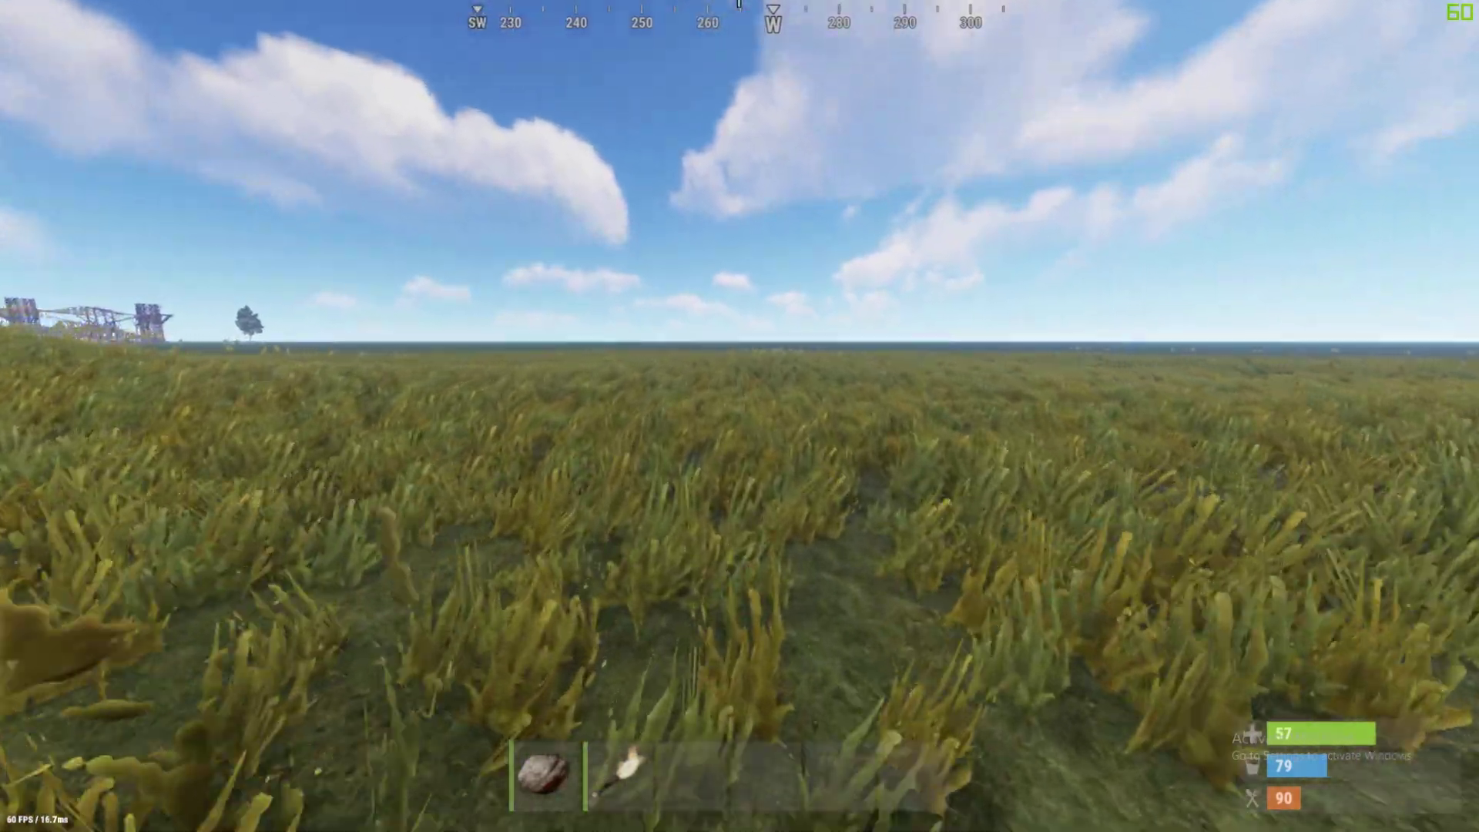
{"action": "key", "text": "w"}
{"action": "key", "text": "w"}
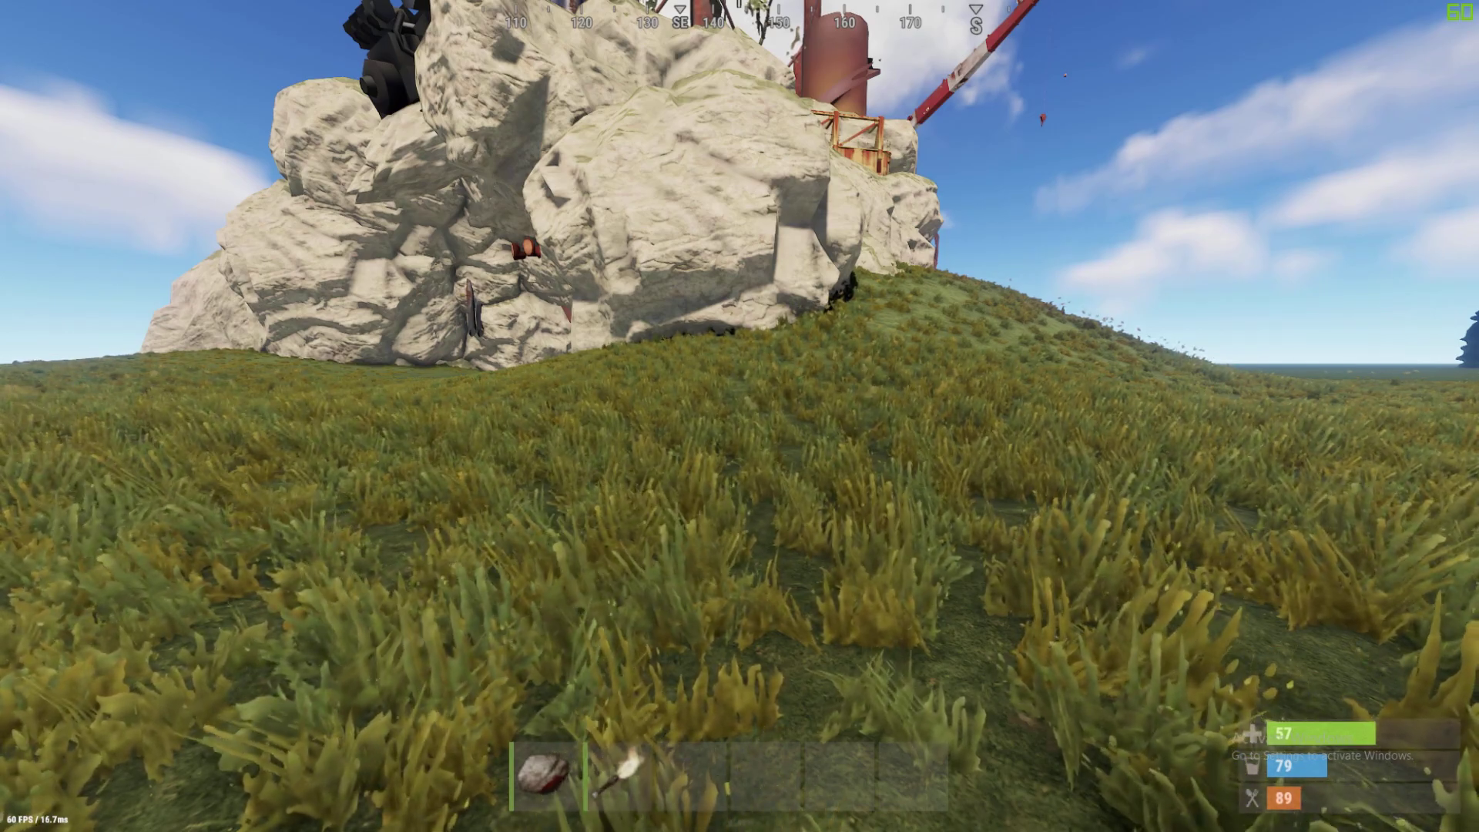
Step: Walk around the grassy side of the rock-covered monument to inspect the custom map's changes from further angles
{"action": "key", "text": "w"}
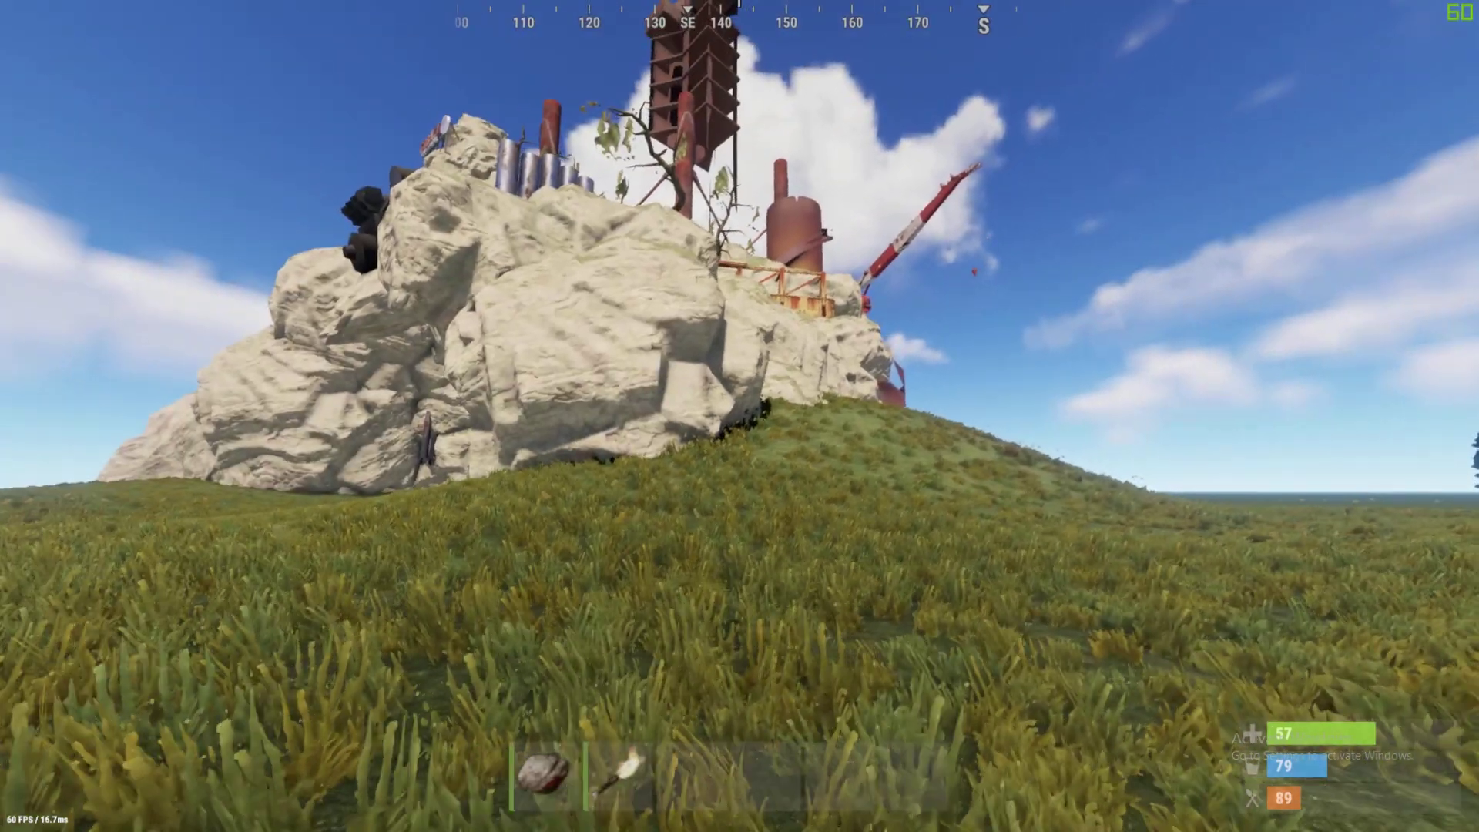
{"action": "key", "text": "w"}
{"action": "key", "text": "w"}
{"action": "key", "text": "d"}
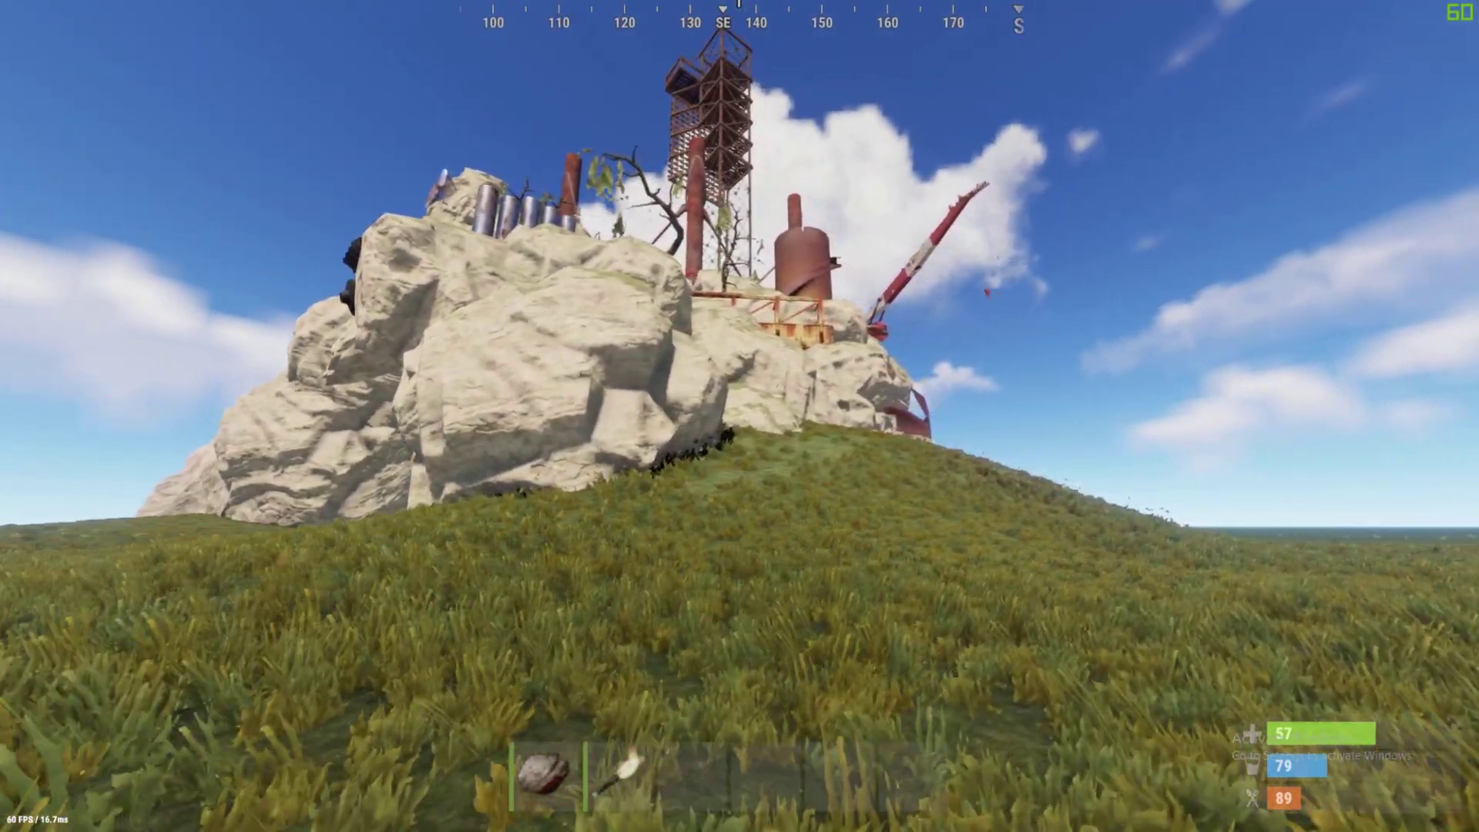
{"action": "key", "text": "w"}
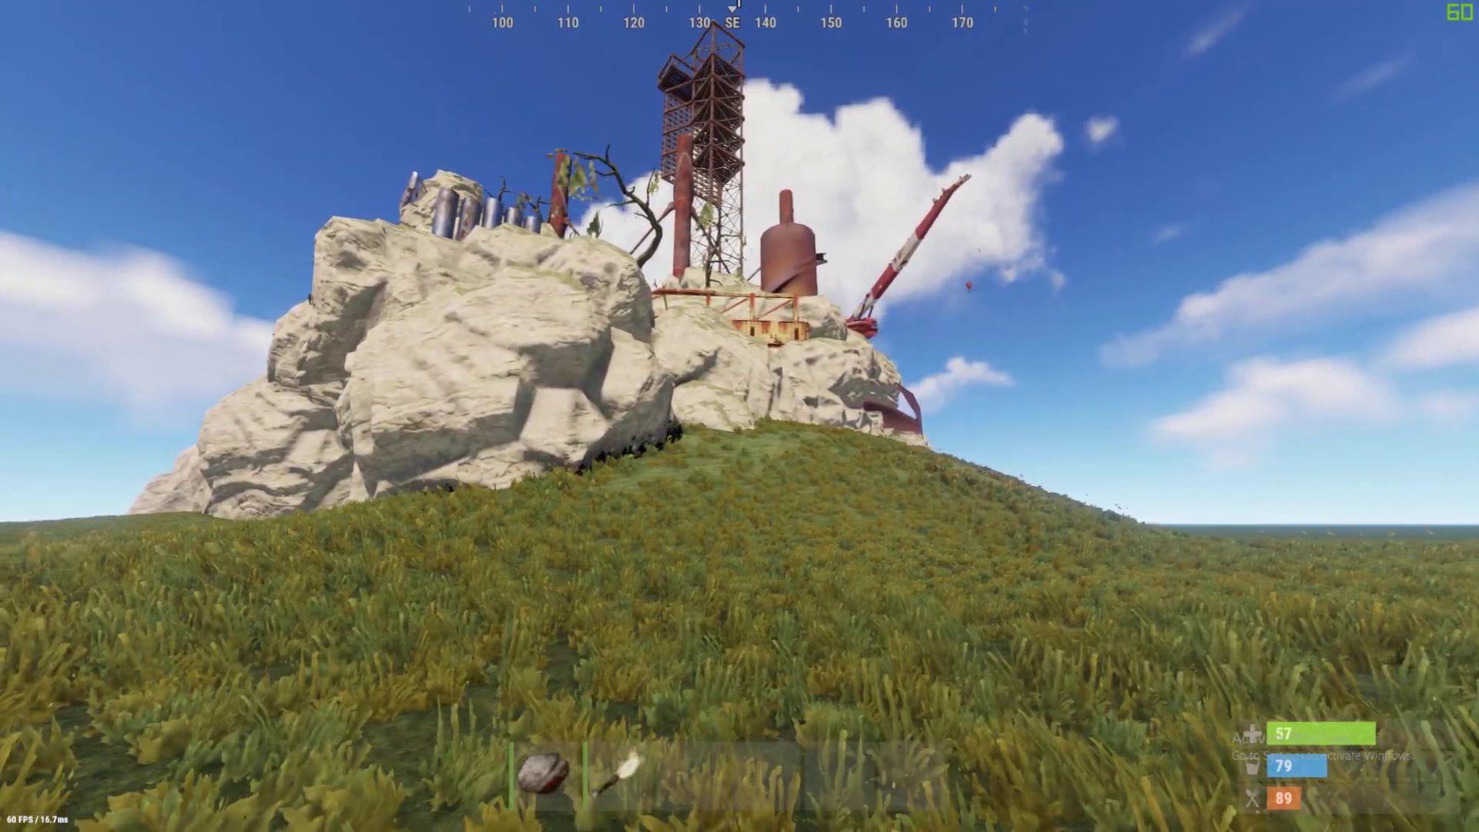
{"action": "key", "text": "w"}
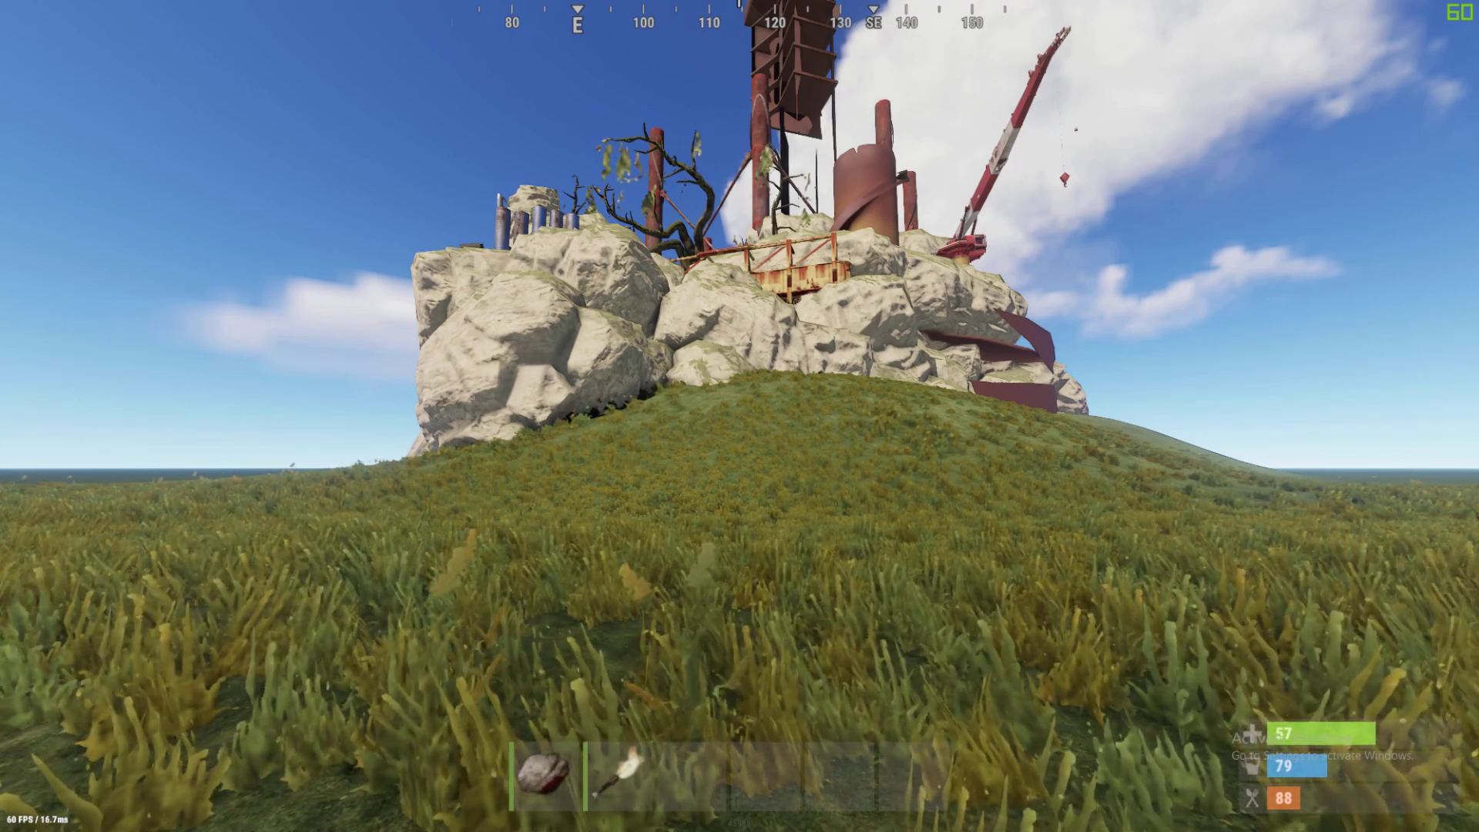
{"action": "key", "text": "w"}
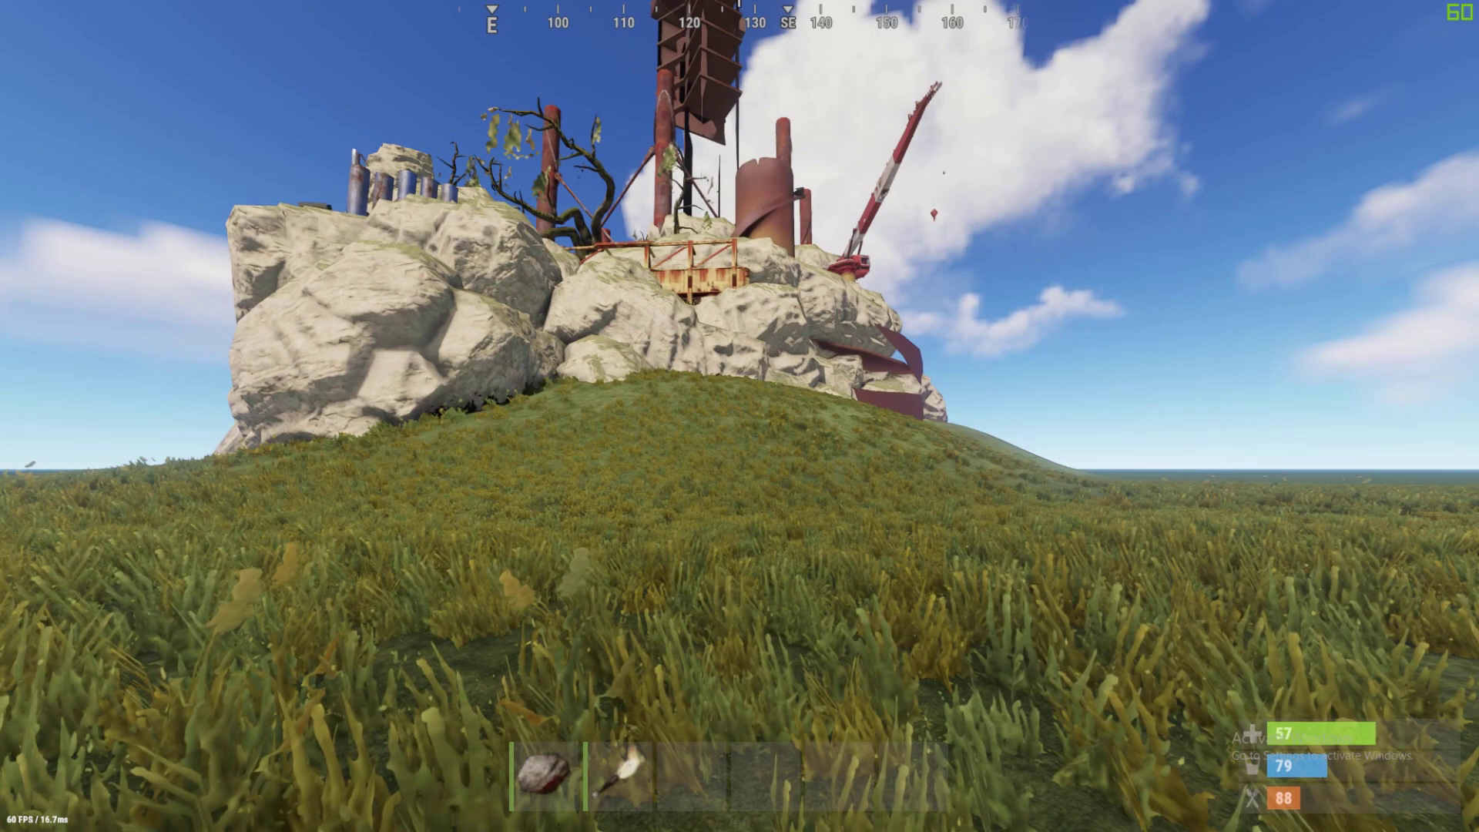
Step: Open the Start Server File mymap1 batch file for editing and select the local mymap2.map path in its levelurl value
{"action": "key", "text": "F1"}
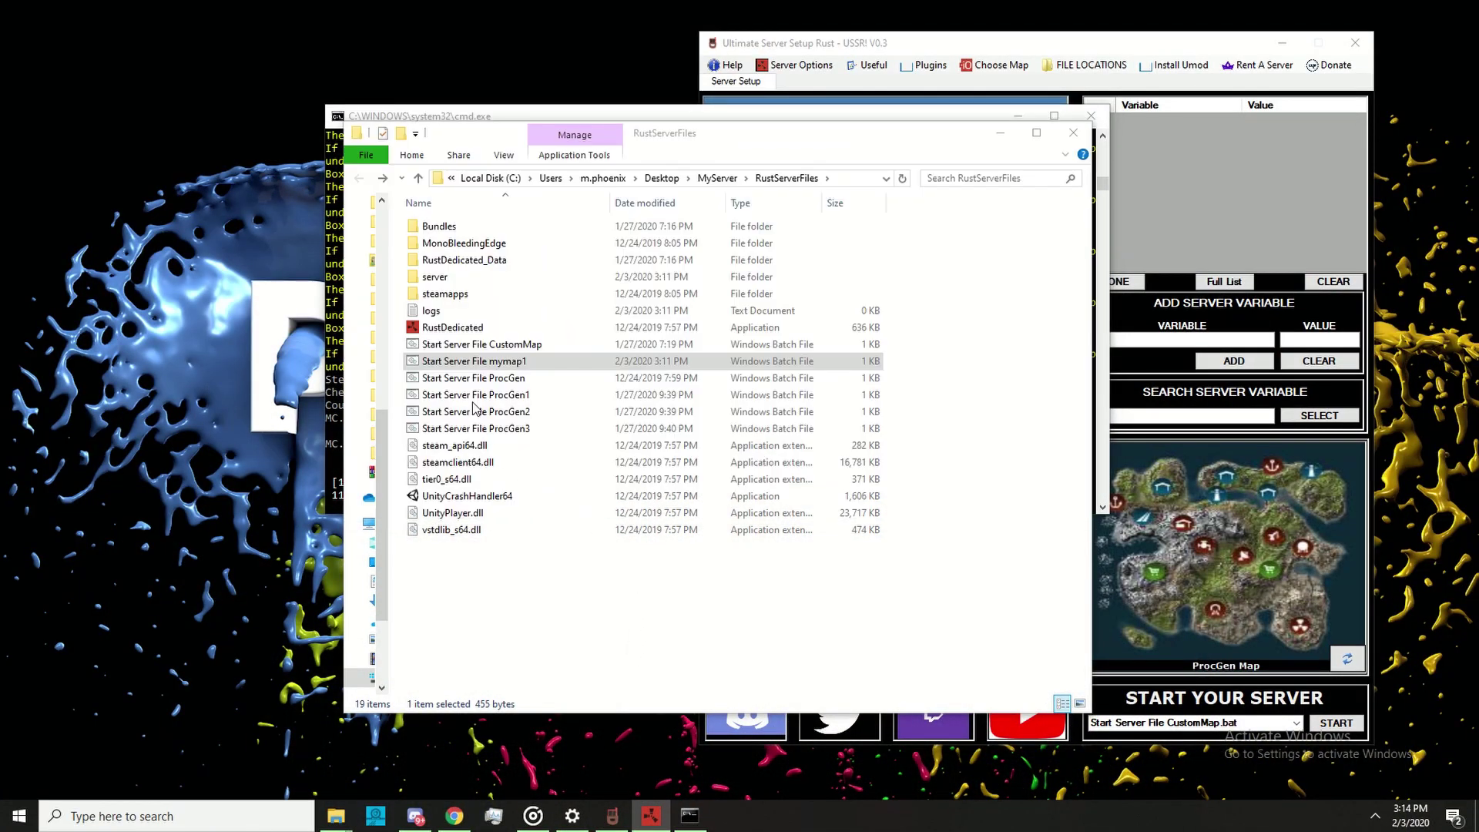
{"action": "right_click", "coordinate": [483, 361]}
{"action": "left_click", "coordinate": [523, 324]}
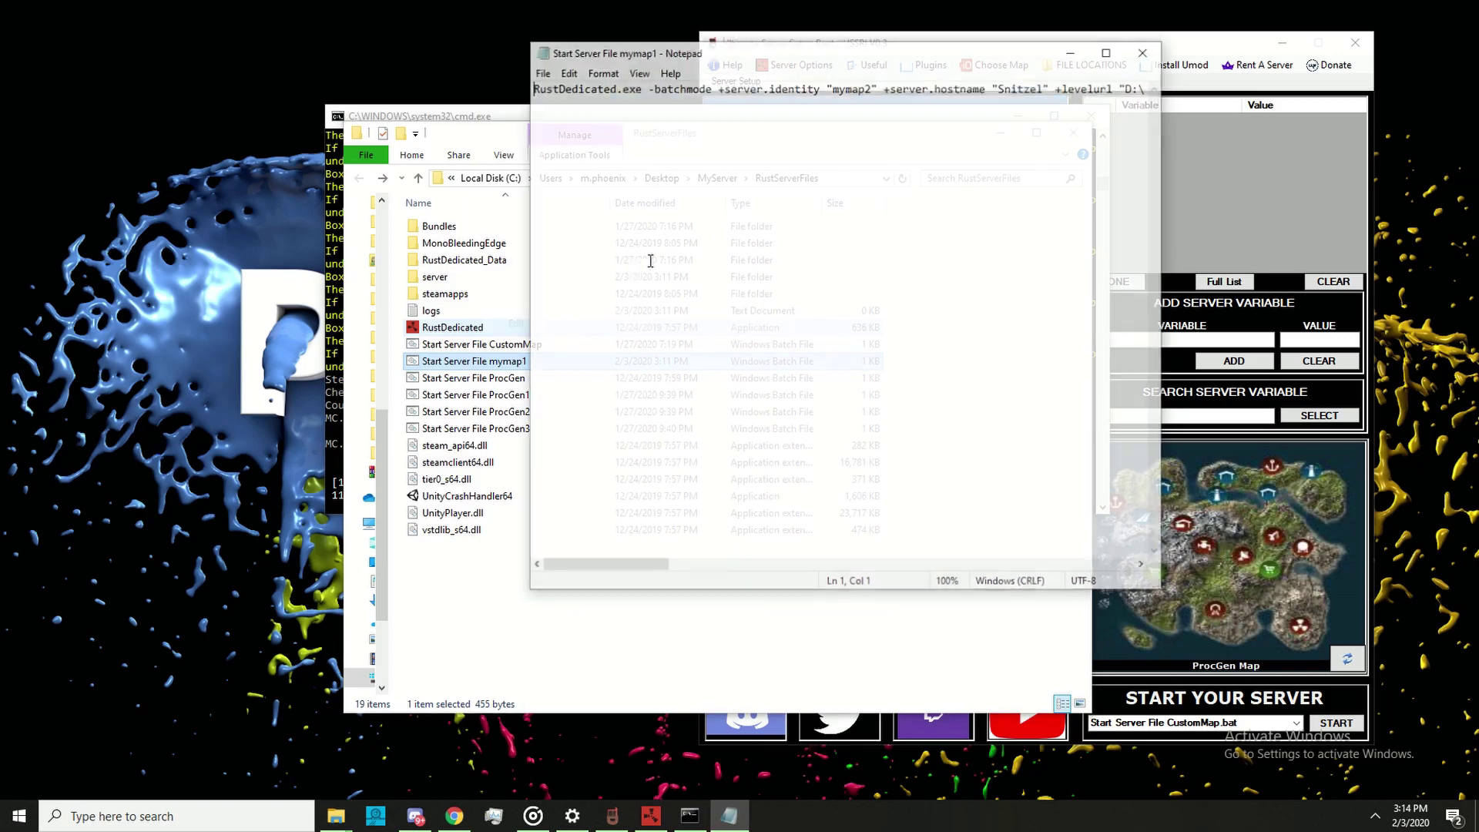
{"action": "left_click_drag", "start_coordinate": [621, 566], "coordinate": [693, 563]}
{"action": "left_click_drag", "start_coordinate": [701, 87], "coordinate": [1032, 98]}
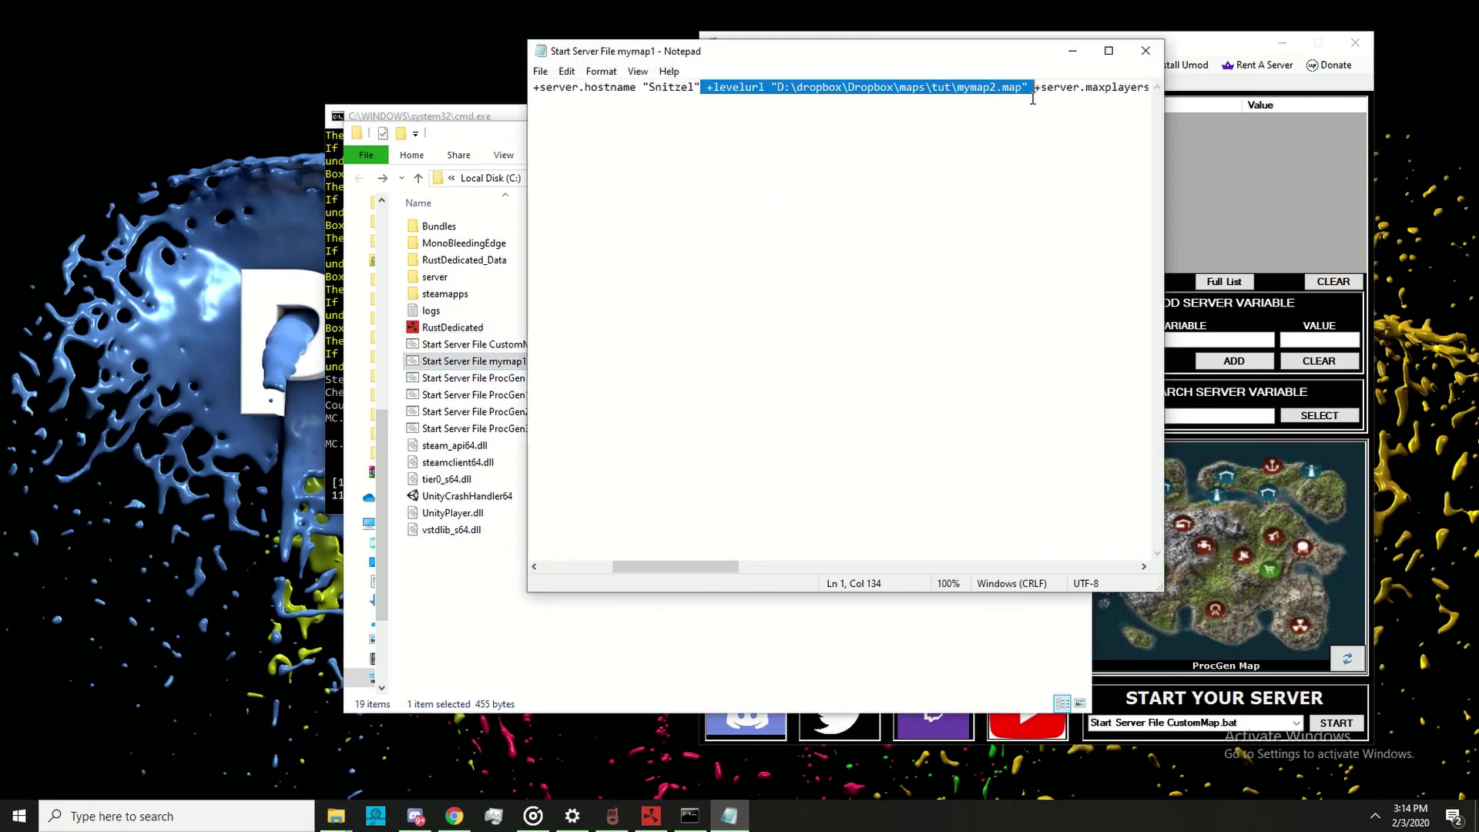
{"action": "left_click_drag", "start_coordinate": [777, 89], "coordinate": [1022, 93]}
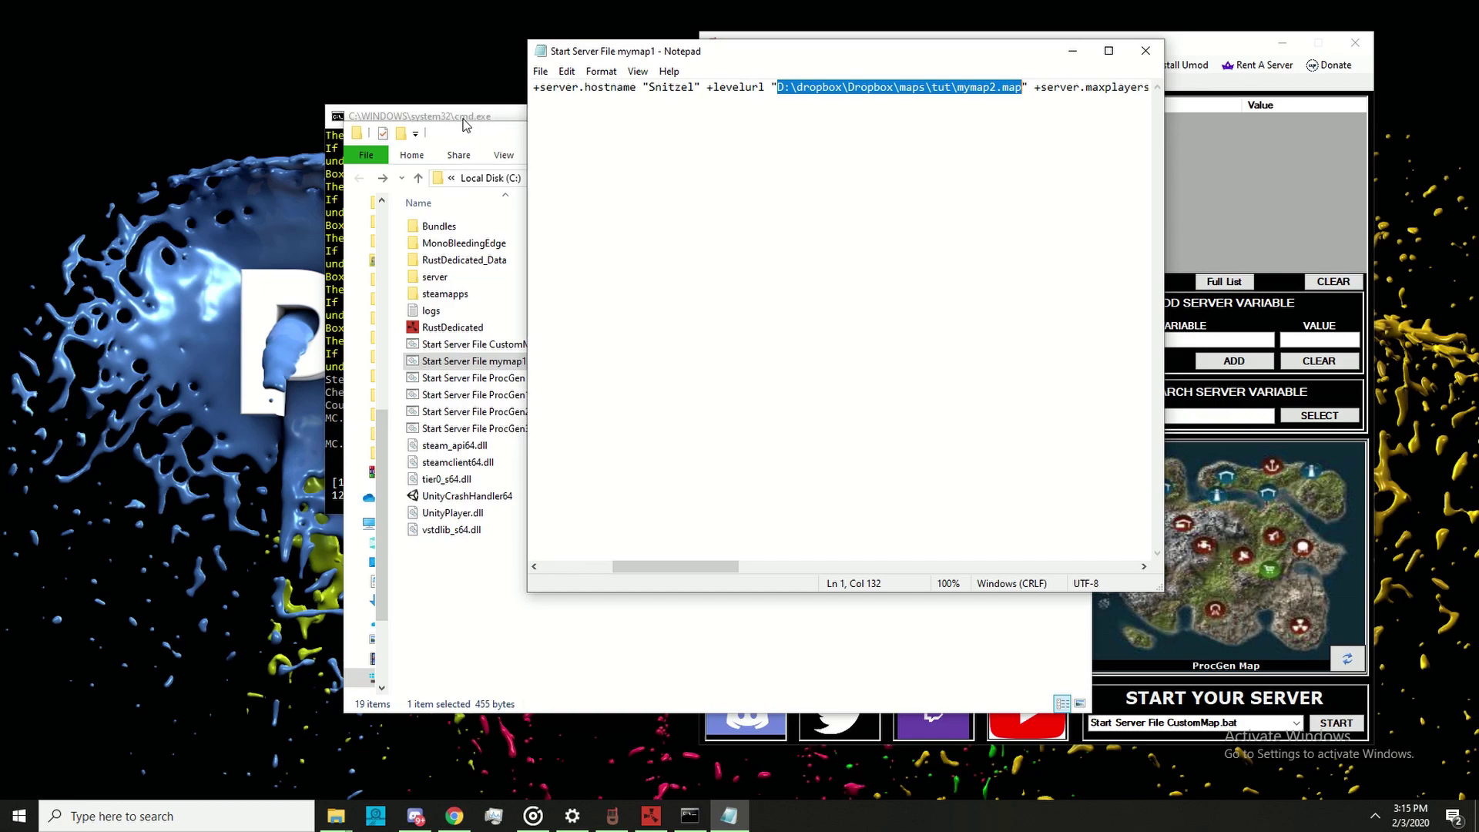
Step: Close the running server's command window and open the Dropbox maps\tut folder to check the sync status of mymap2.map
{"action": "left_click", "coordinate": [510, 120]}
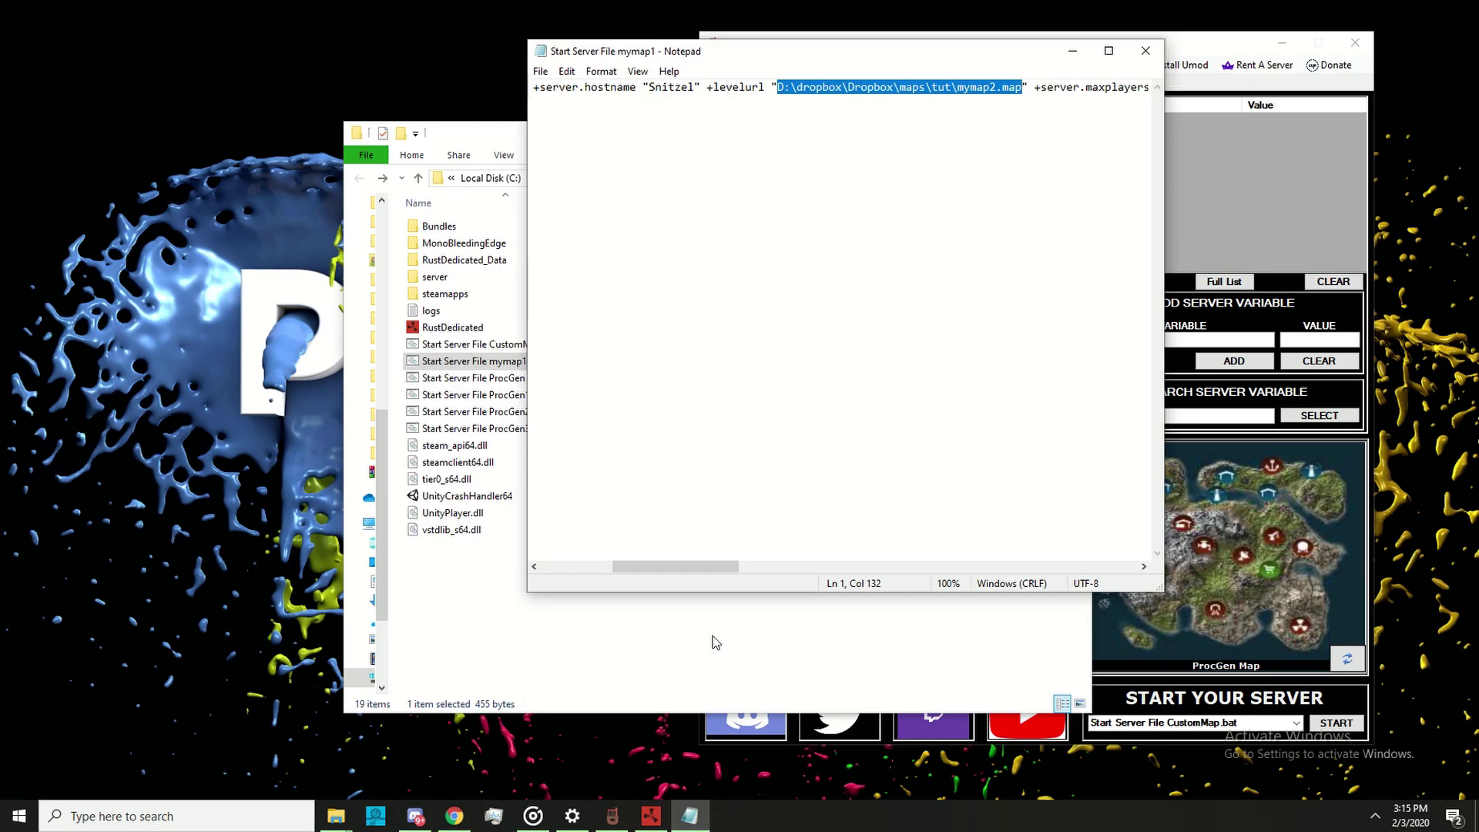
{"action": "key", "text": "super"}
{"action": "type", "text": "drop"}
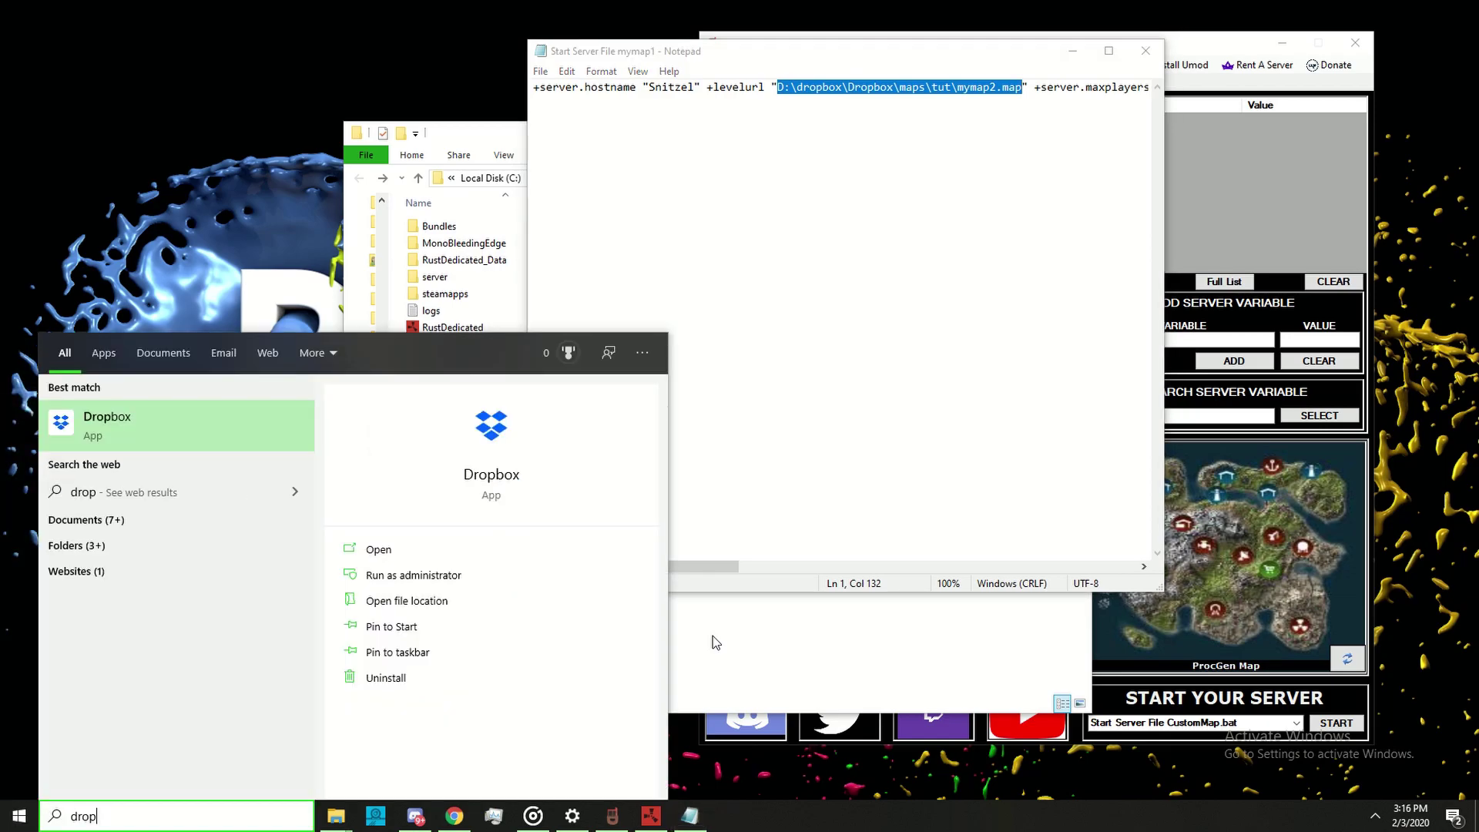
{"action": "key", "text": "Return"}
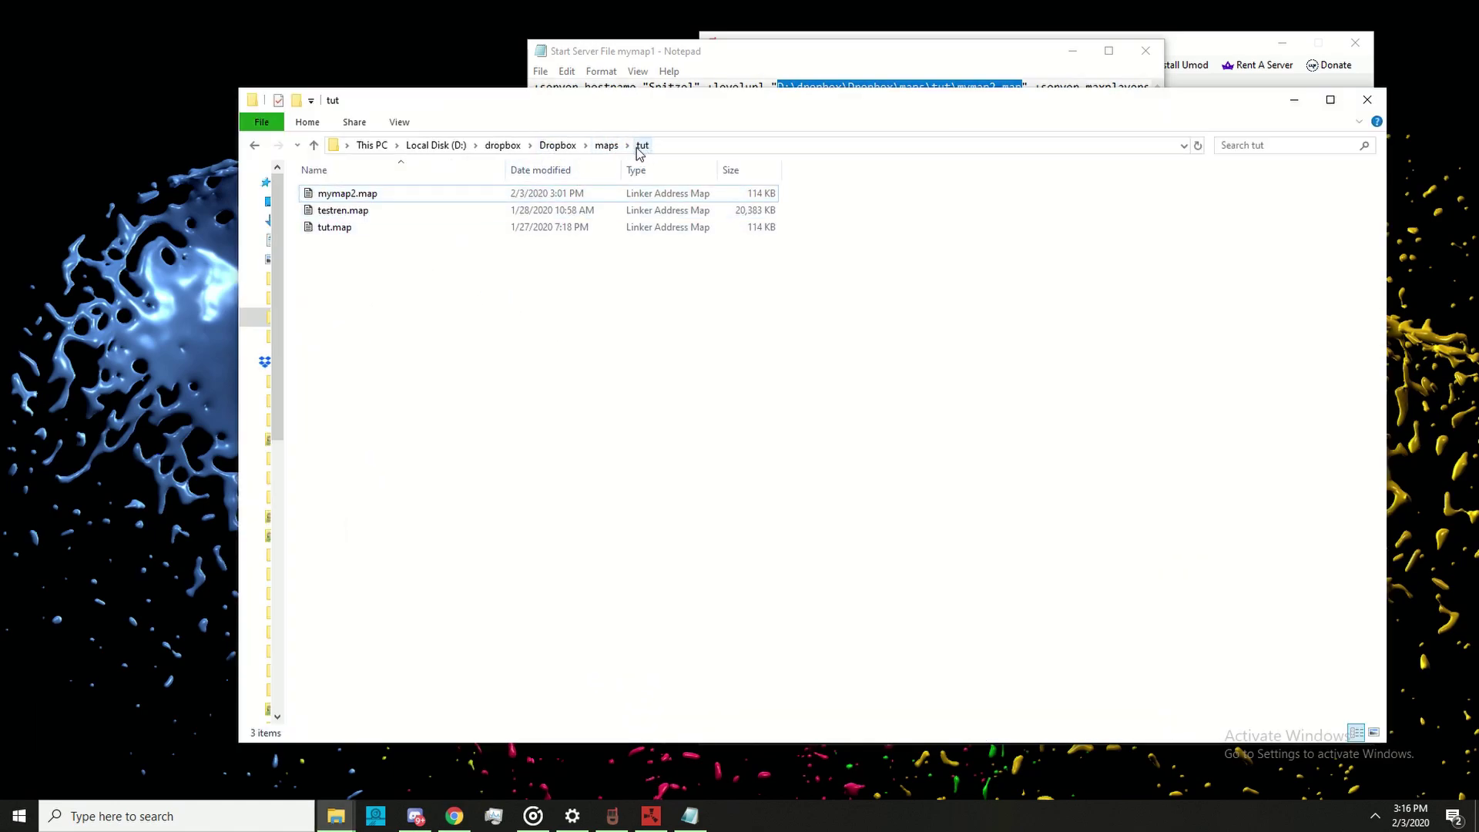
{"action": "left_click", "coordinate": [315, 193]}
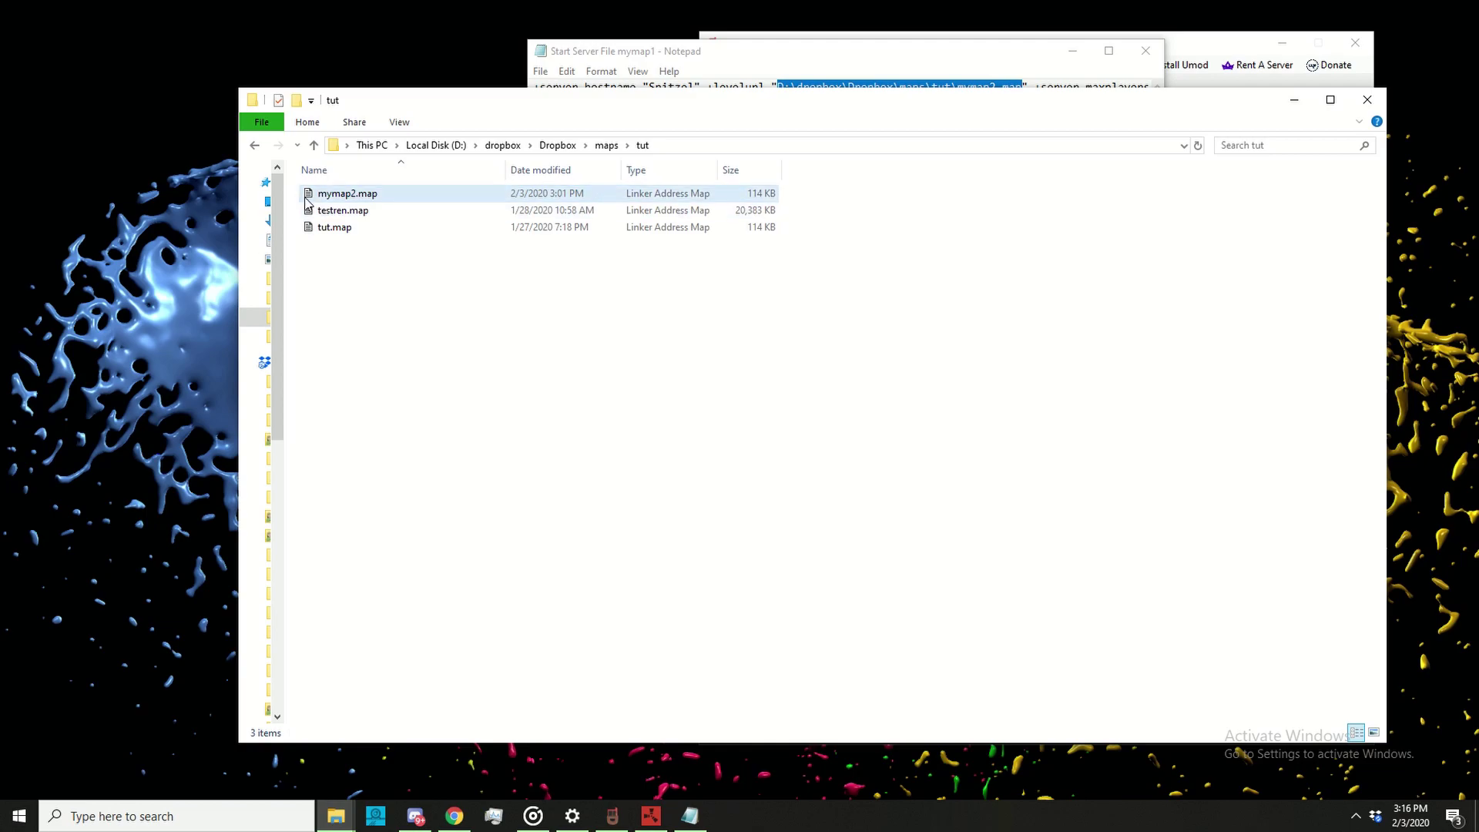
{"action": "left_click", "coordinate": [313, 204]}
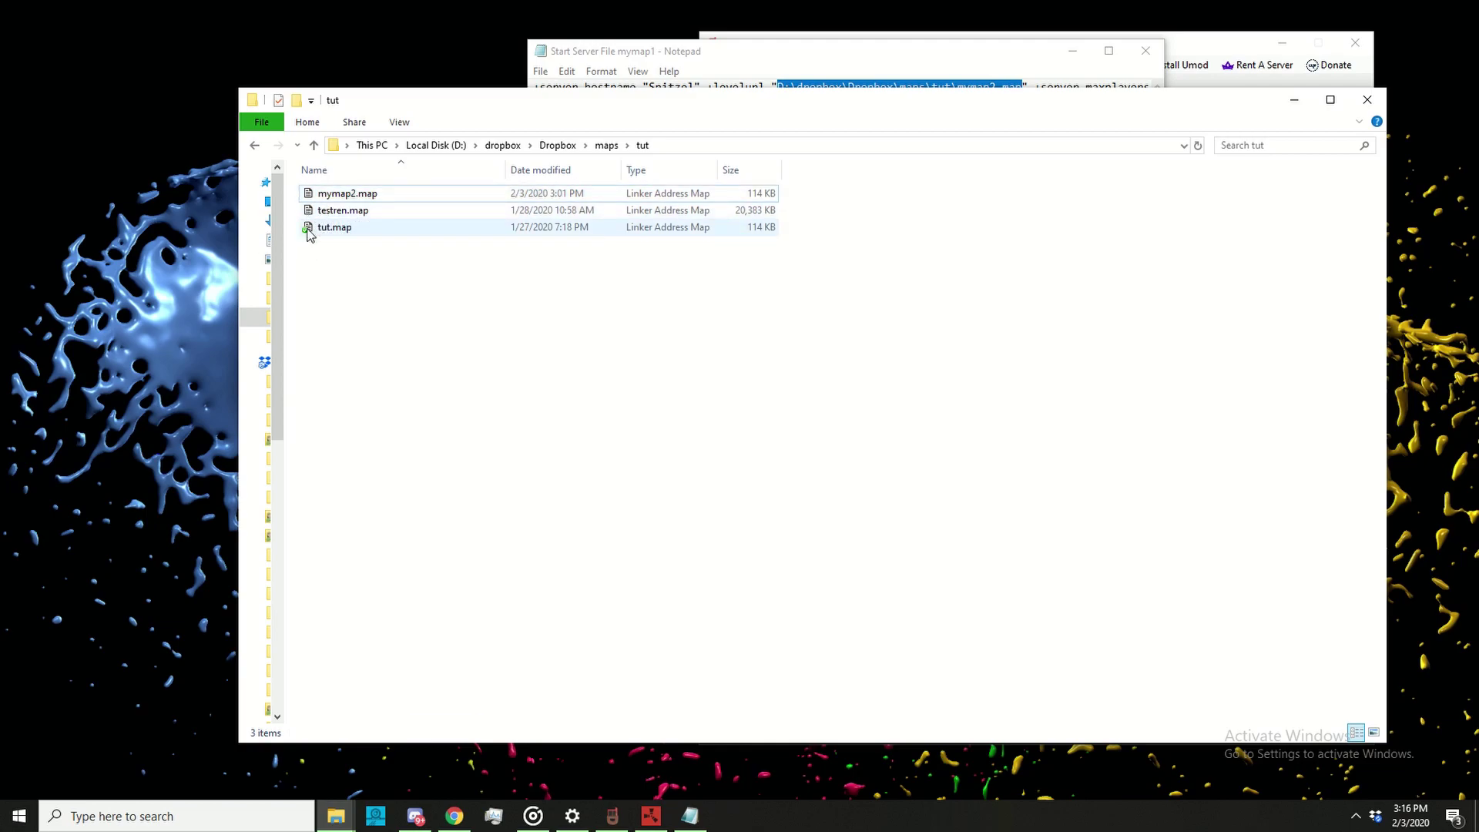
{"action": "left_click", "coordinate": [313, 193]}
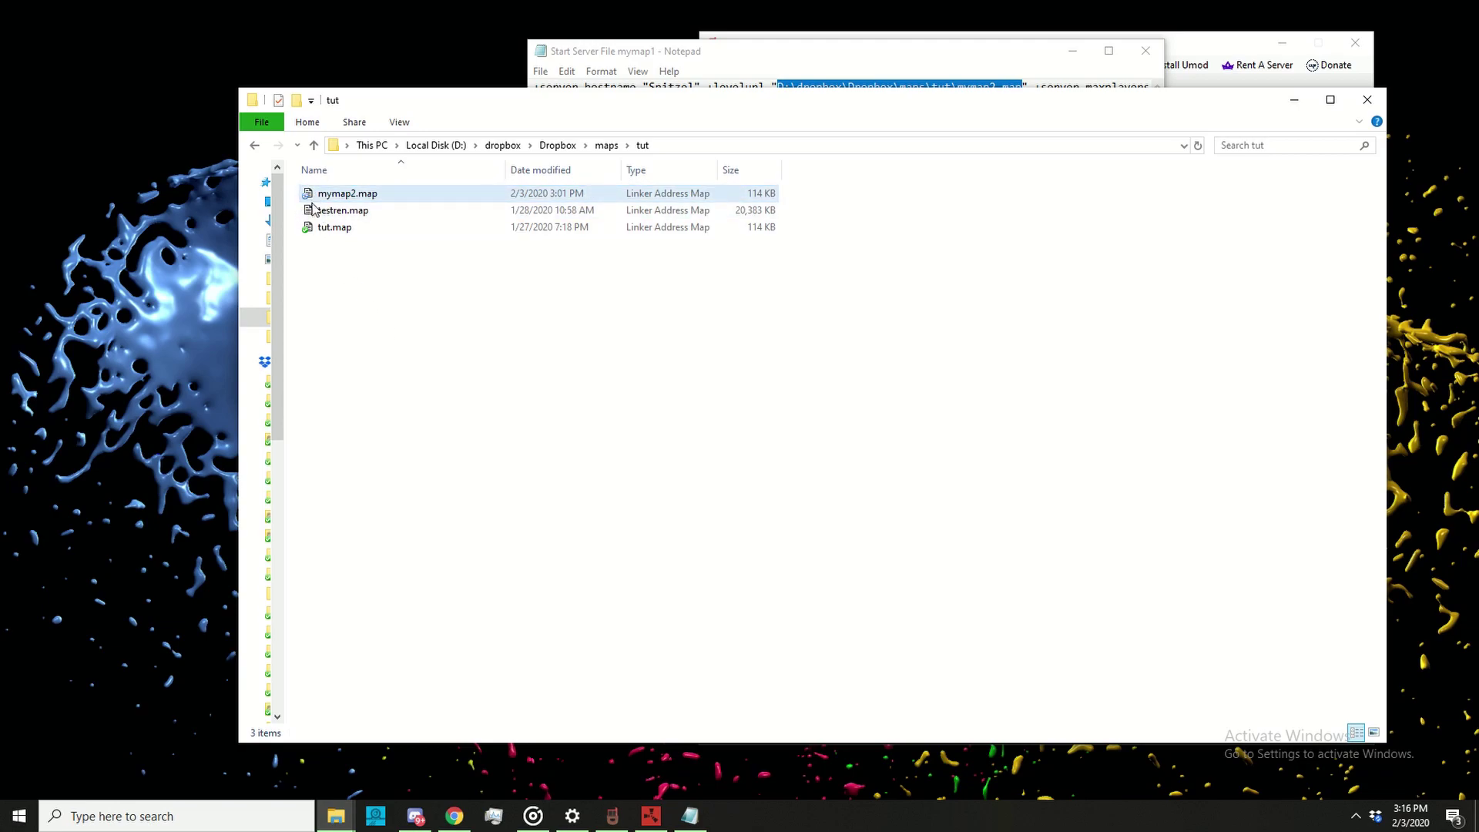
{"action": "left_click", "coordinate": [294, 204]}
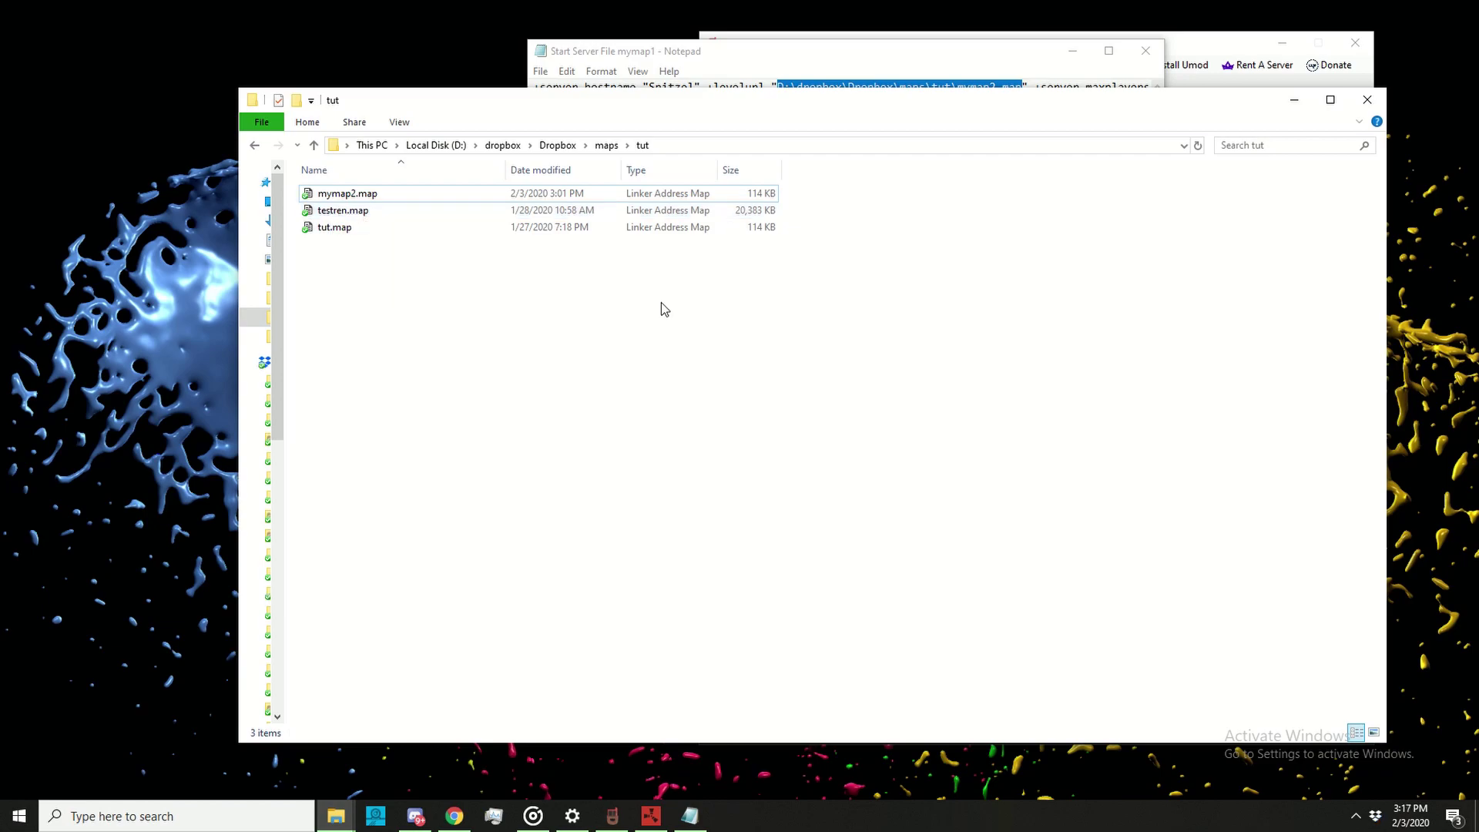
Step: Copy the Dropbox link of mymap2.map and paste it over the local map path in the batch file's levelurl value
{"action": "left_click", "coordinate": [306, 196]}
{"action": "right_click", "coordinate": [318, 196]}
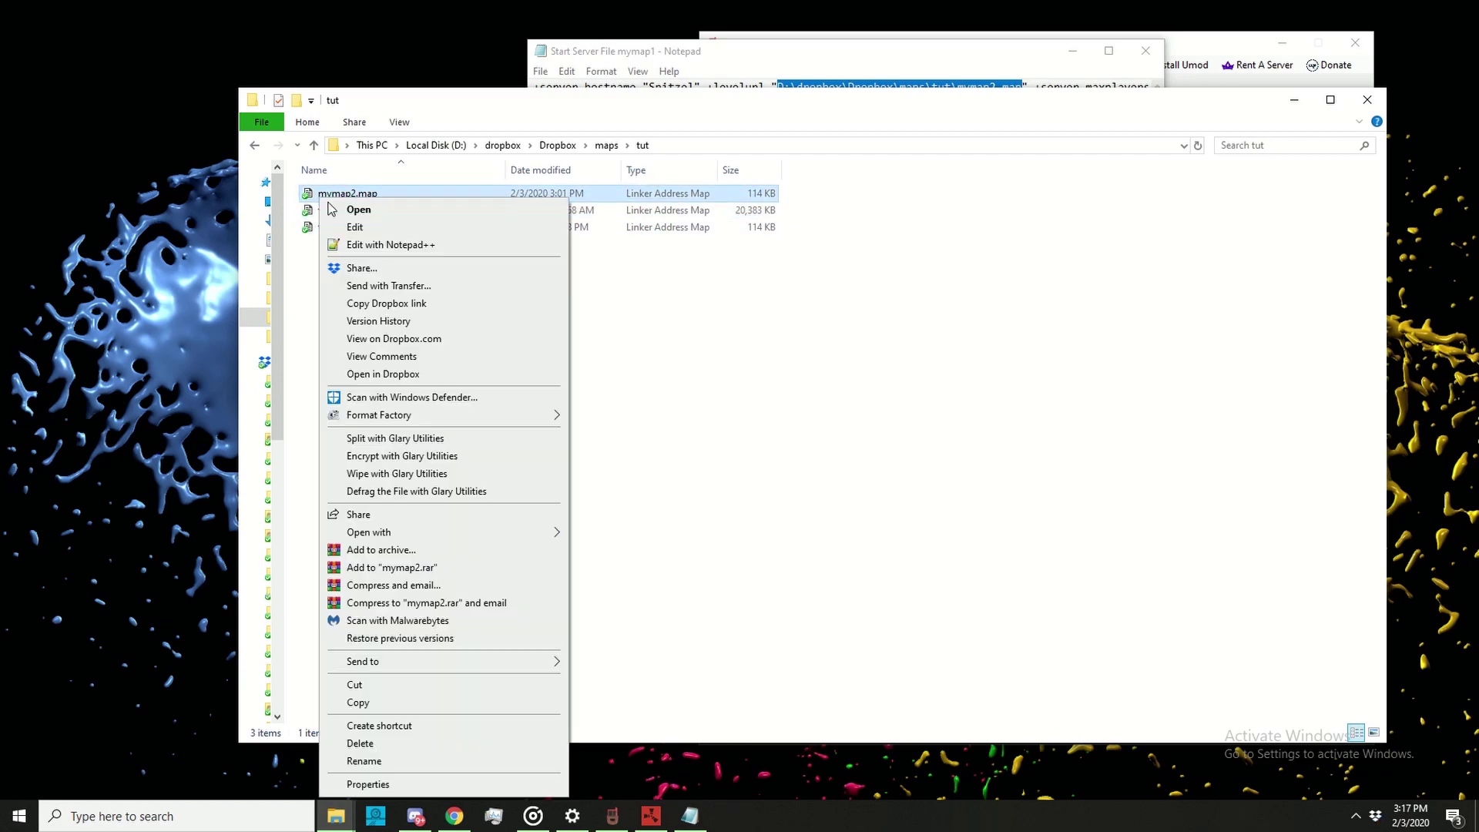
{"action": "left_click", "coordinate": [382, 305]}
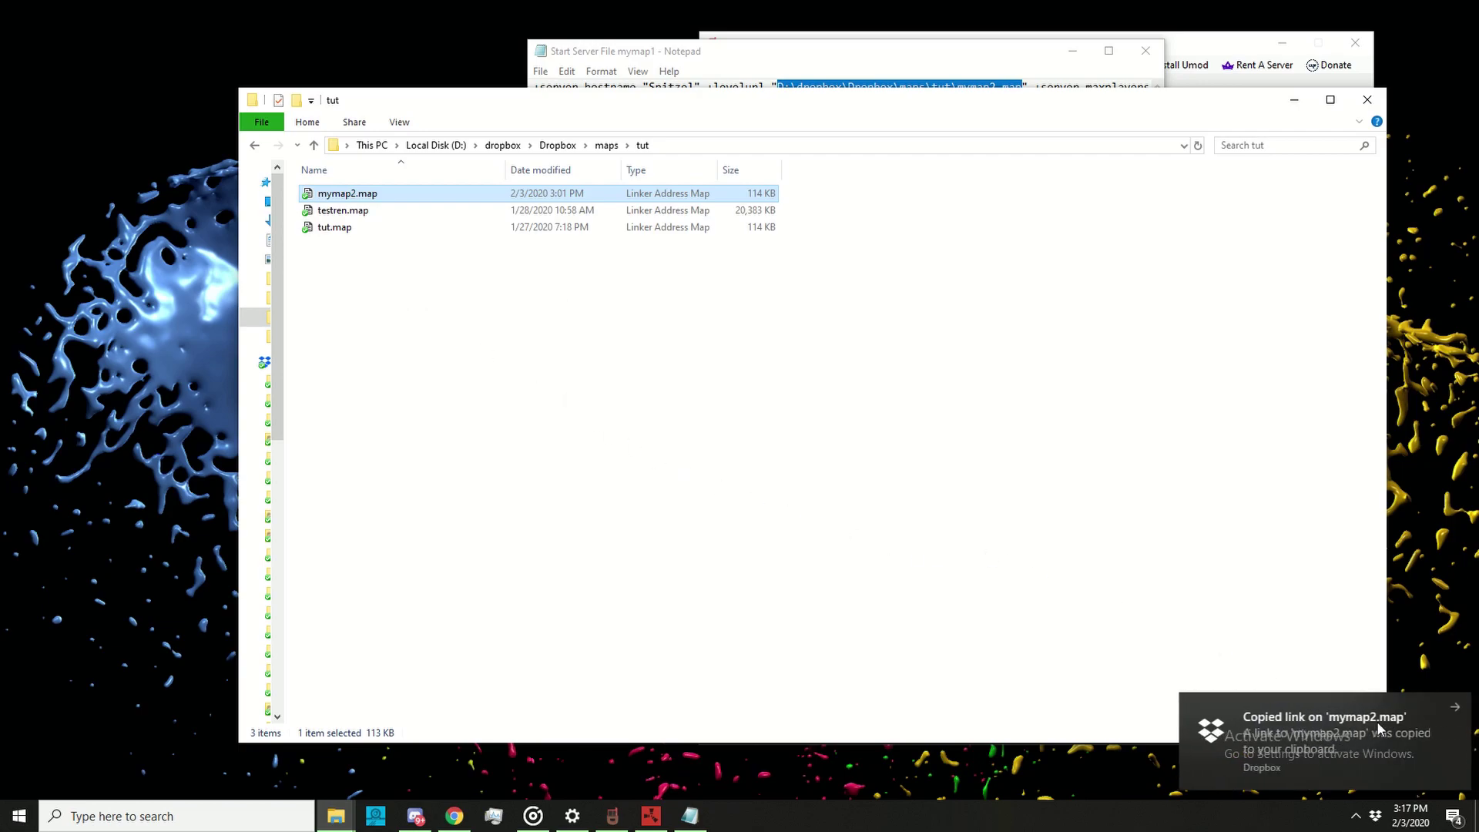
{"action": "left_click", "coordinate": [1451, 712]}
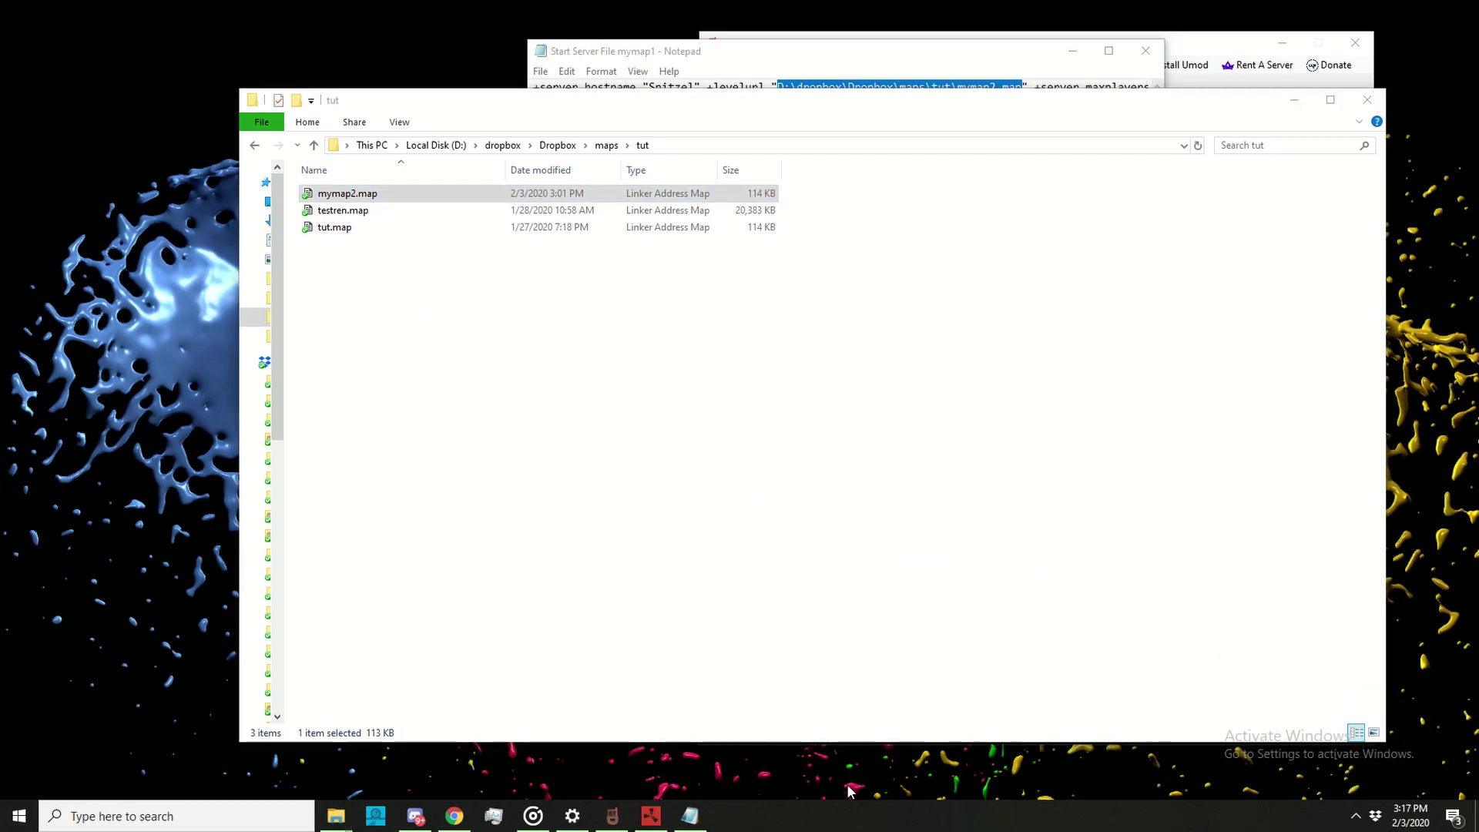
{"action": "left_click", "coordinate": [689, 815]}
{"action": "right_click", "coordinate": [908, 93]}
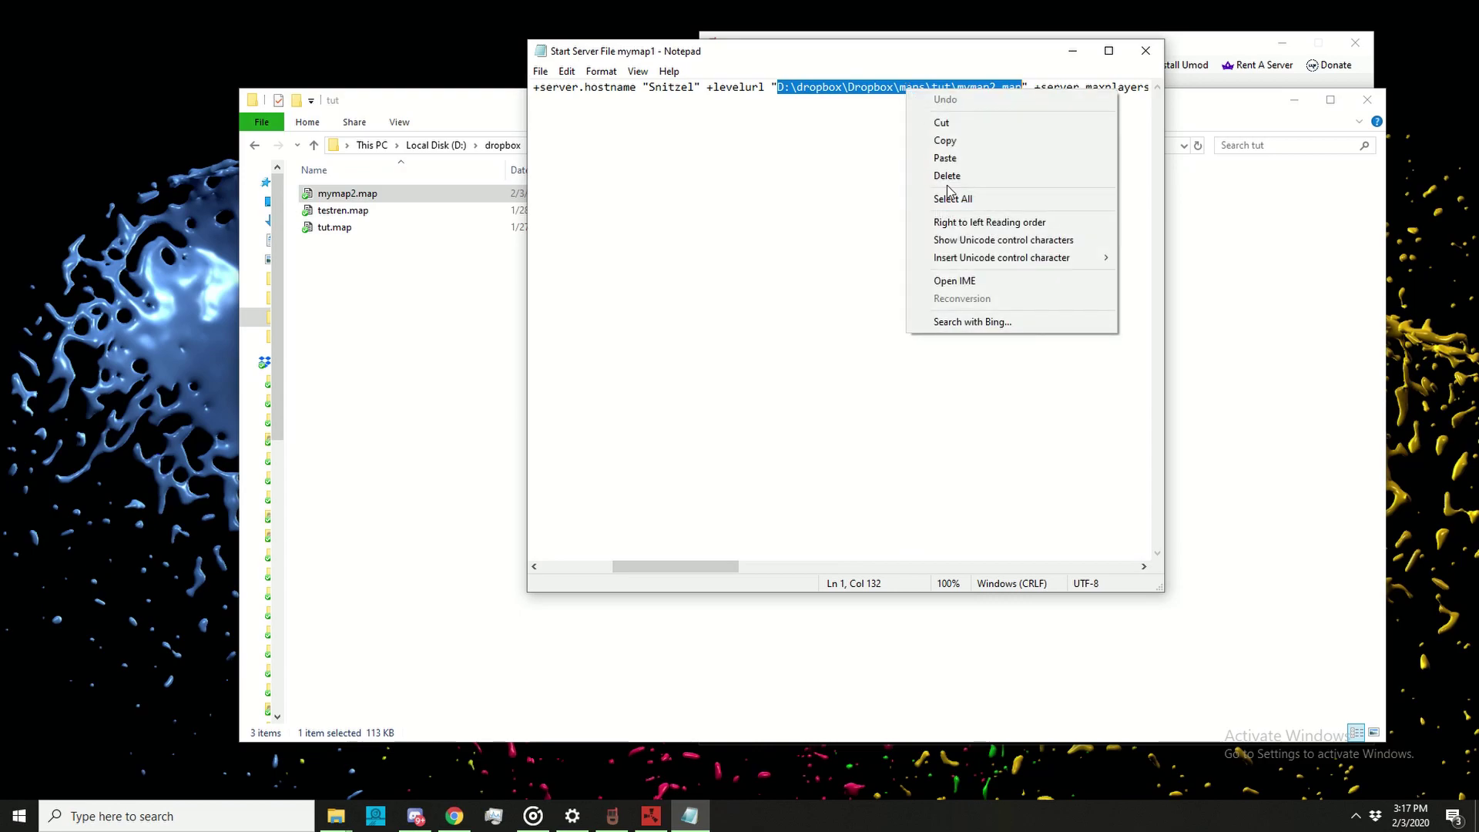
{"action": "left_click", "coordinate": [946, 160]}
Step: Change the ending of the levelurl link to dl=1, then save and close the batch file
{"action": "left_click_drag", "start_coordinate": [696, 567], "coordinate": [712, 569]}
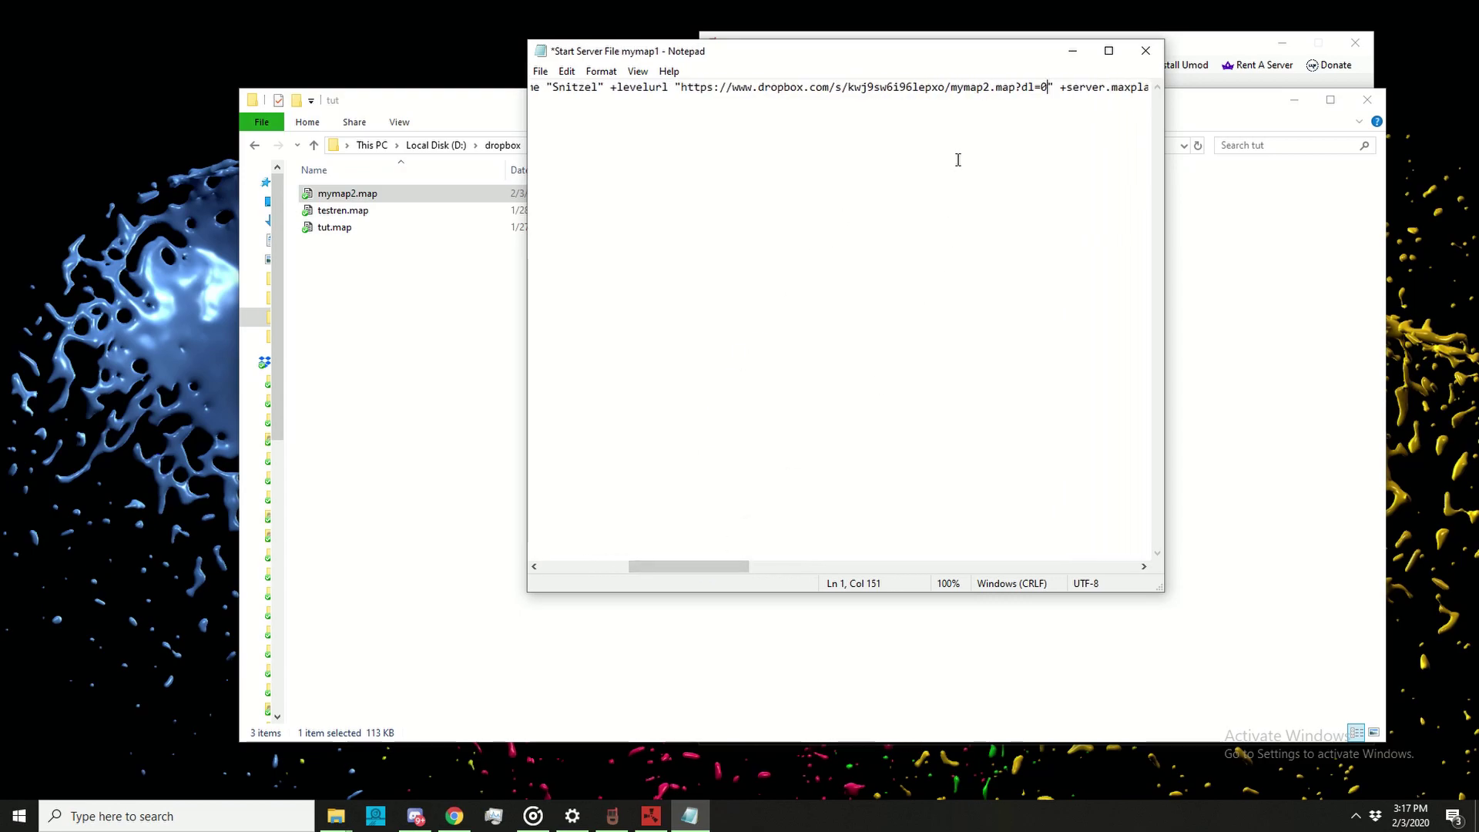
{"action": "key", "text": "BackSpace"}
{"action": "type", "text": "1"}
{"action": "left_click_drag", "start_coordinate": [1021, 87], "coordinate": [1049, 98]}
{"action": "left_click", "coordinate": [1146, 51]}
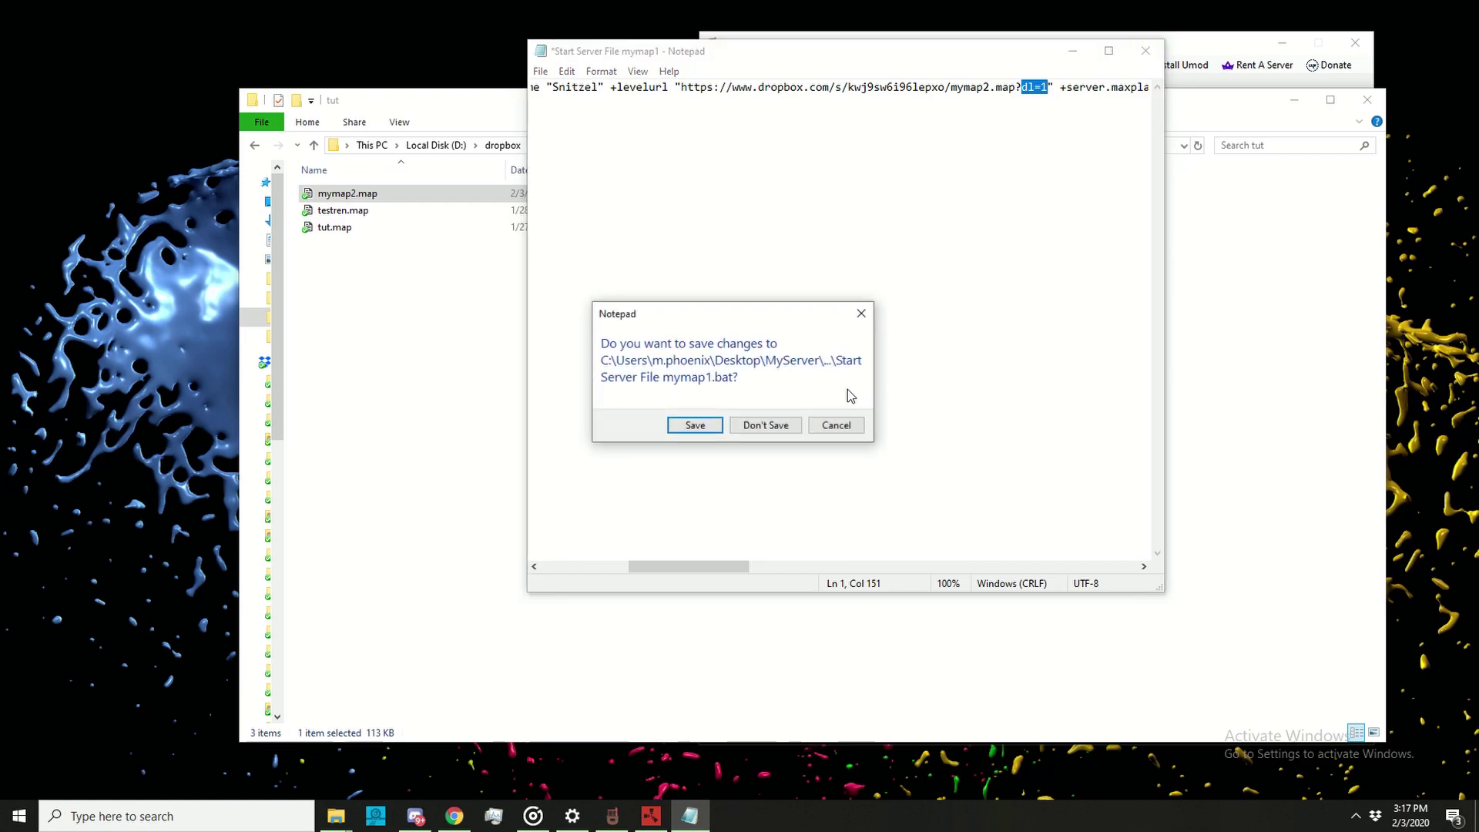
{"action": "left_click", "coordinate": [695, 425]}
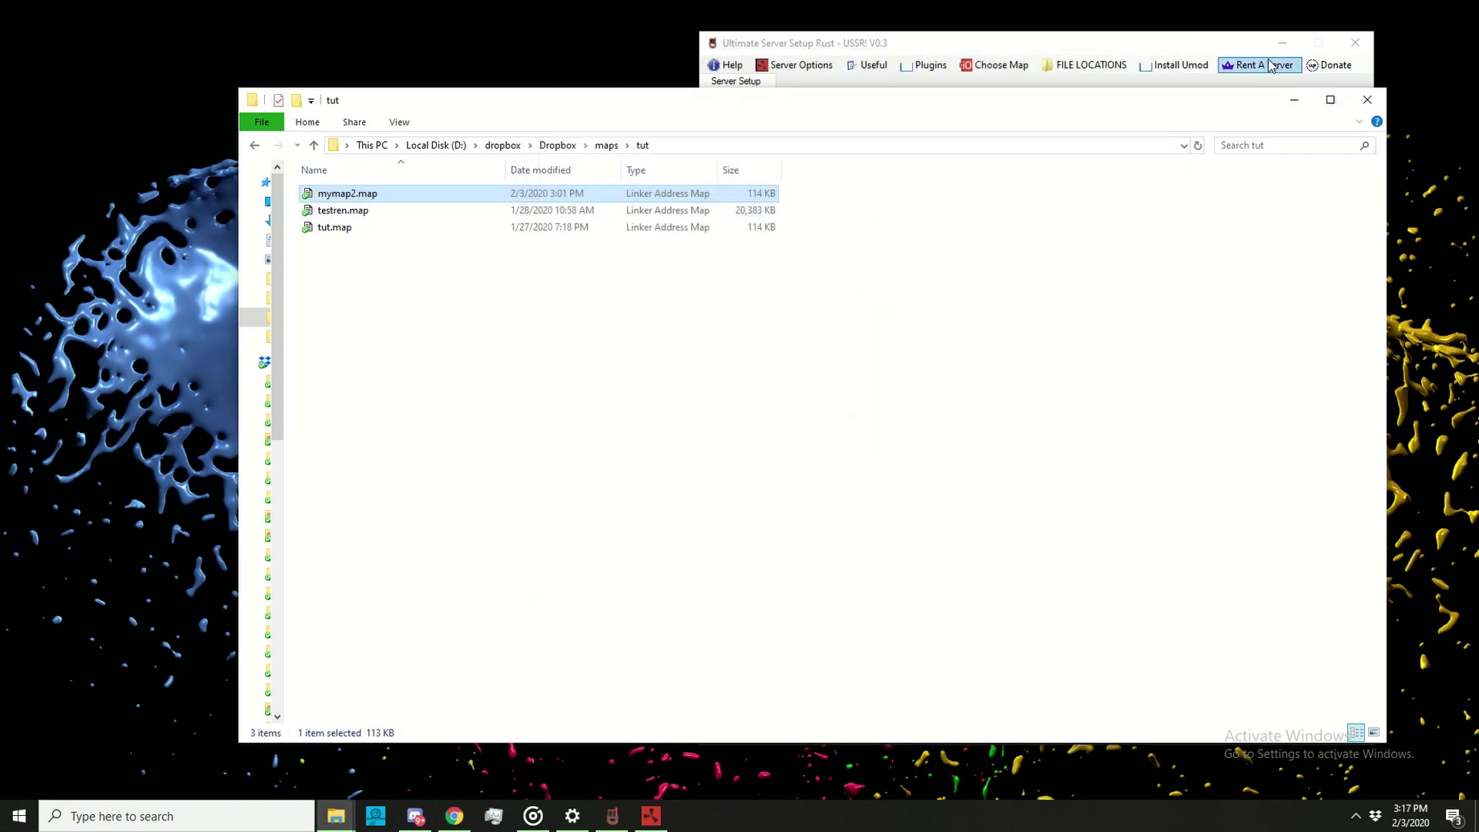
Step: Start the server with the Start Server File mymap1 batch file and connect to localhost:28015 from the Rust console
{"action": "left_click", "coordinate": [1294, 99]}
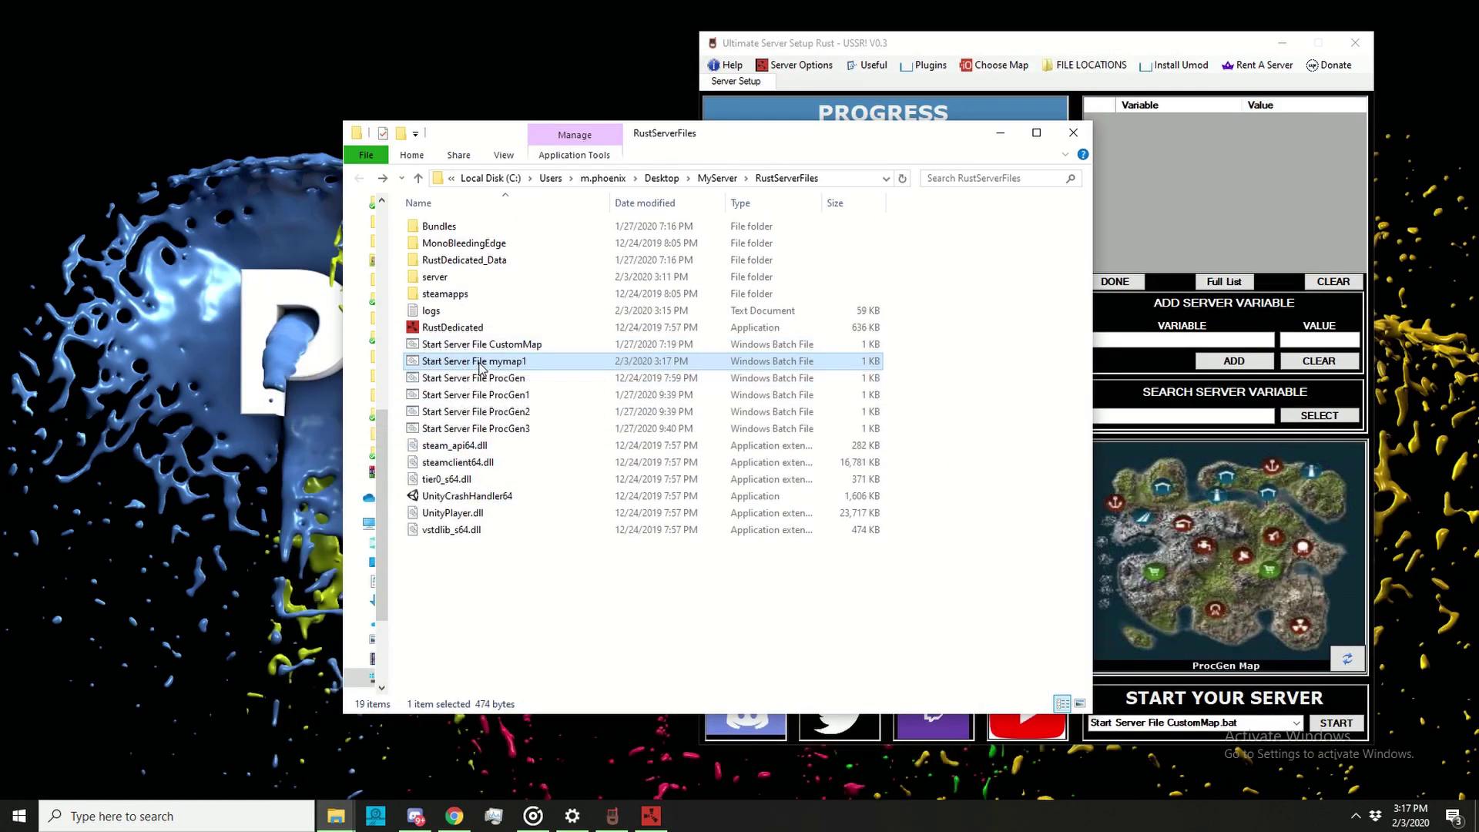
{"action": "double_click", "coordinate": [479, 362]}
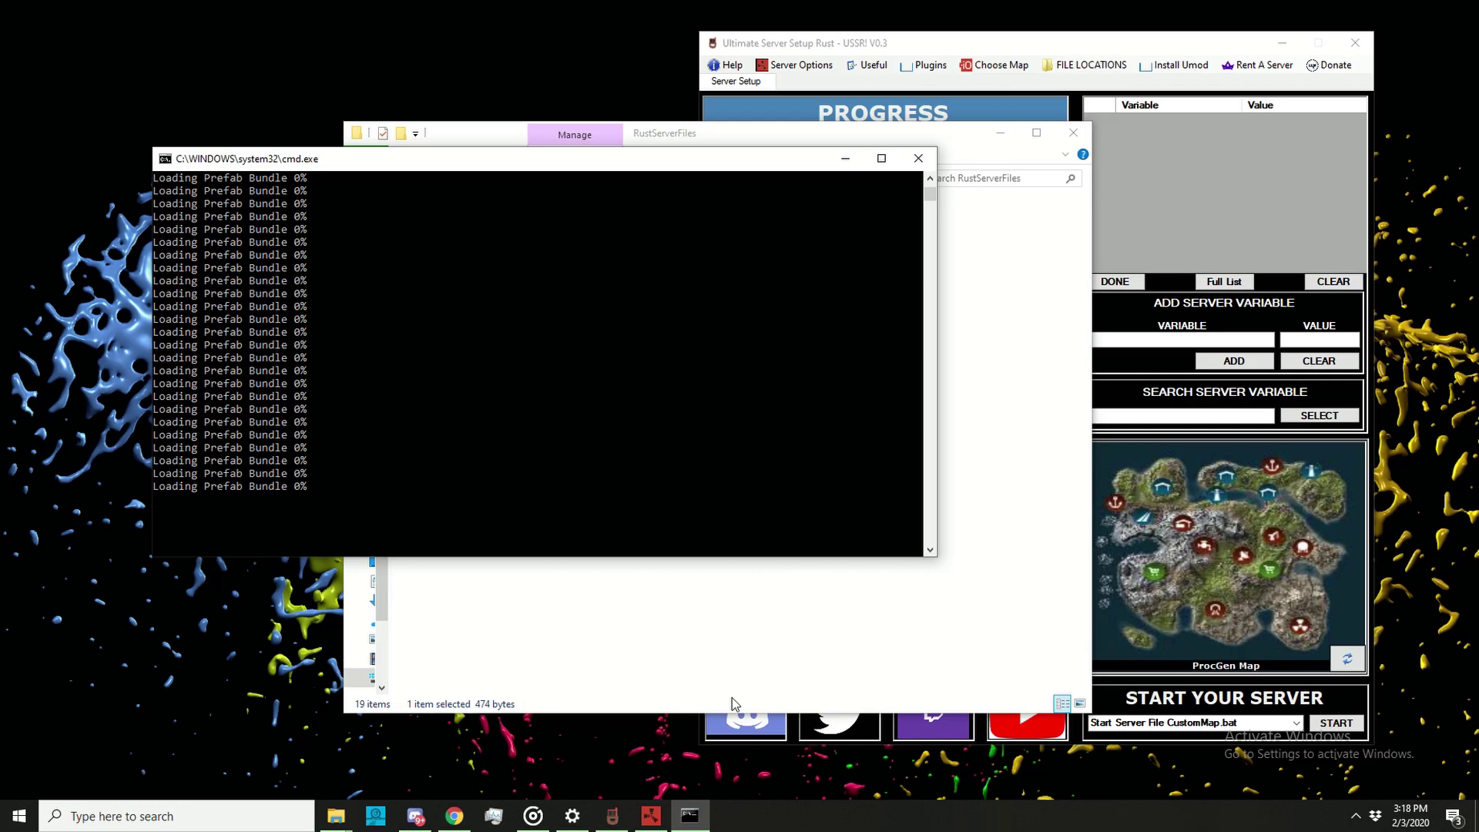
{"action": "key", "text": "F1"}
{"action": "key", "text": "Up"}
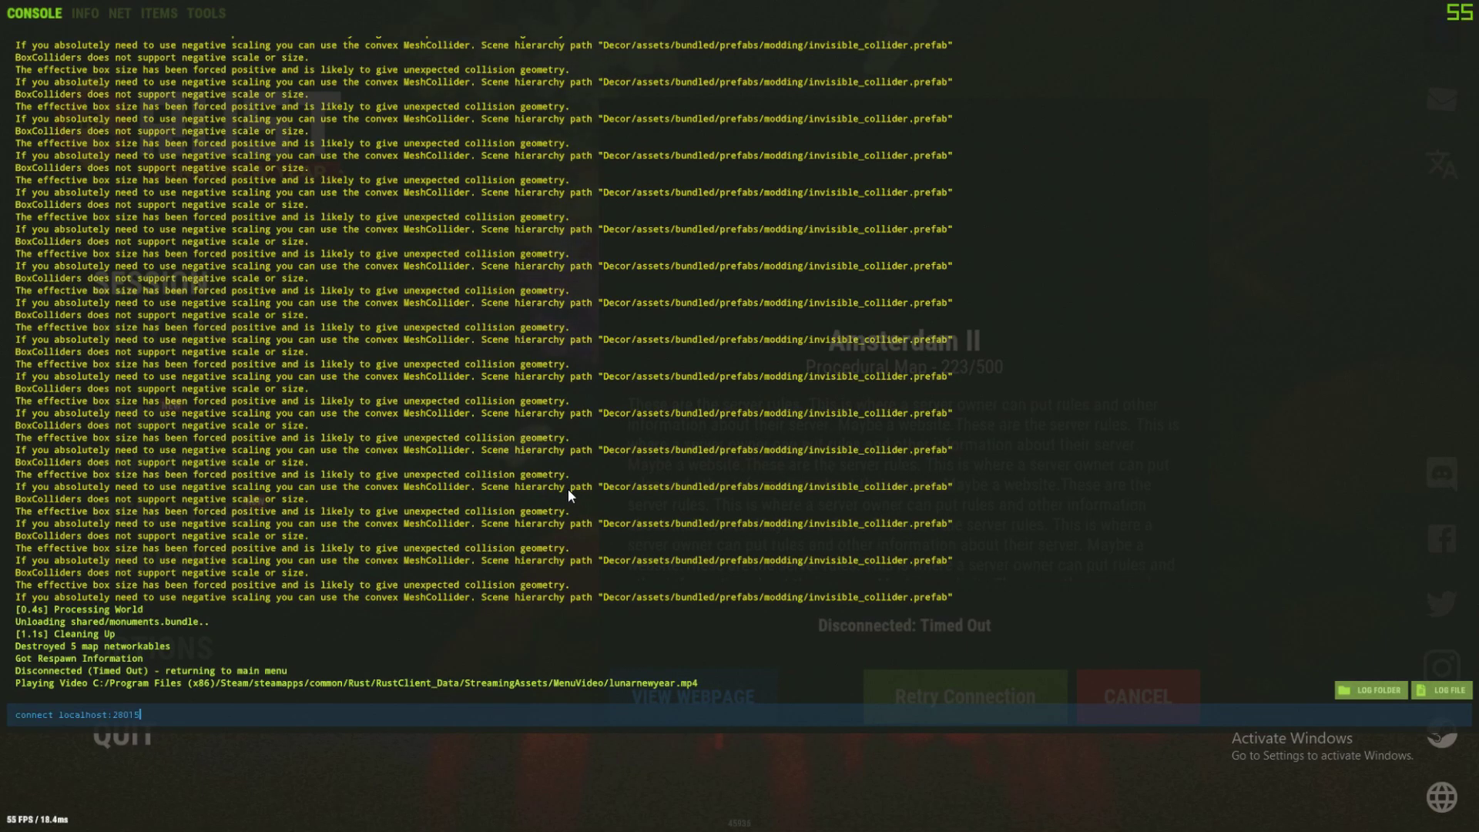
{"action": "key", "text": "Return"}
{"action": "key", "text": "F1"}
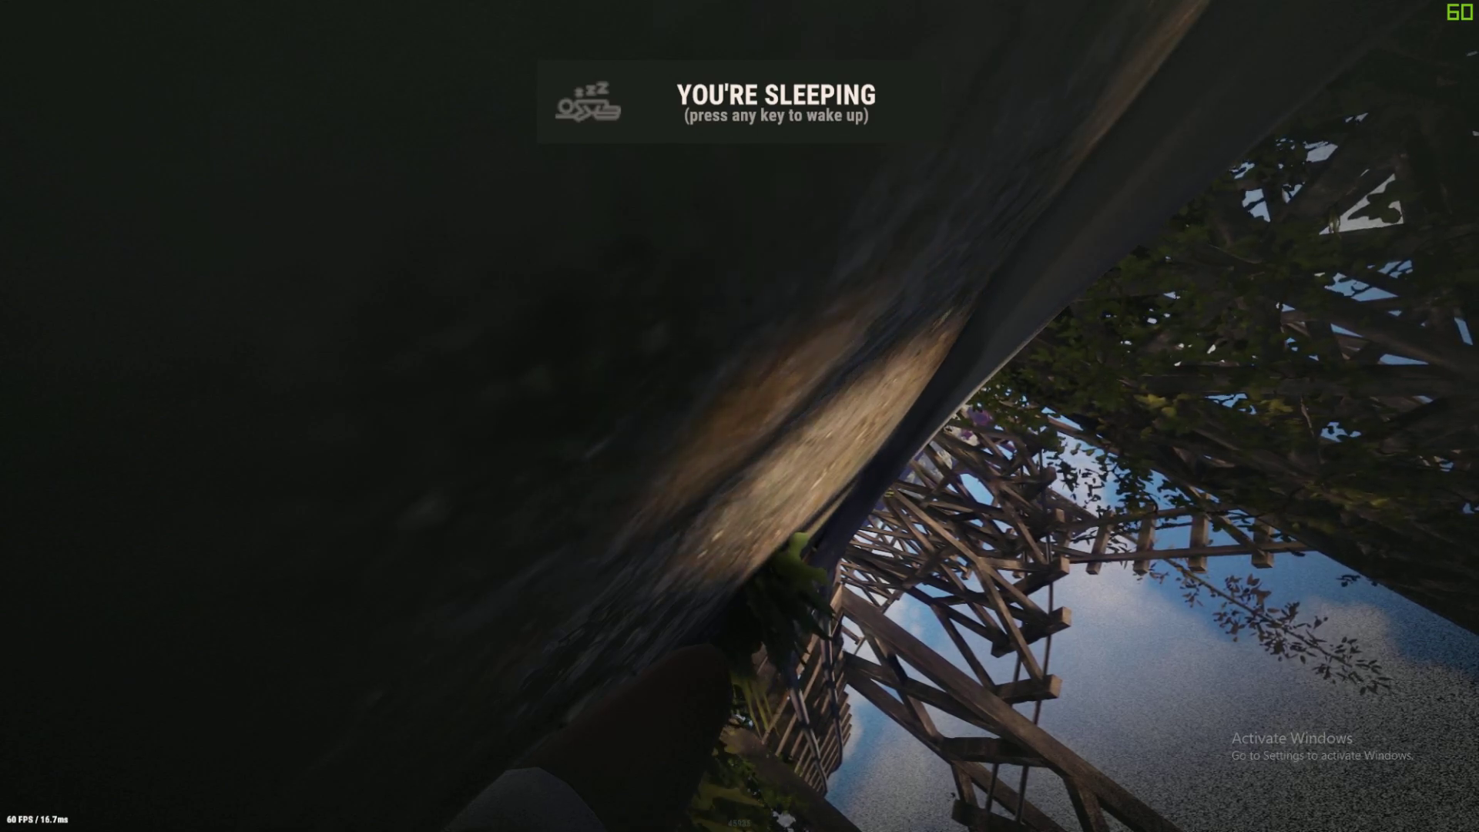
Step: Wake the character and look around the spawn area of the loaded custom map
{"action": "key", "text": "w"}
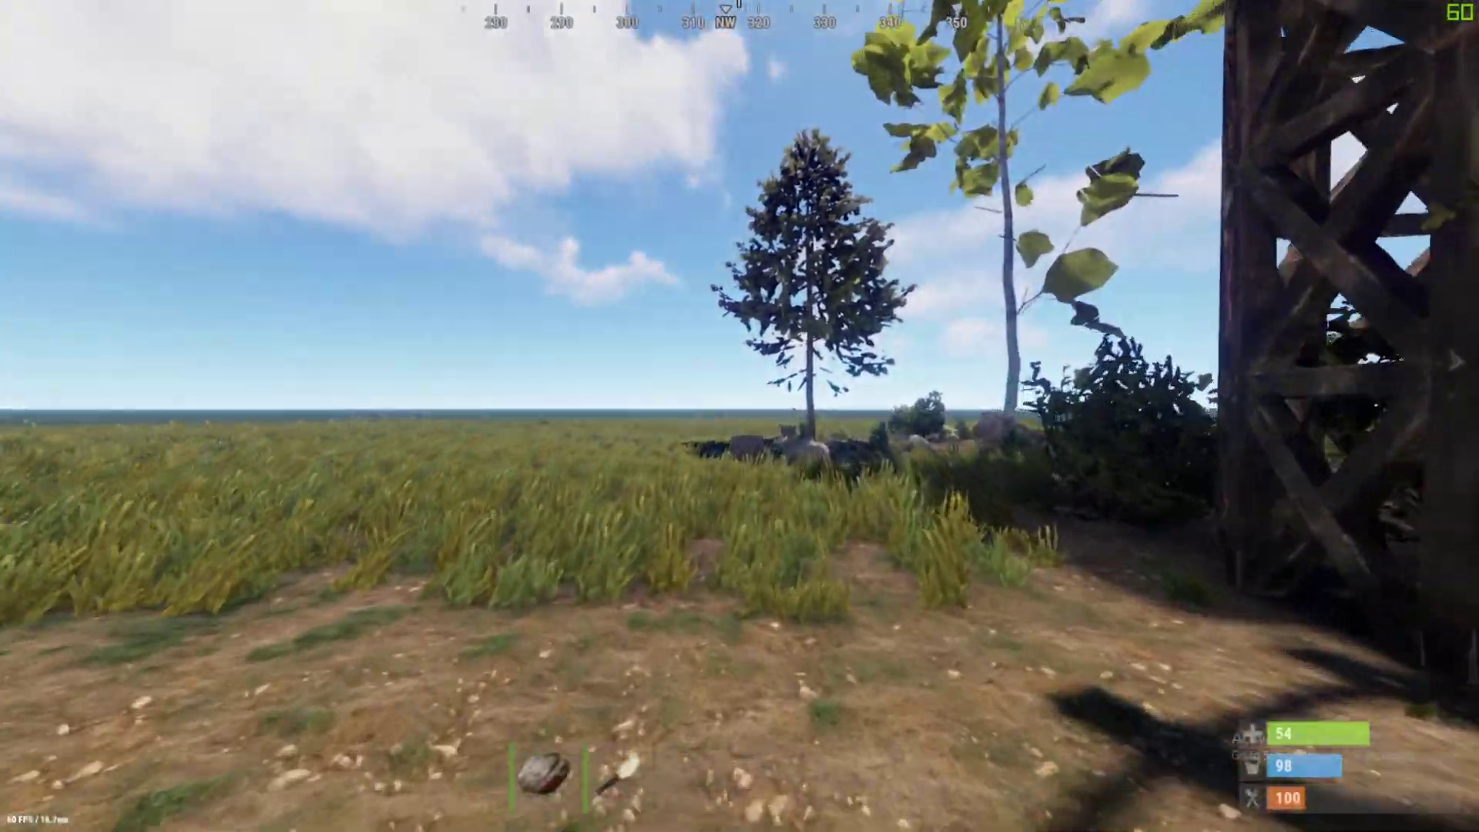
{"action": "key", "text": "w"}
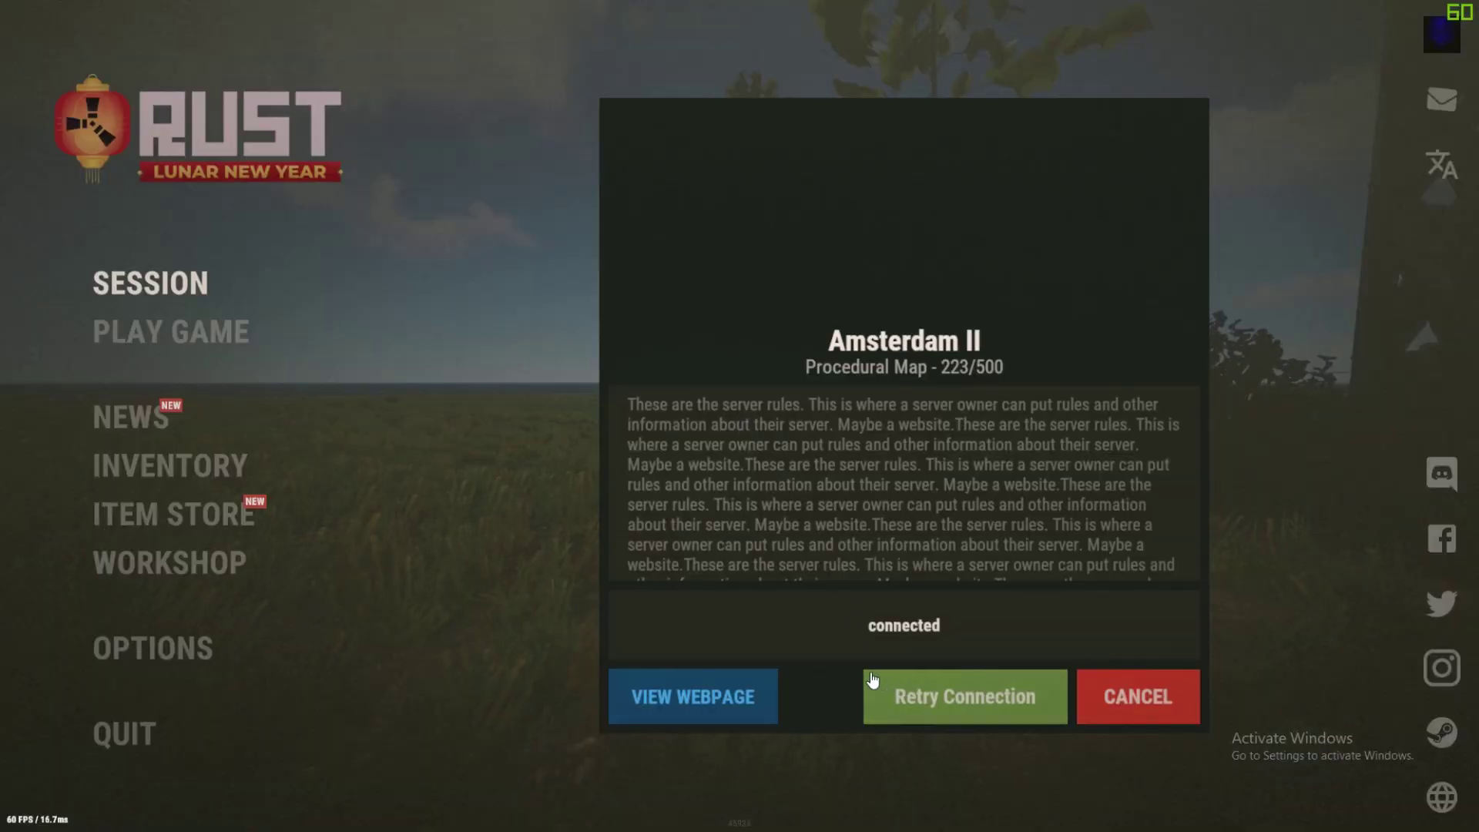
{"action": "key", "text": "Escape"}
{"action": "key", "text": "w"}
{"action": "key", "text": "Escape"}
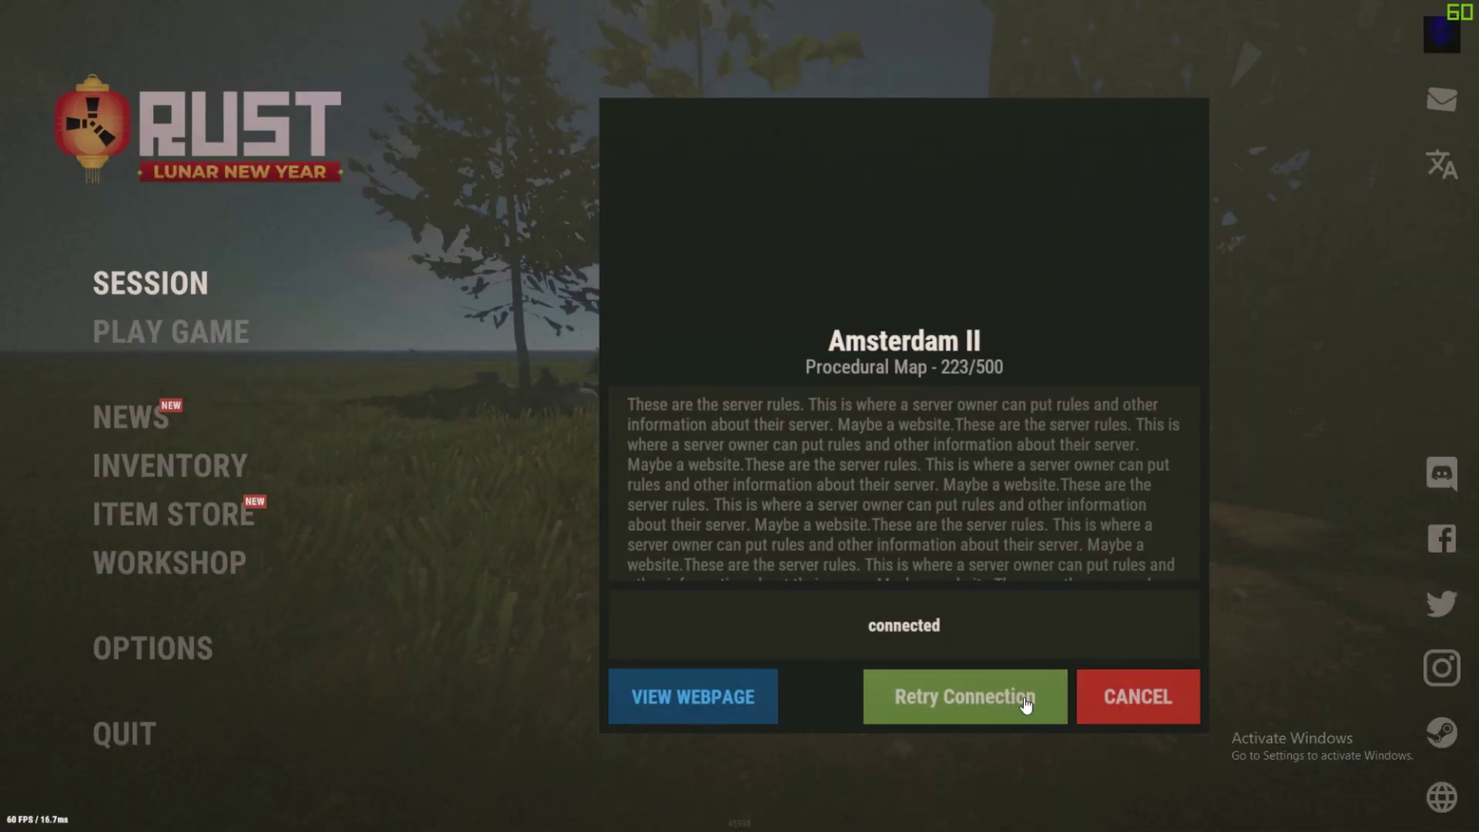
Step: Disconnect from the local server with the disconnect console command
{"action": "key", "text": "F1"}
{"action": "type", "text": "discoon"}
{"action": "key", "text": "BackSpace"}
{"action": "key", "text": "BackSpace"}
{"action": "type", "text": "nnect"}
{"action": "key", "text": "Return"}
{"action": "key", "text": "F1"}
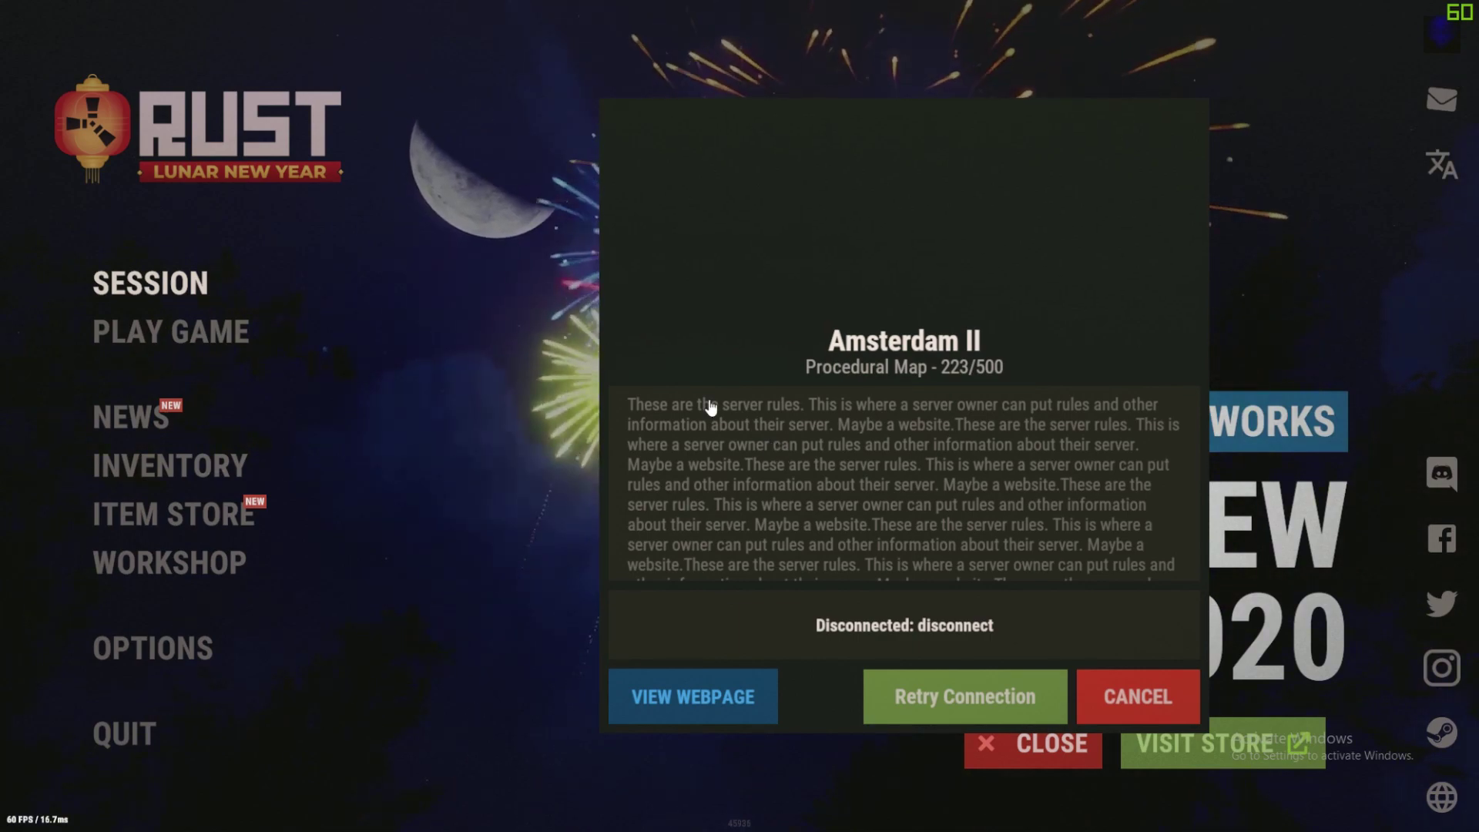
Step: Switch to the server's command window, copy the player's Steam ID from the log and grant it owner rights with the ownerid command
{"action": "key", "text": "alt+Tab"}
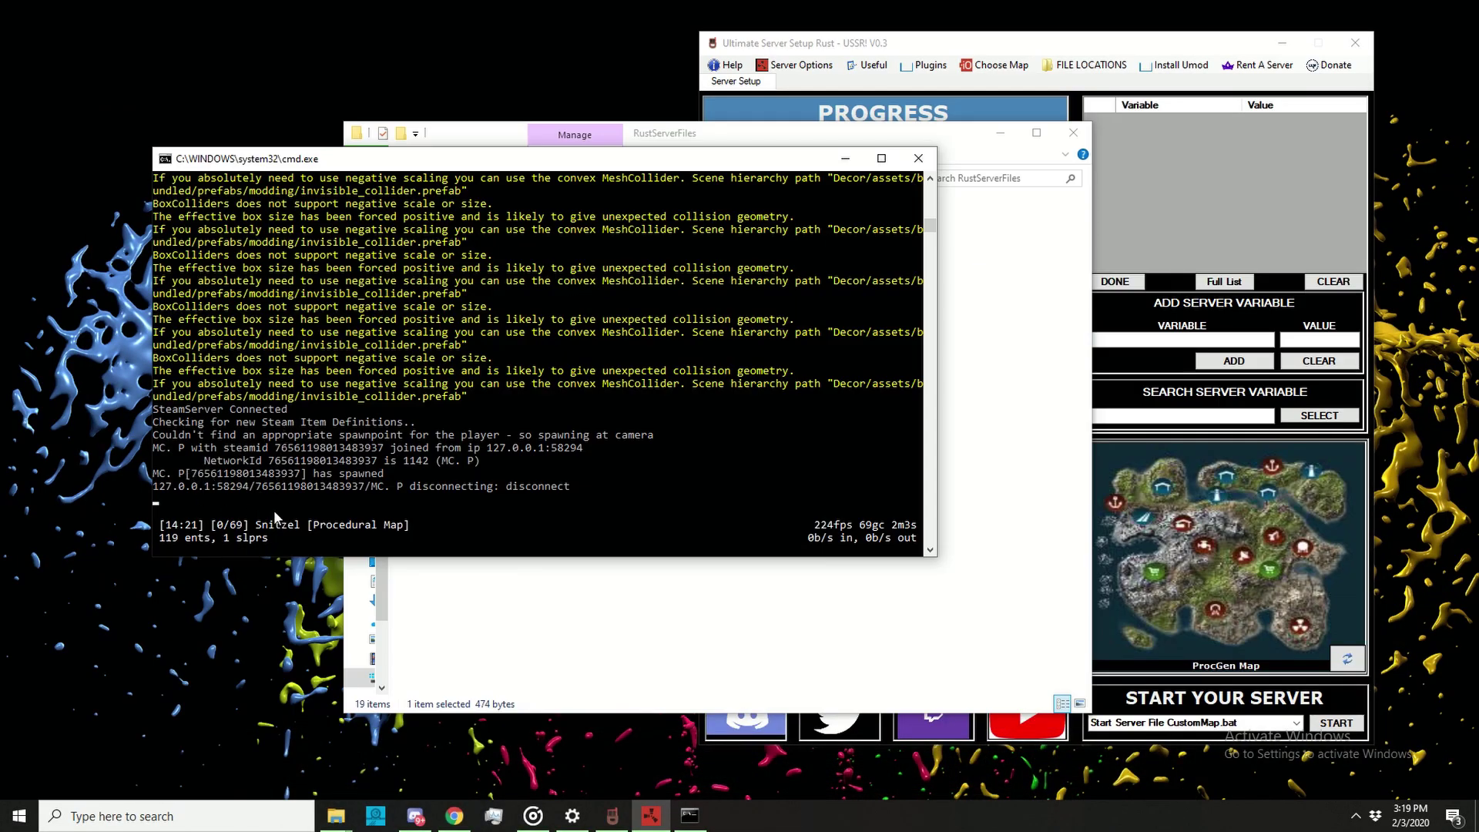
{"action": "left_click_drag", "start_coordinate": [152, 486], "coordinate": [359, 488]}
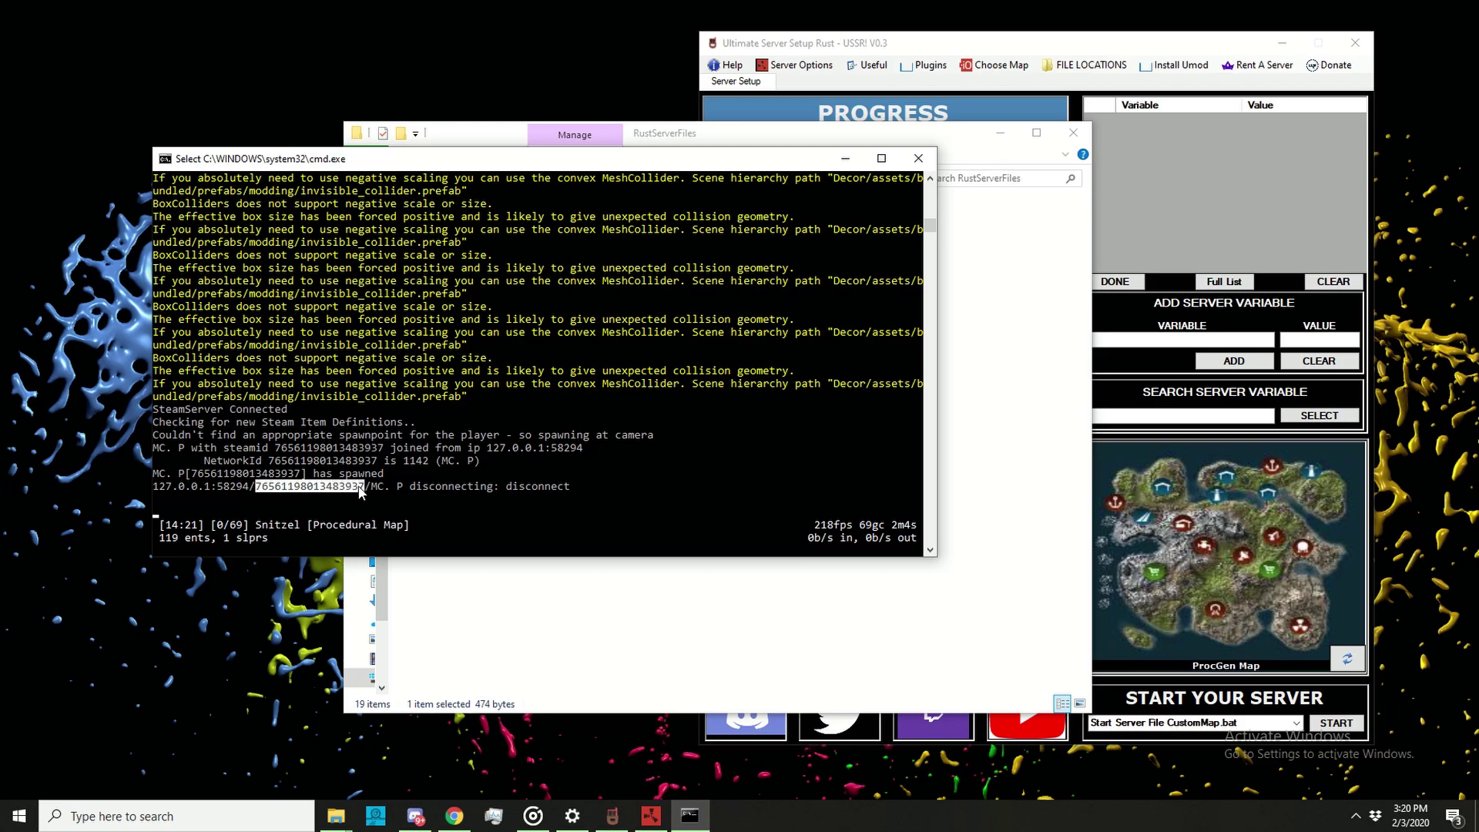
{"action": "right_click", "coordinate": [317, 495]}
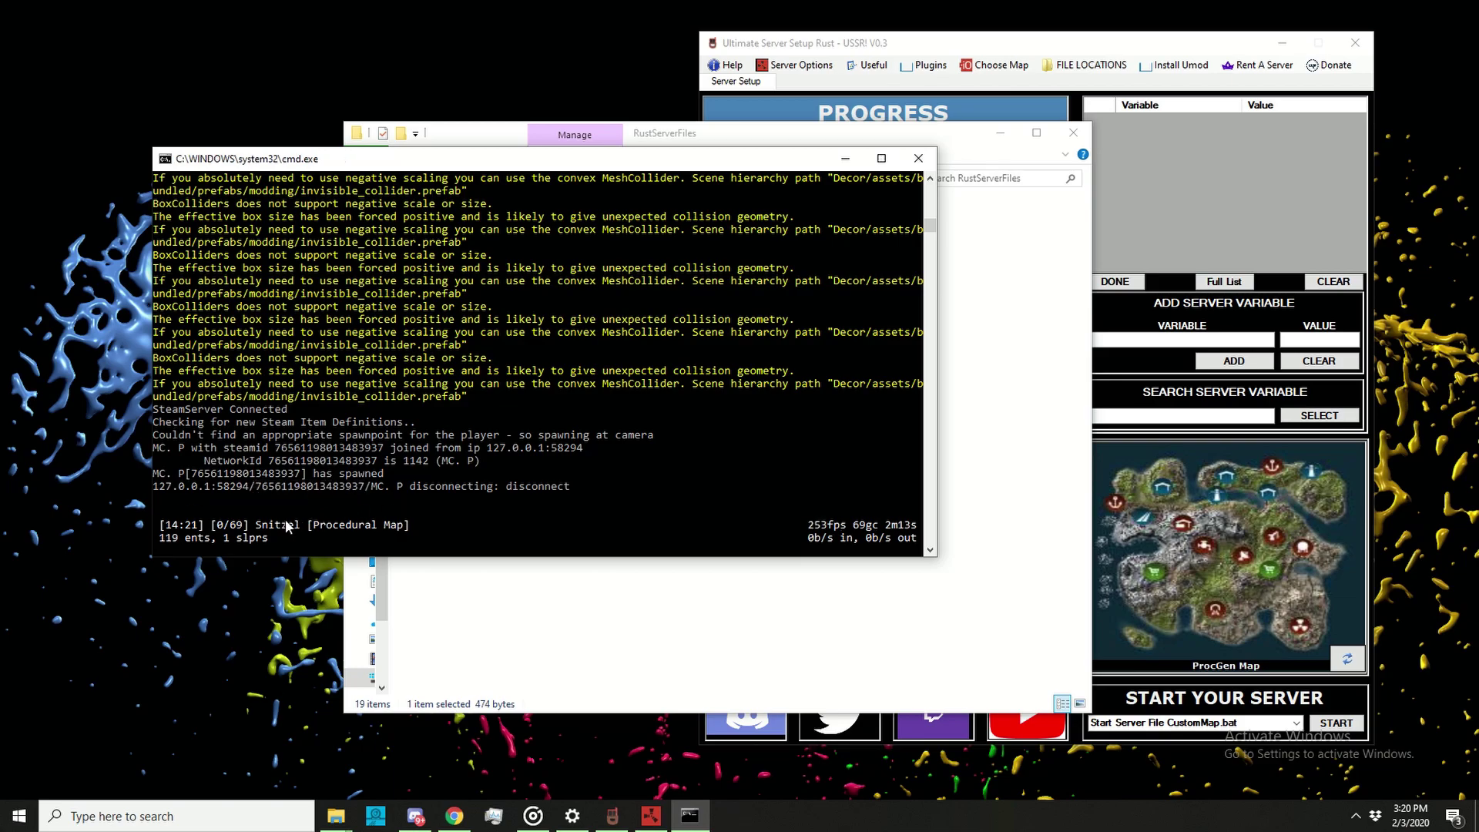
{"action": "type", "text": "ownerid"}
{"action": "right_click", "coordinate": [285, 526]}
{"action": "key", "text": "Return"}
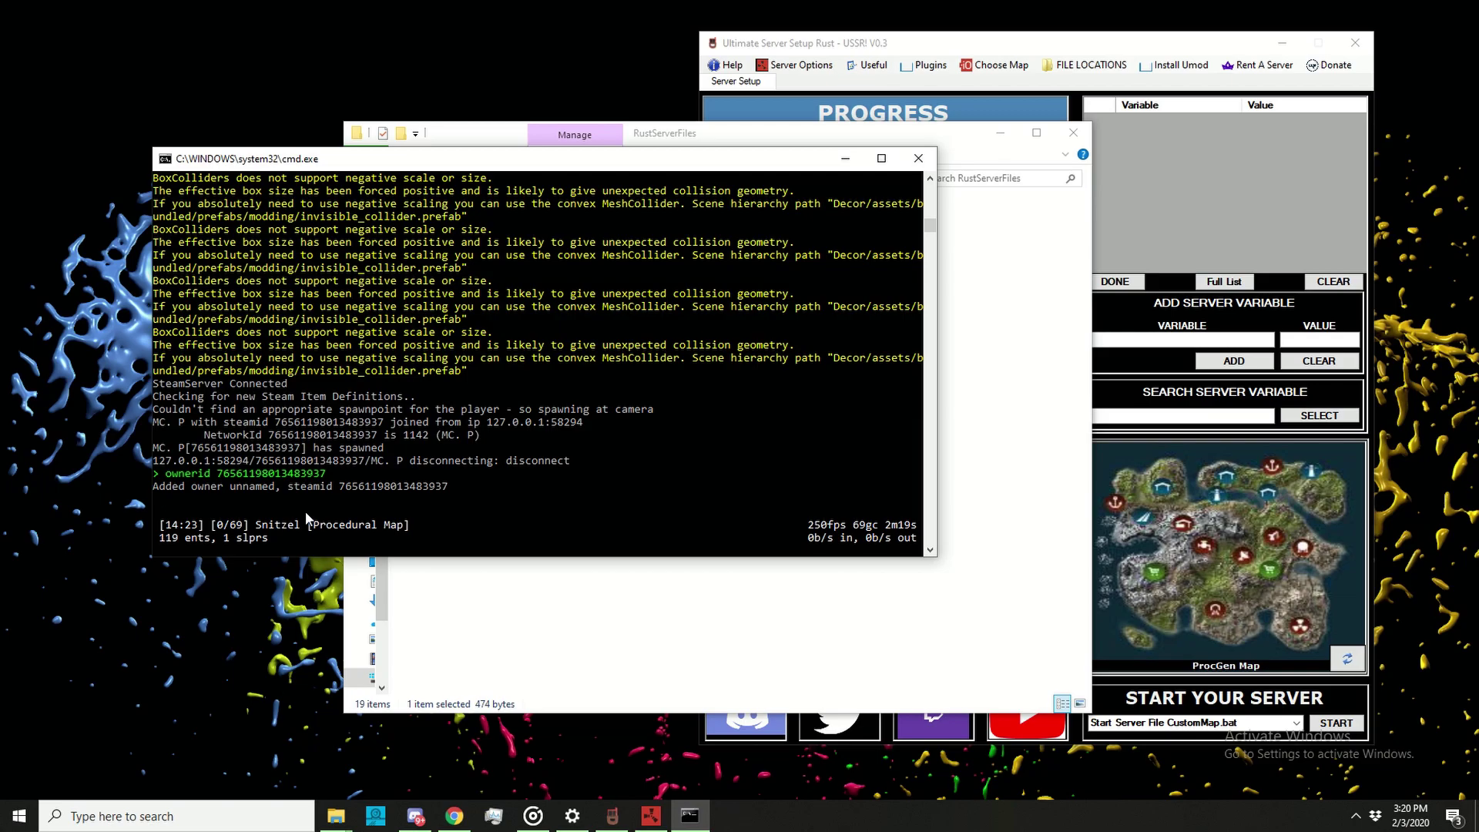
Step: Switch to the Rust game and reconnect to localhost:28015 from its console
{"action": "left_click", "coordinate": [649, 818]}
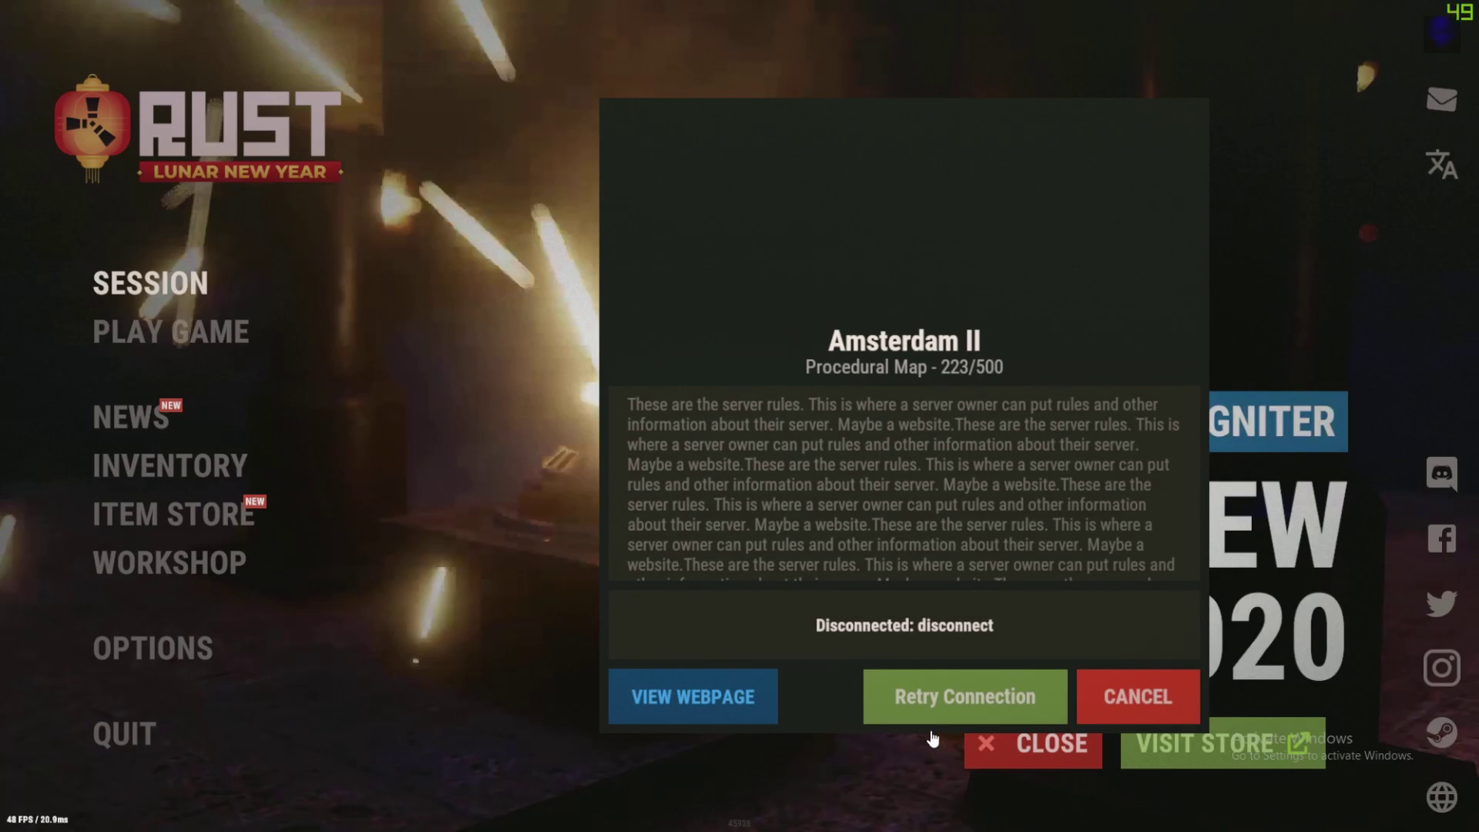
{"action": "key", "text": "F1"}
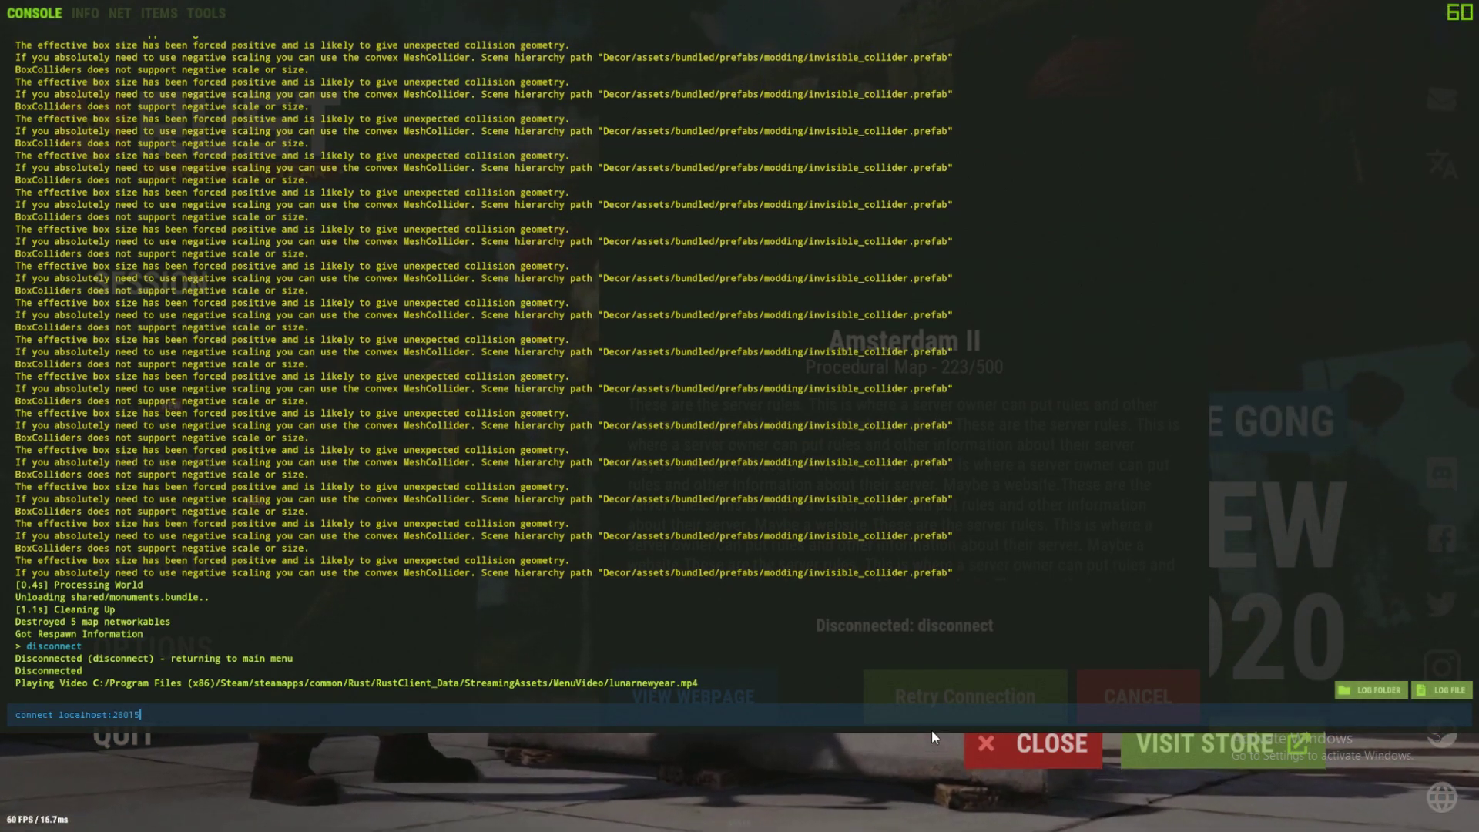
{"action": "key", "text": "Return"}
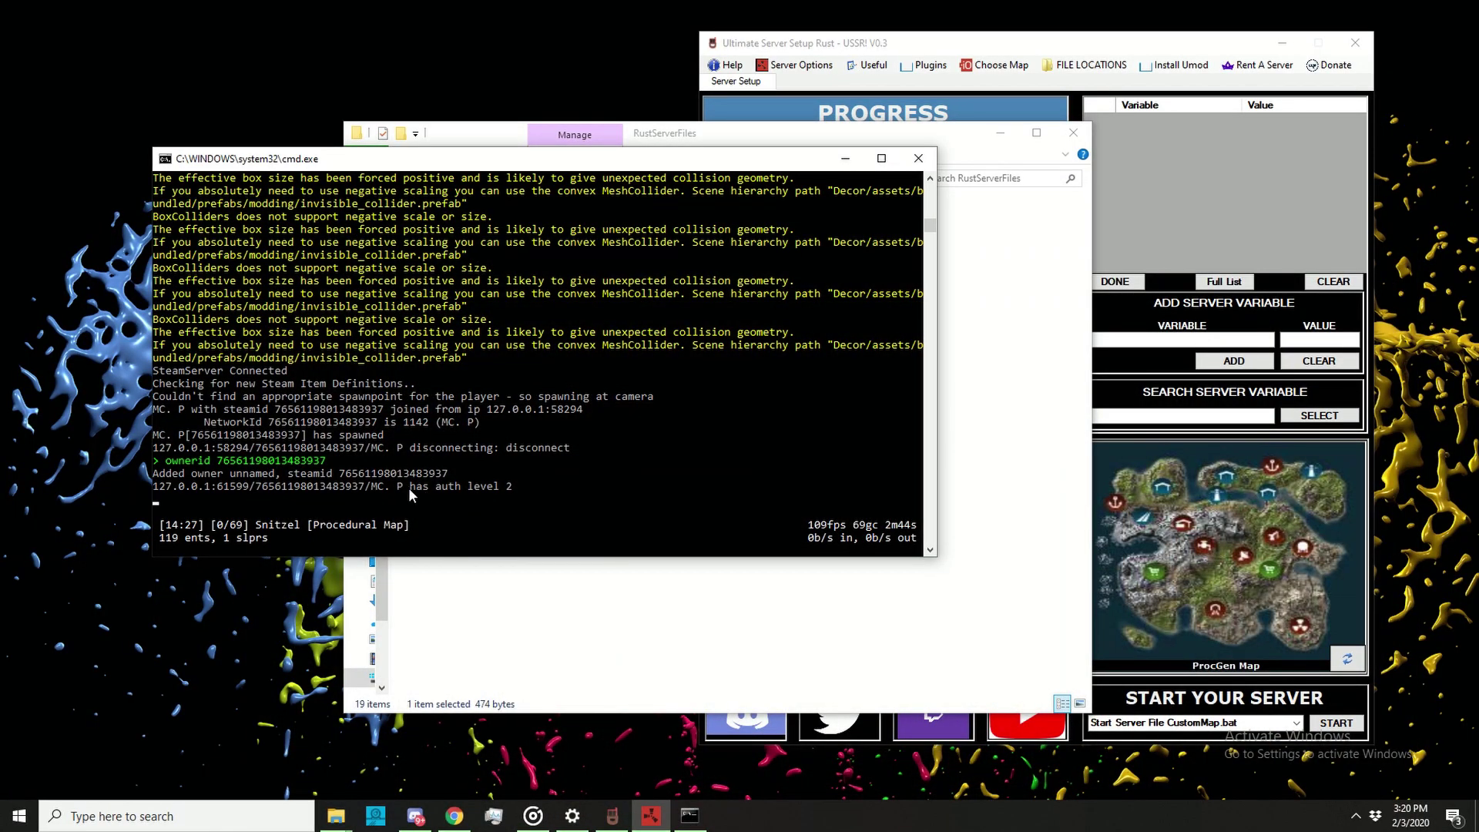
Step: Check the player's auth level line in the server's command window and save the server configuration with the writecfg command
{"action": "double_click", "coordinate": [412, 487]}
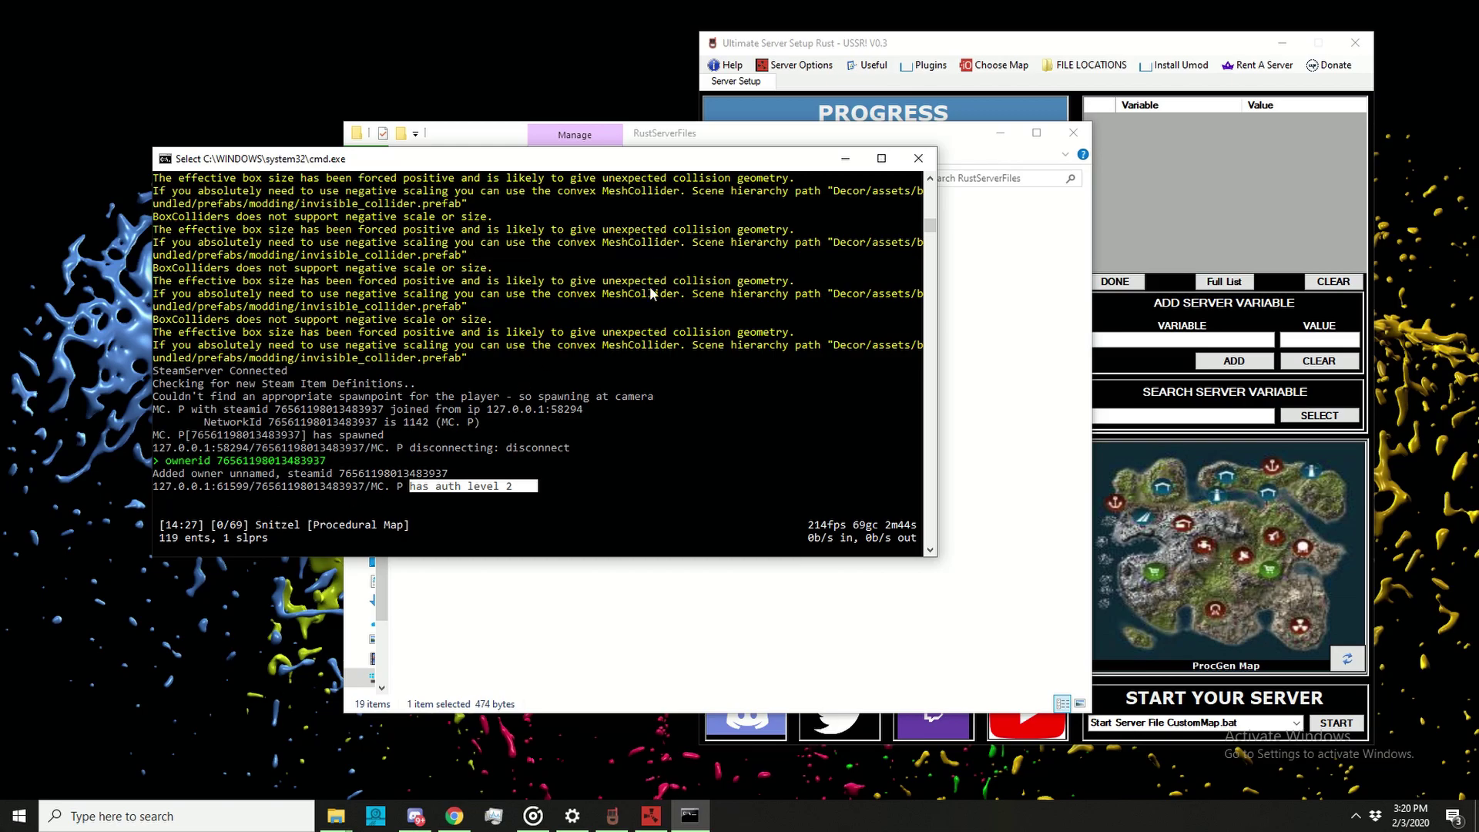
{"action": "left_click", "coordinate": [573, 511]}
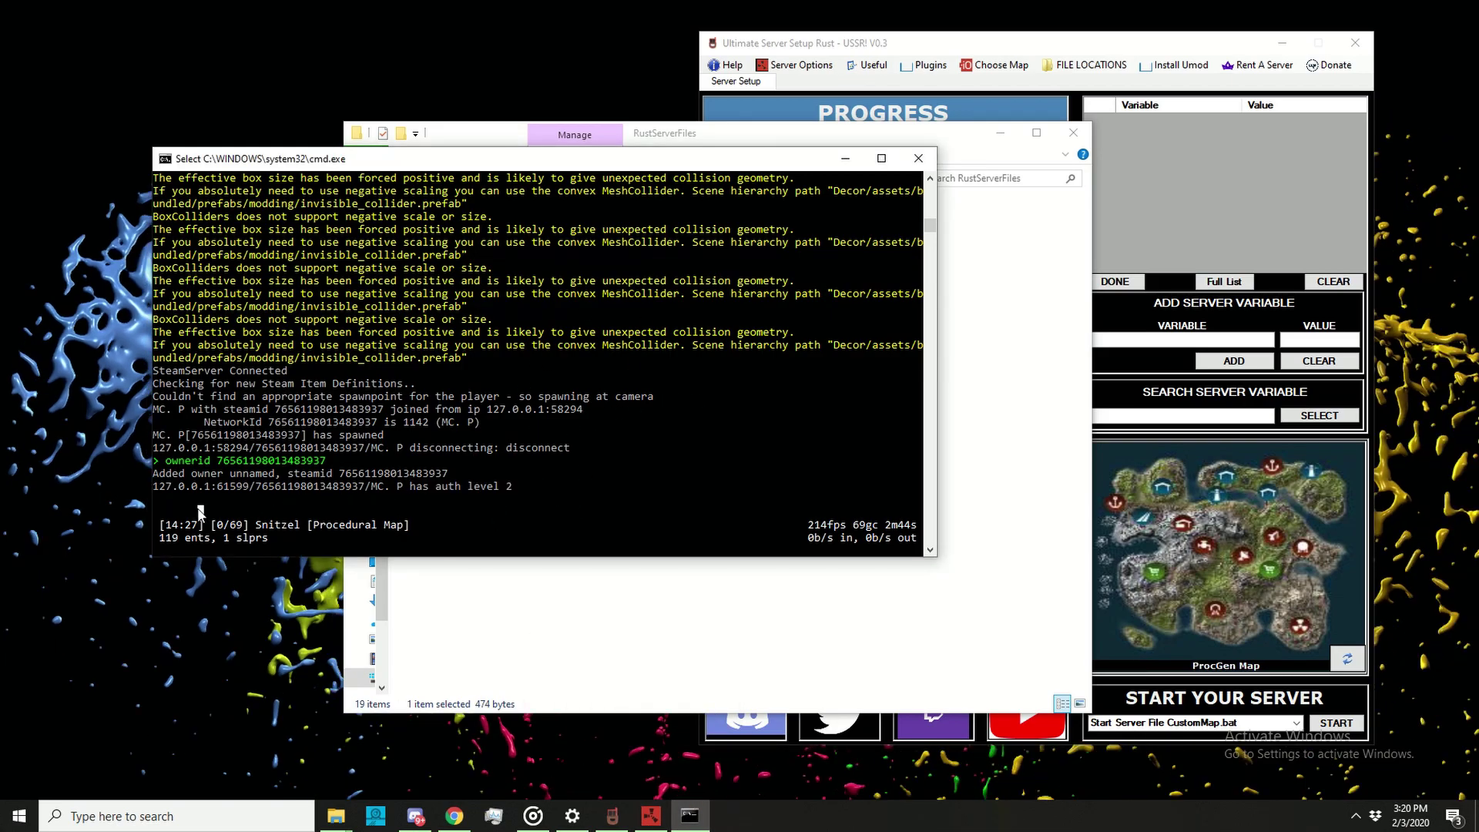
{"action": "type", "text": "w"}
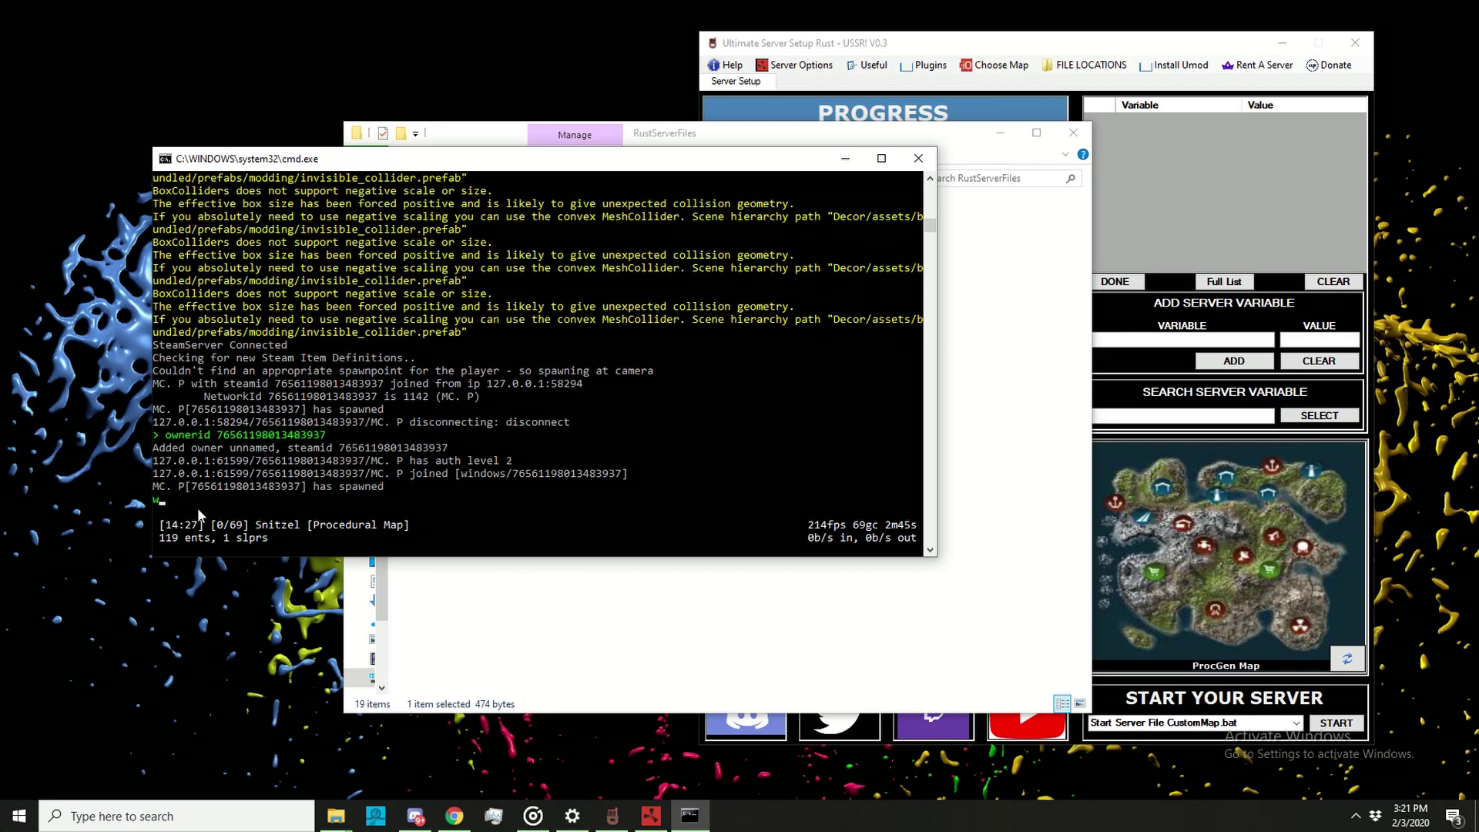
{"action": "type", "text": "ritecfg"}
{"action": "key", "text": "Return"}
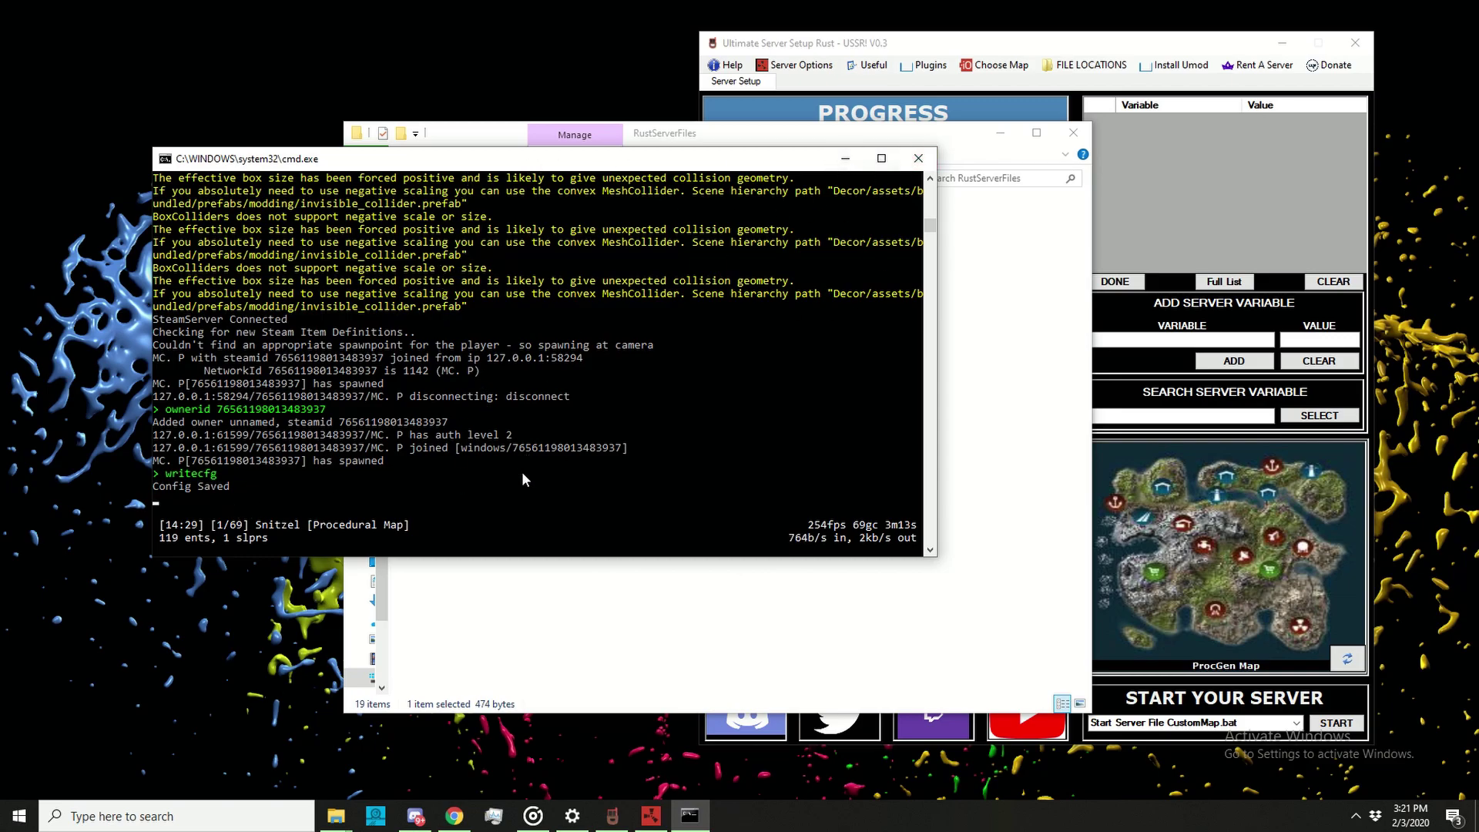
{"action": "left_click_drag", "start_coordinate": [255, 435], "coordinate": [384, 434]}
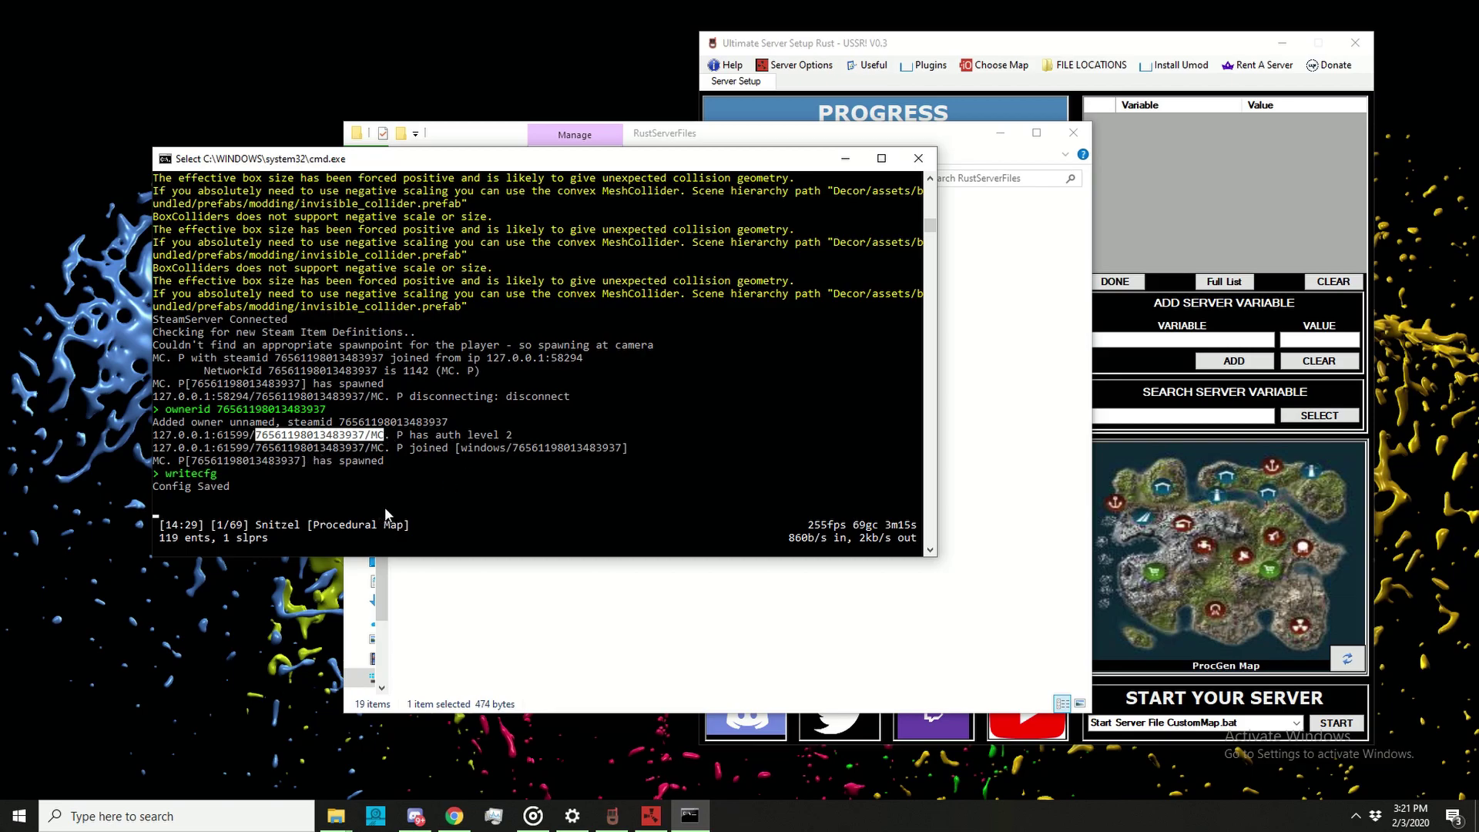
{"action": "left_click", "coordinate": [634, 600]}
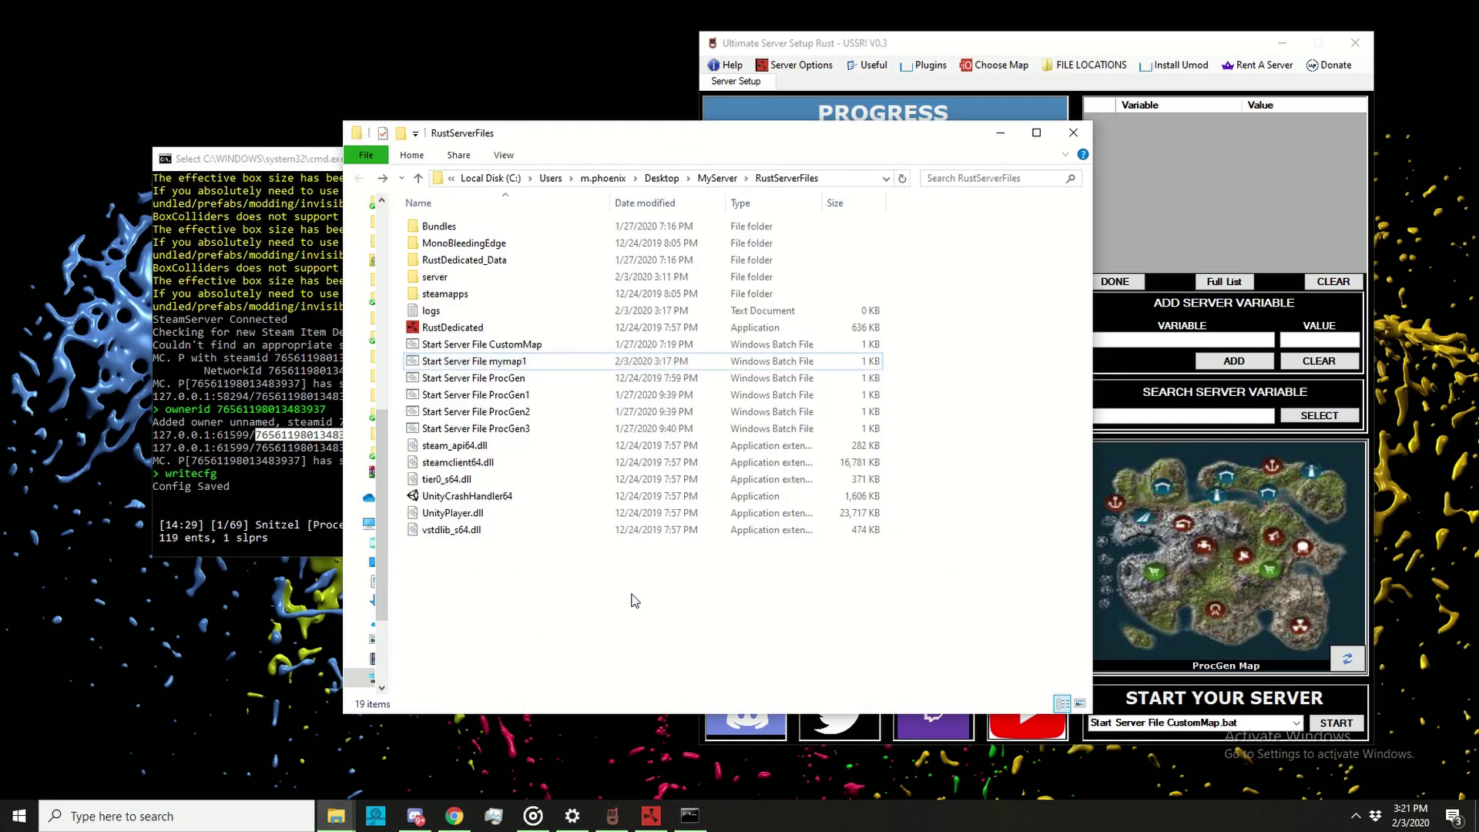
{"action": "left_click", "coordinate": [199, 525]}
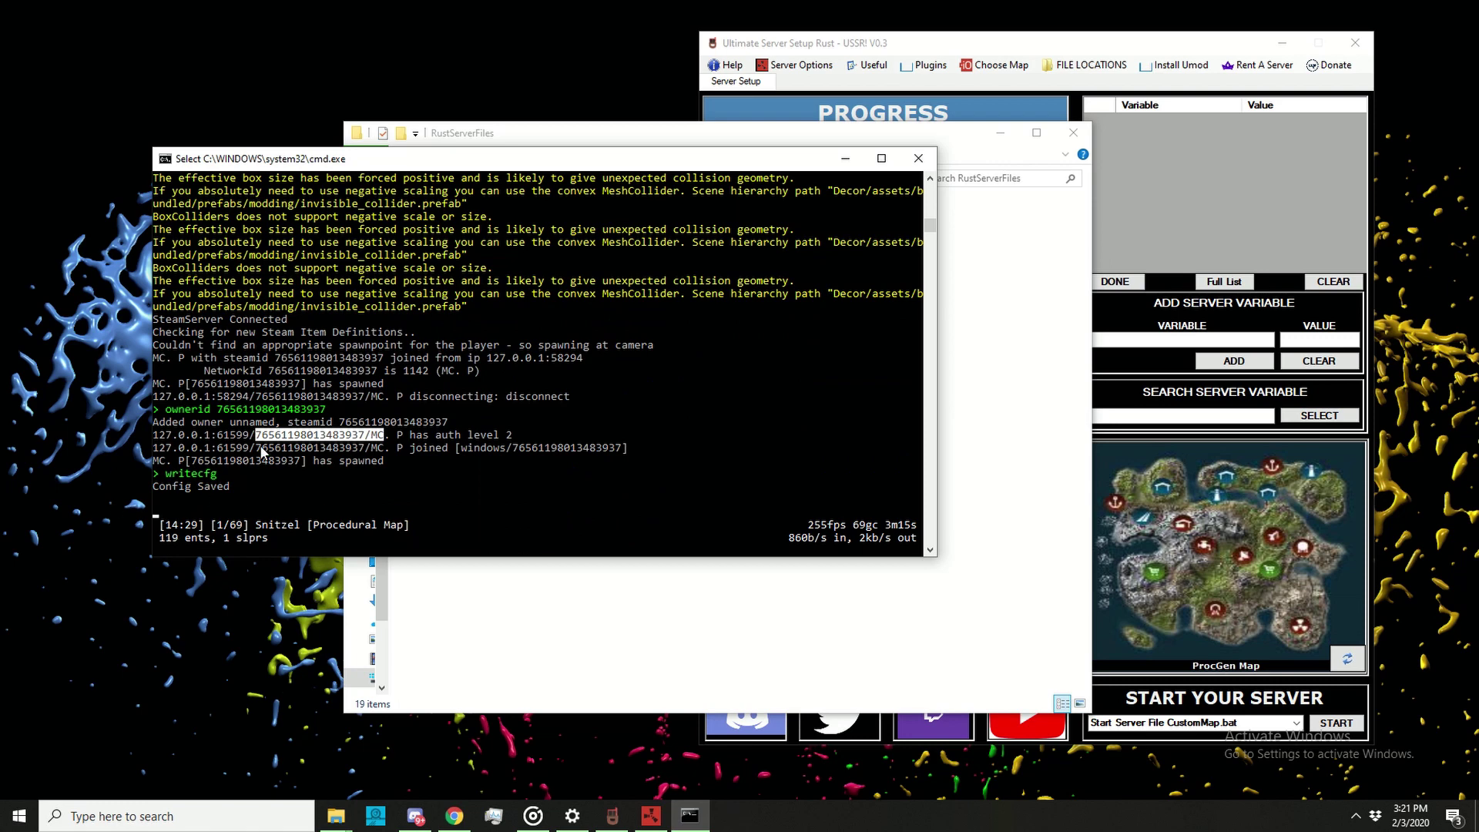
Step: Return to the Rust game, toggle admin flight with the noclip console command and fly up over the grassland
{"action": "left_click", "coordinate": [651, 816]}
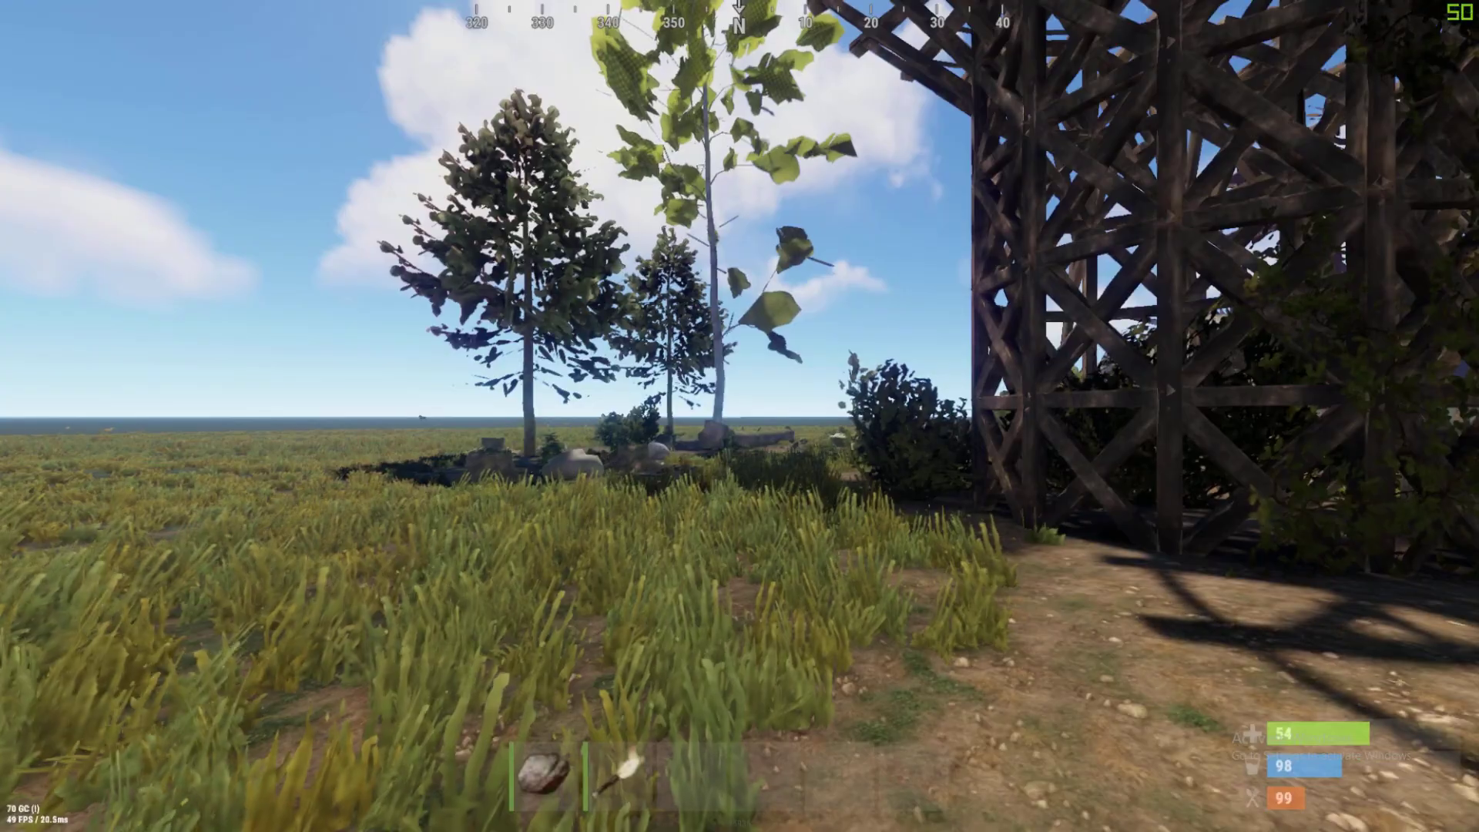
{"action": "key", "text": "F1"}
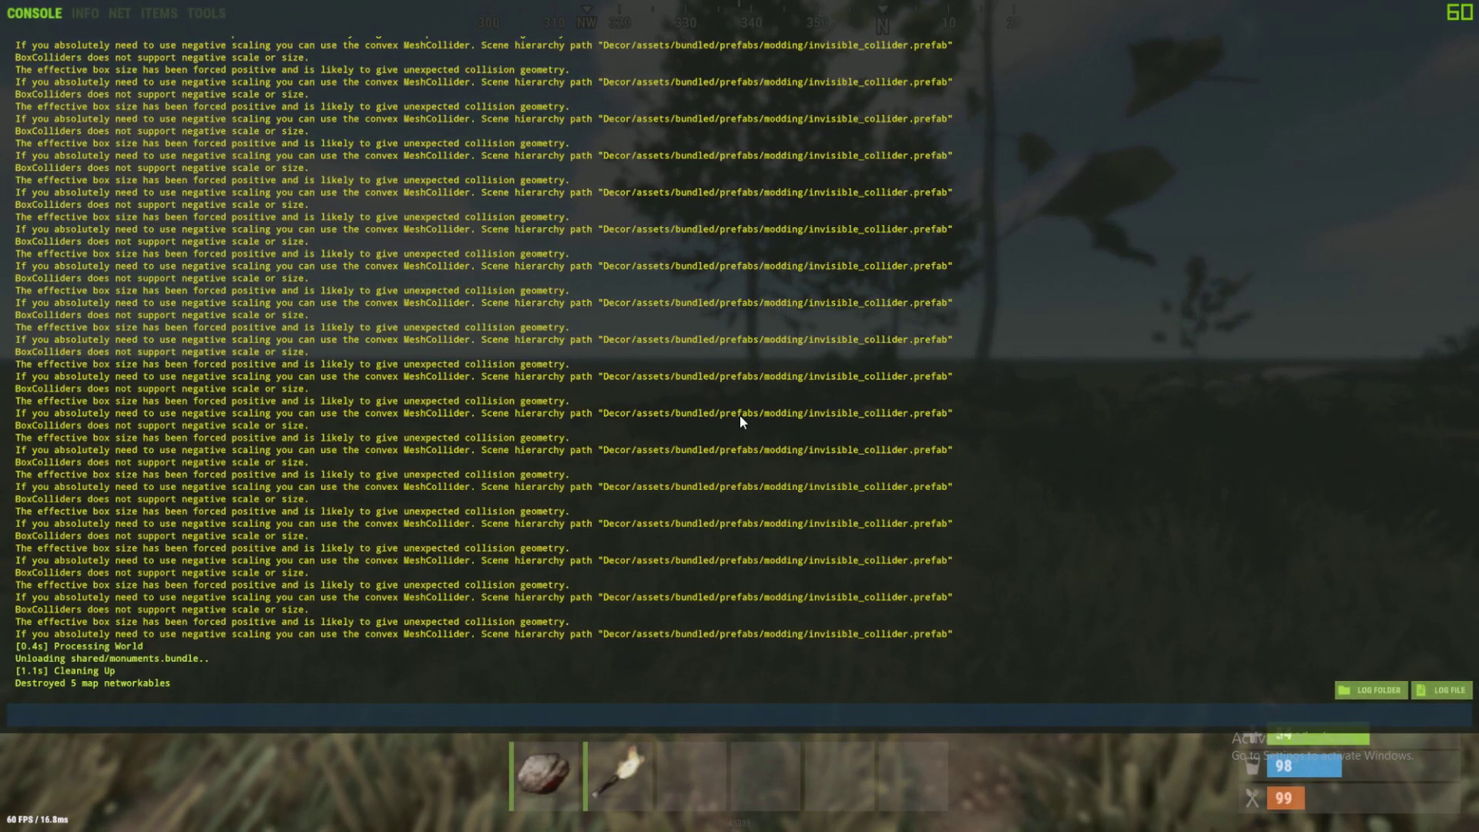
{"action": "type", "text": "noclip"}
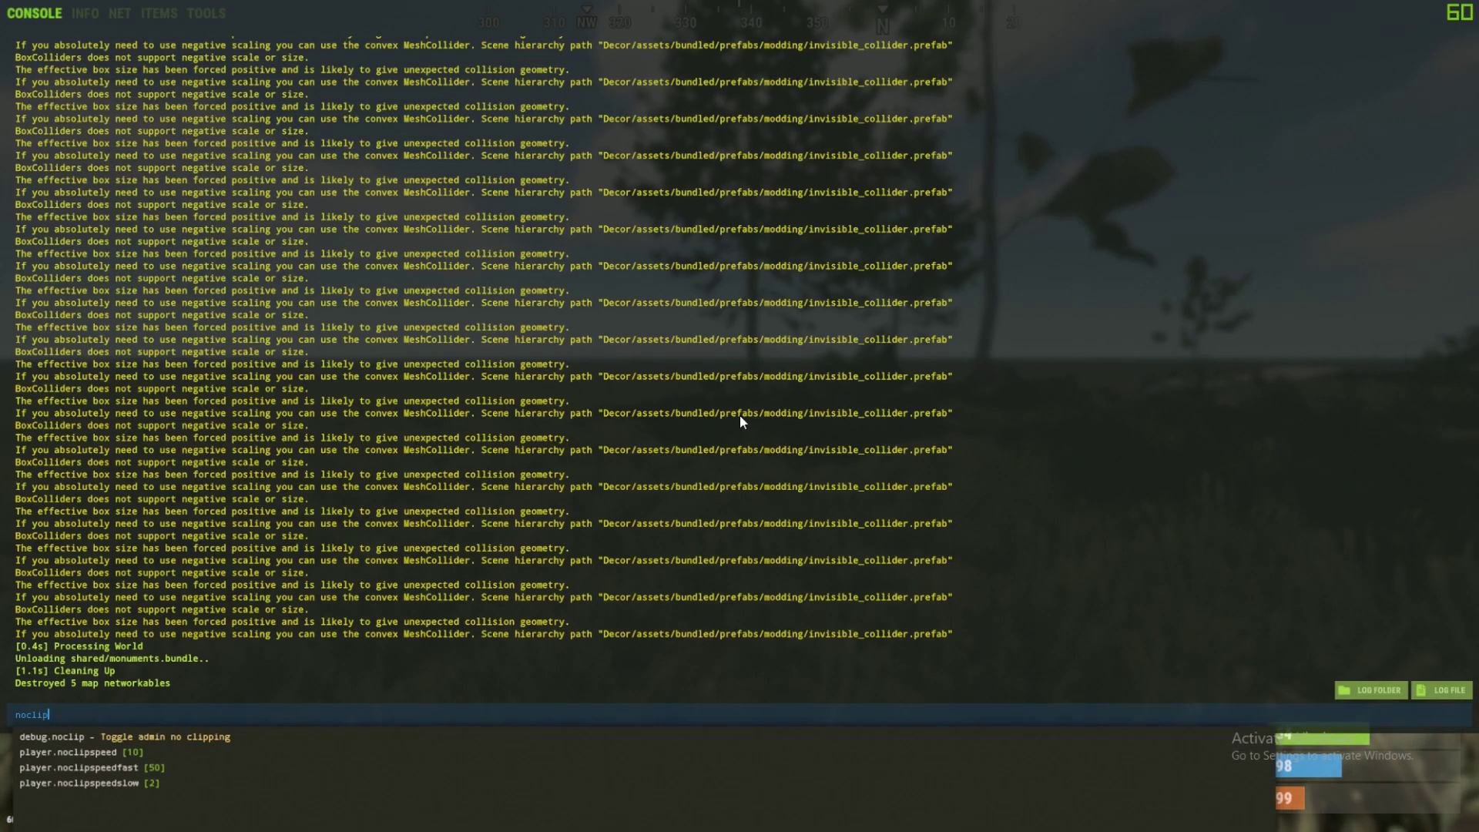
{"action": "key", "text": "Return"}
{"action": "key", "text": "F1"}
{"action": "key", "text": "w"}
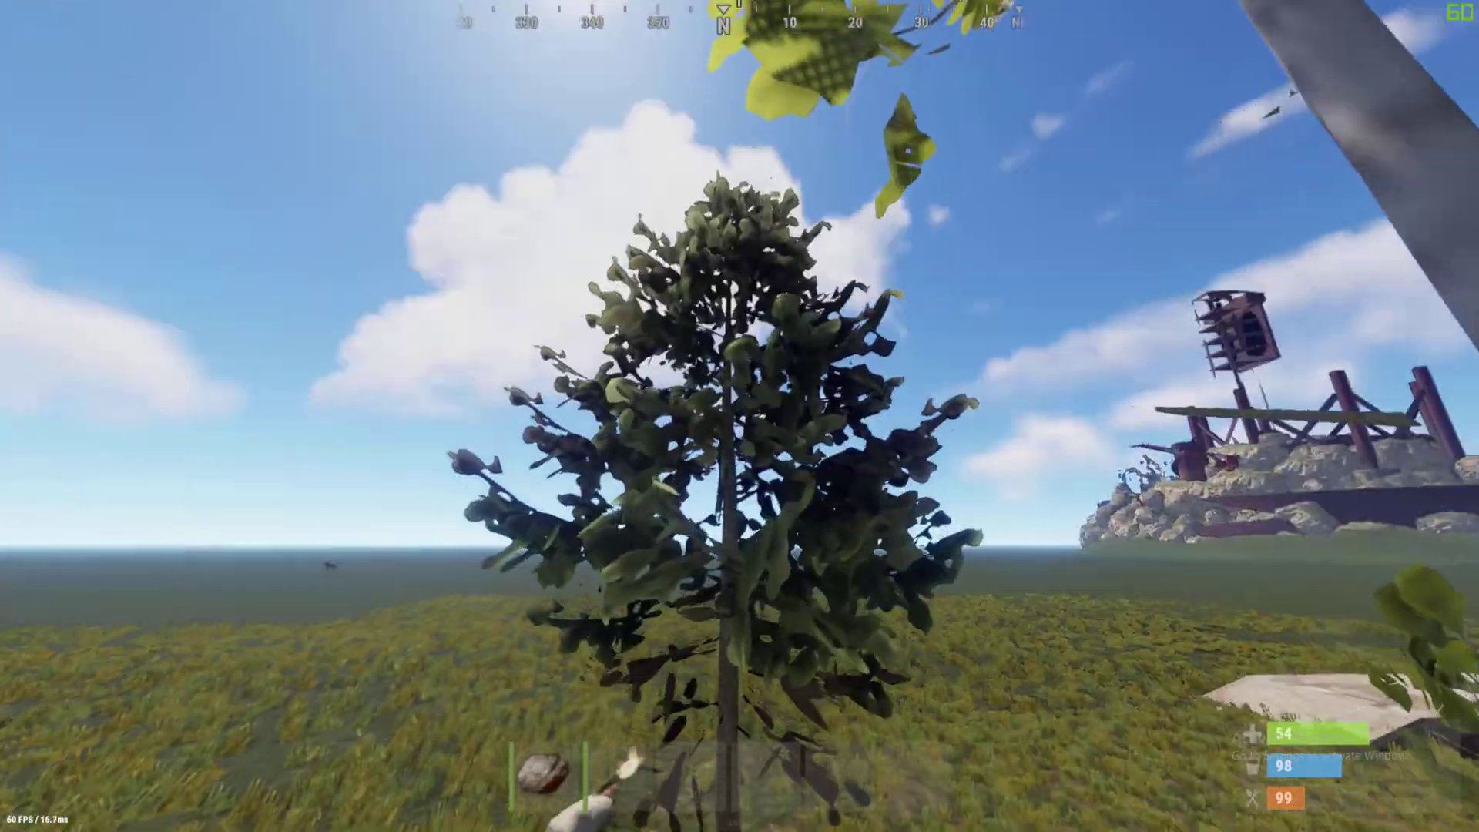
{"action": "key", "text": "w"}
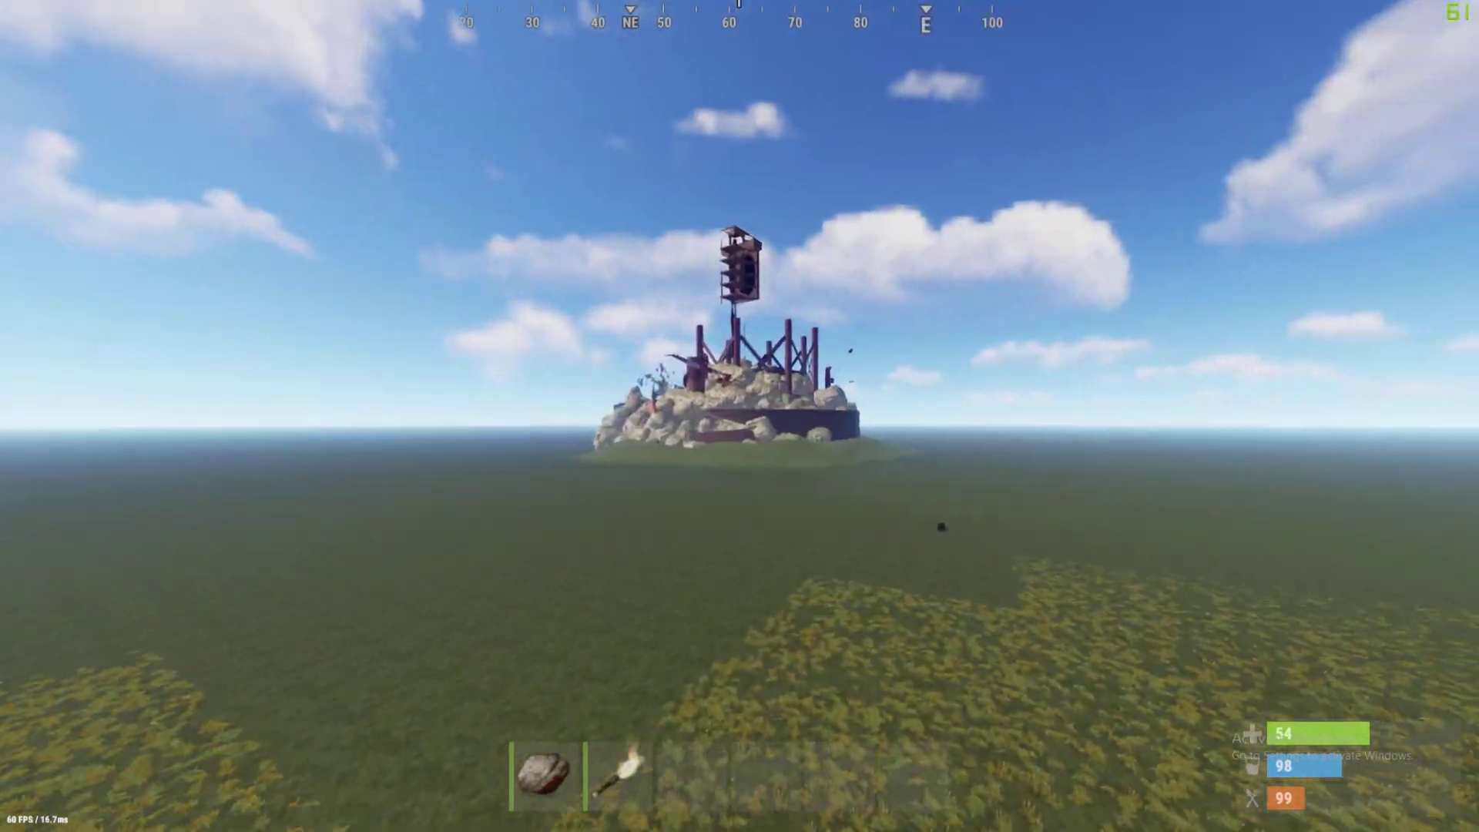
Step: Give the character a Combat Knife, Compound Bow and Crossbow from the admin item list and equip the Compound Bow
{"action": "key", "text": "F1"}
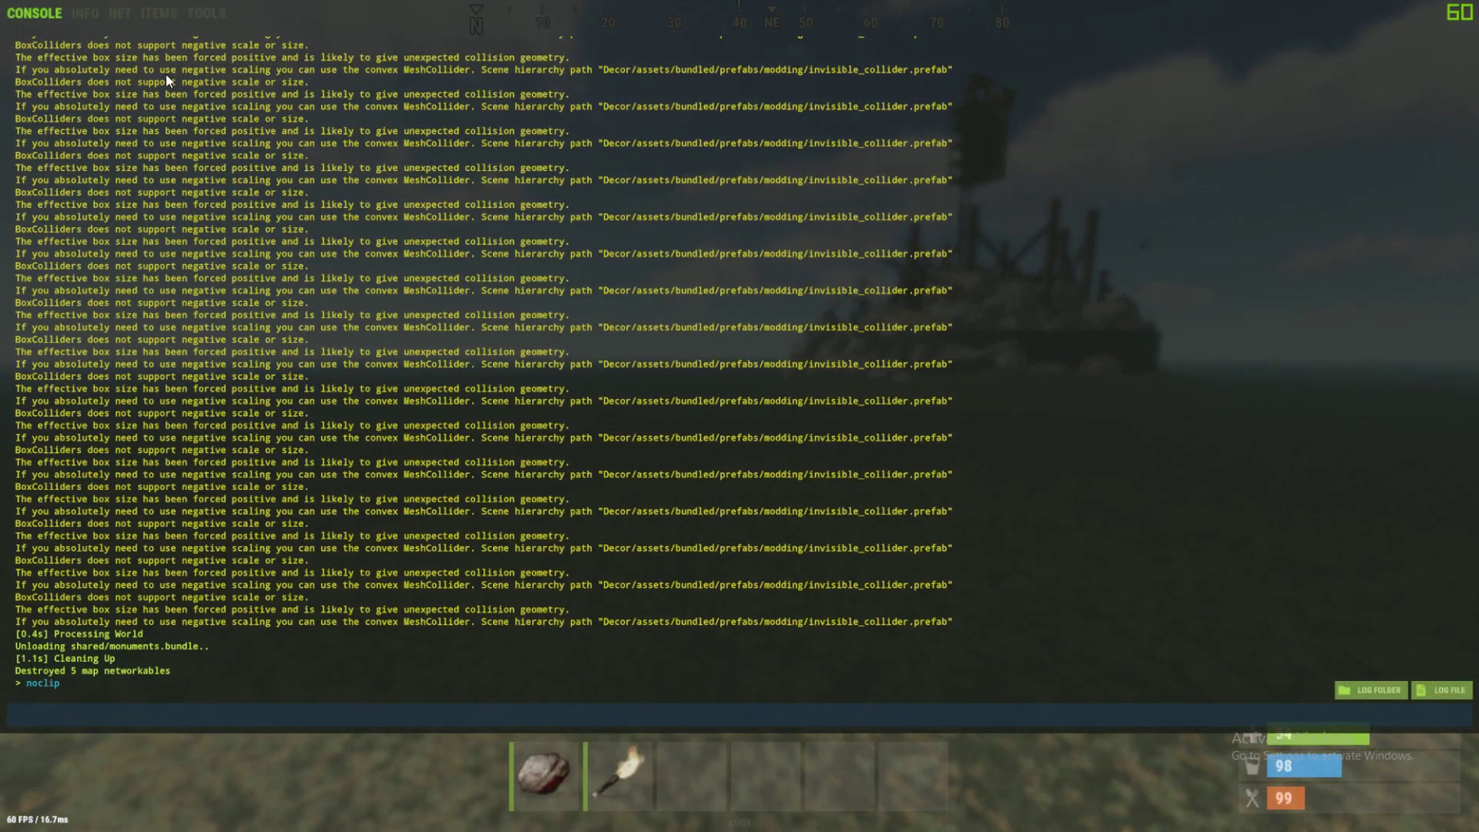
{"action": "left_click", "coordinate": [143, 14]}
{"action": "mouse_move", "coordinate": [687, 113]}
{"action": "key", "text": "F1"}
{"action": "key", "text": "4"}
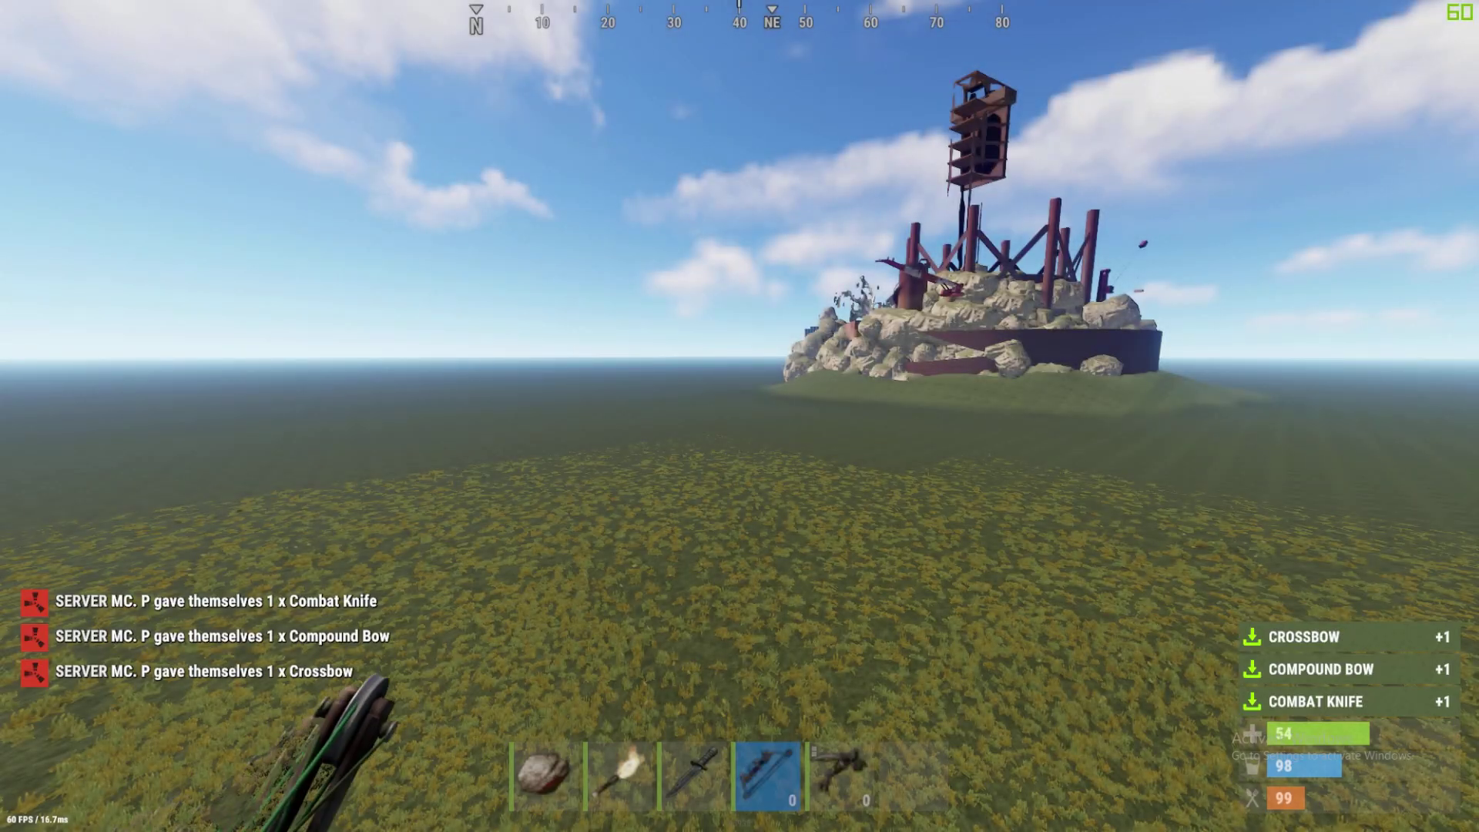
Step: Fly to the rocky monument with the red pillars and circle it to inspect the custom map
{"action": "key", "text": "w"}
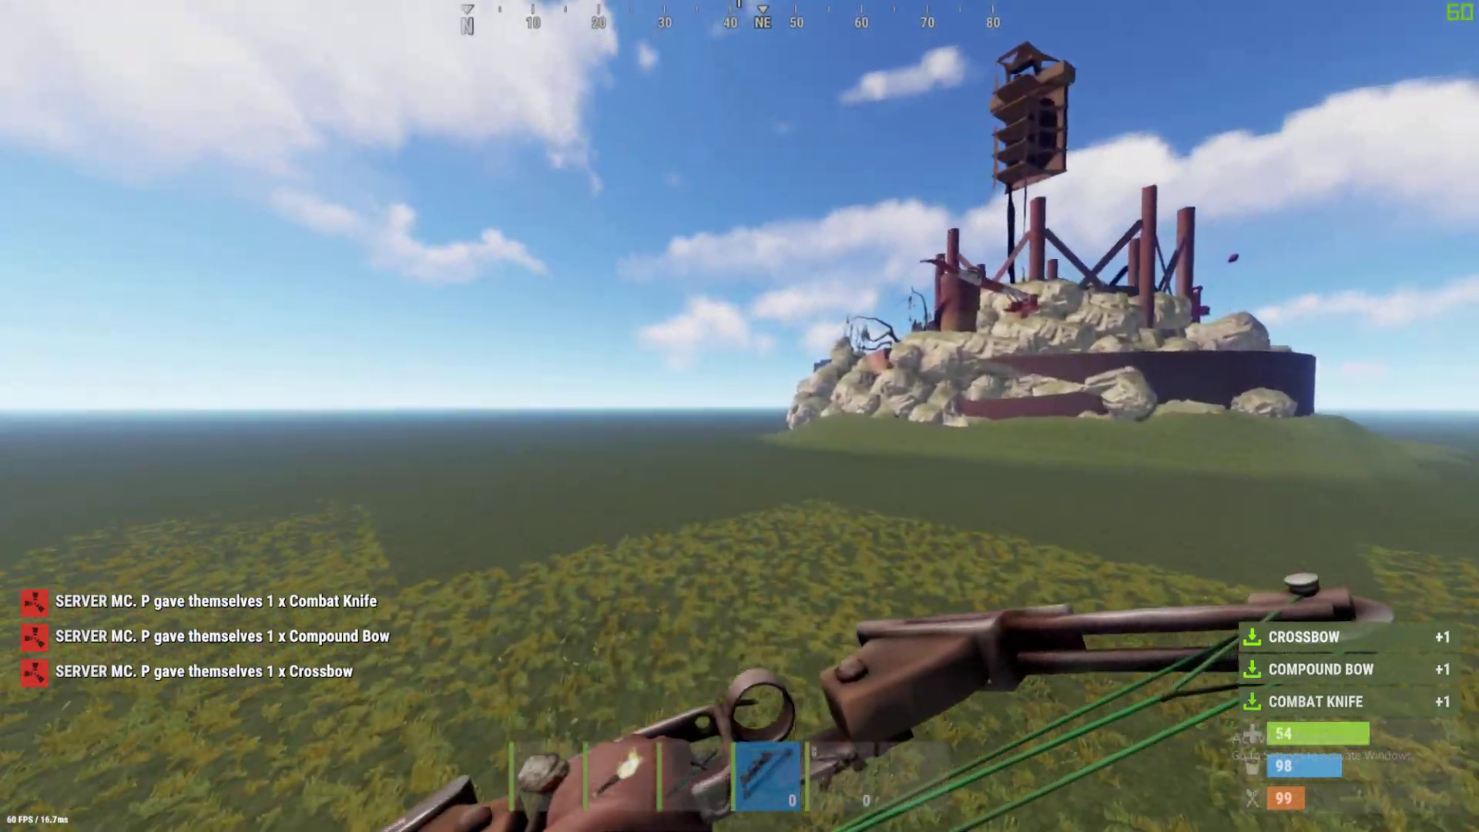
{"action": "key", "text": "w"}
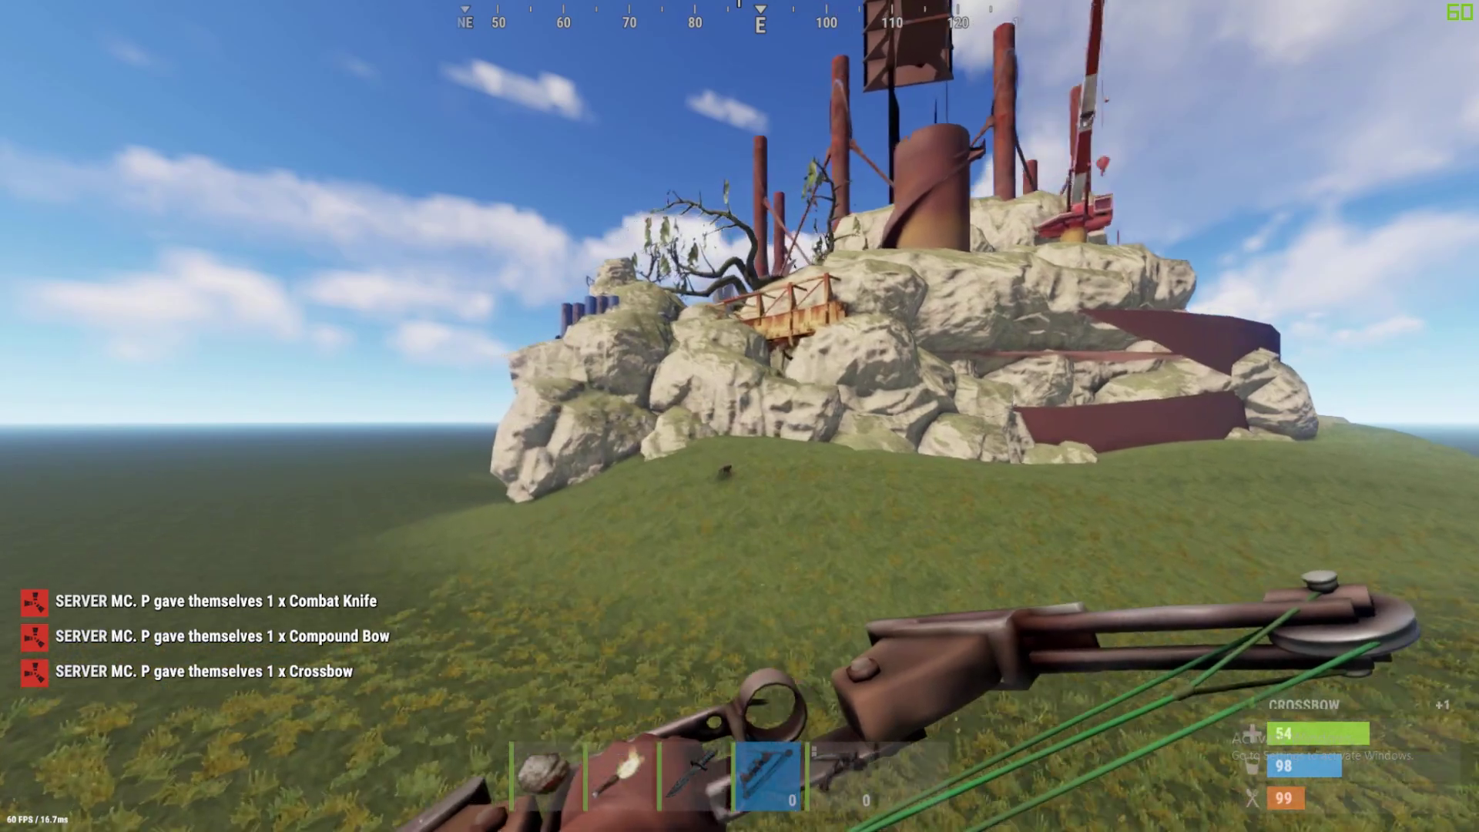
{"action": "key", "text": "a"}
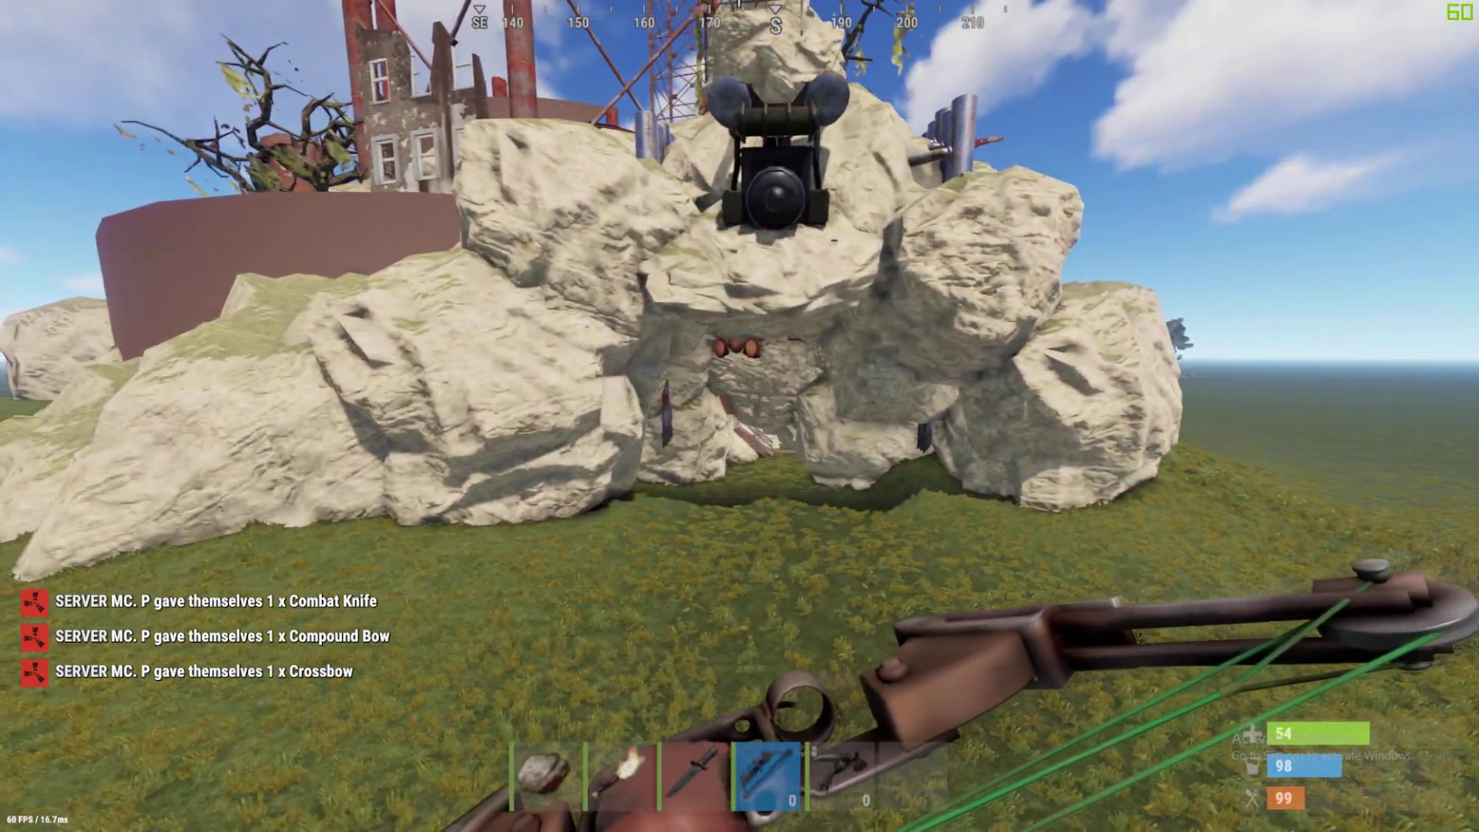
{"action": "key", "text": "a"}
{"action": "key", "text": "s"}
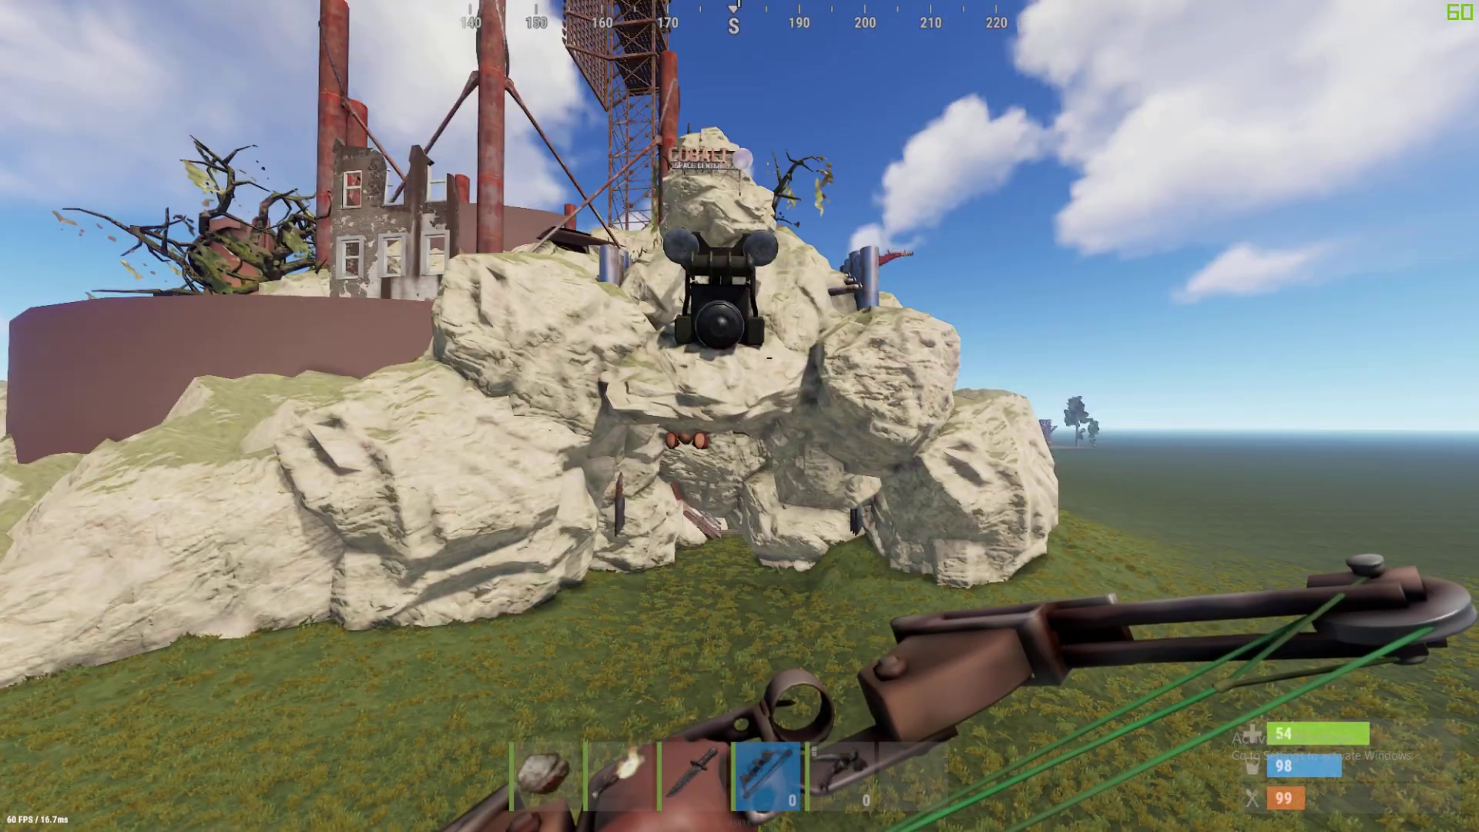